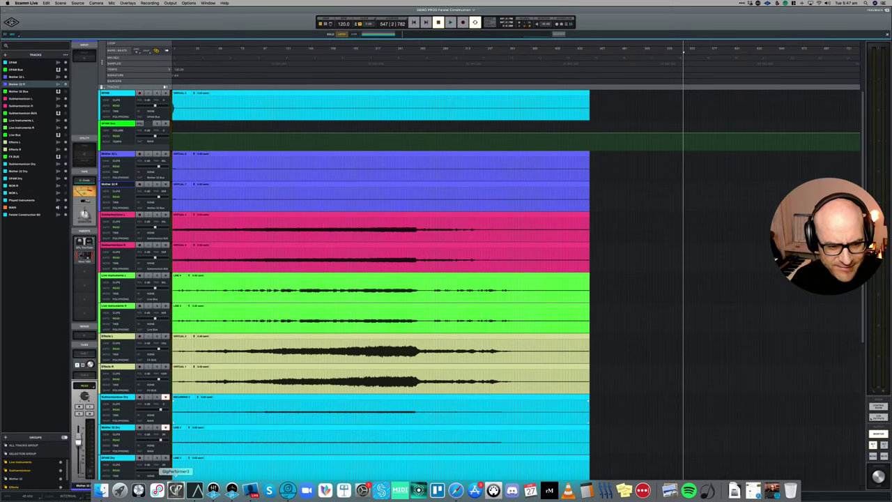
Step: Switch to Gig Performer and display the wiring view of the Triumphant Accessible Round Smooth rackspace
click(175, 489)
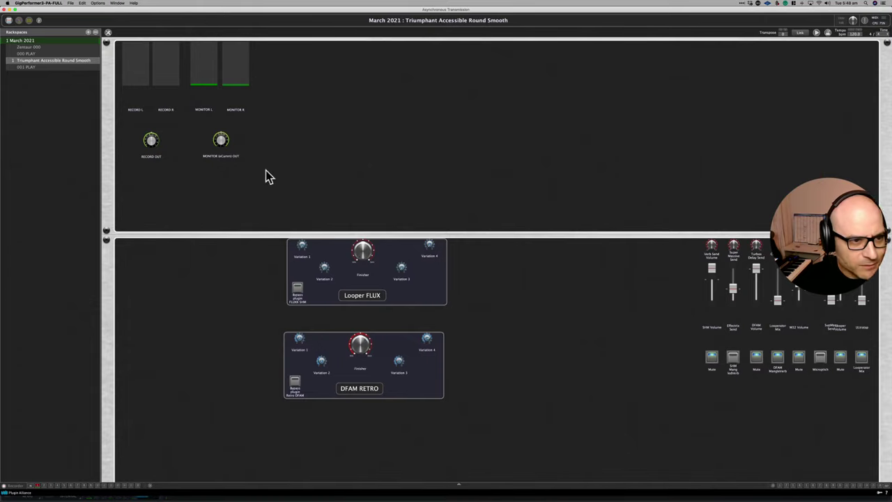
click(20, 22)
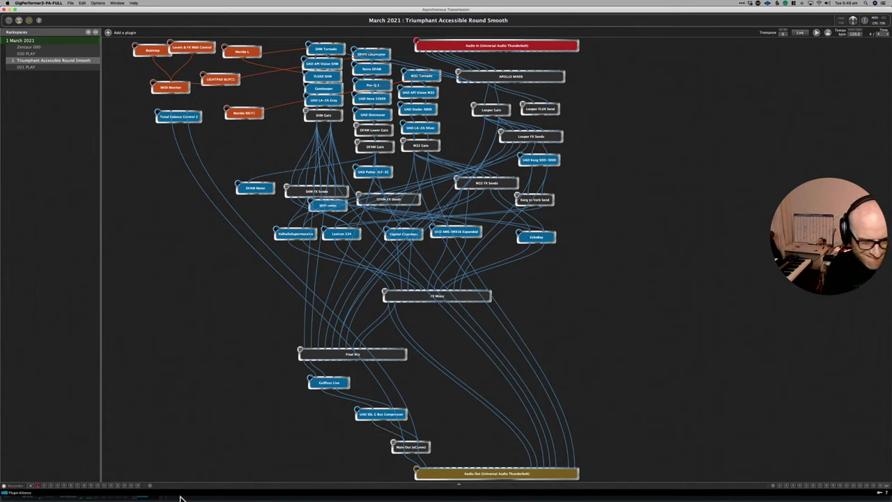
click(10, 14)
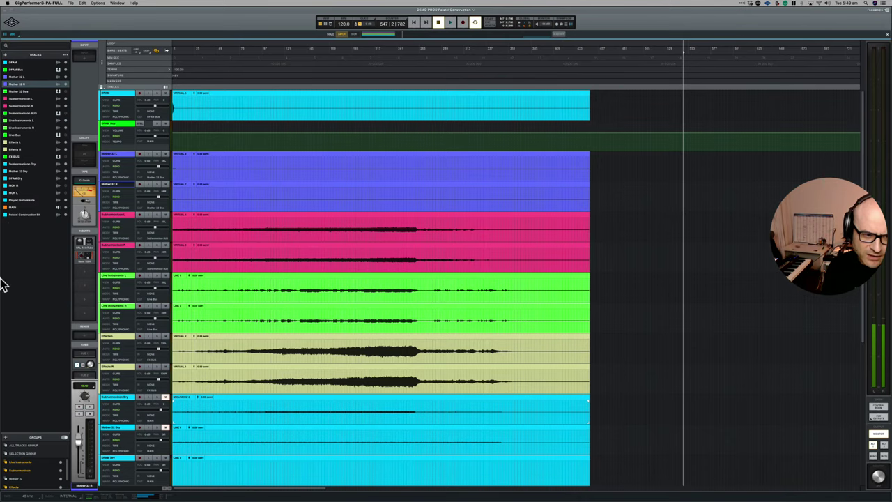
mouse_move(110, 498)
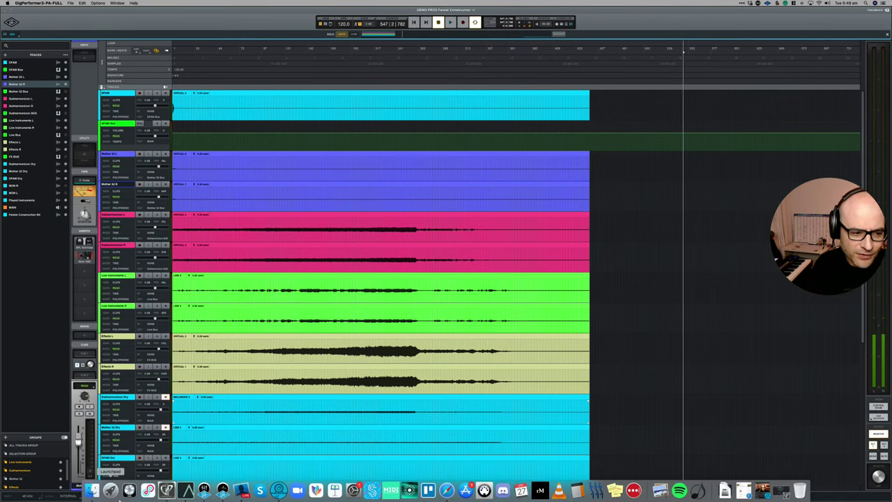
click(166, 490)
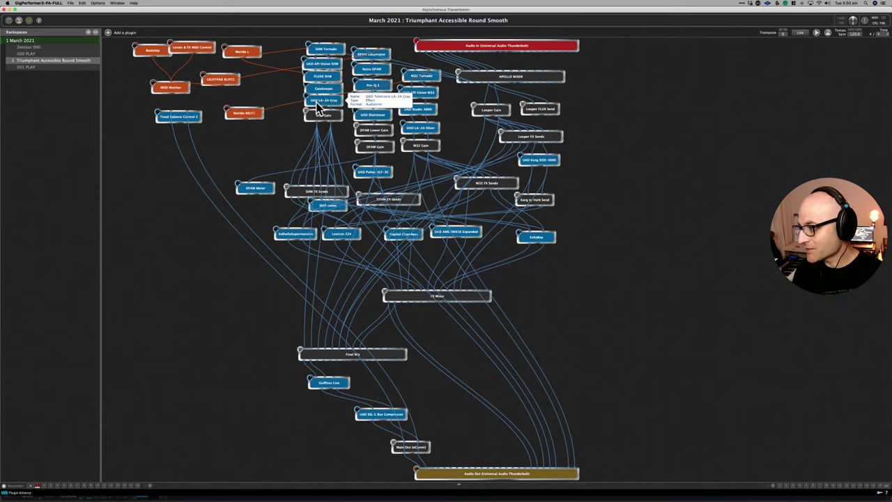
Step: View the UAD API Vision SHM channel strip's settings and close its window
double_click(315, 62)
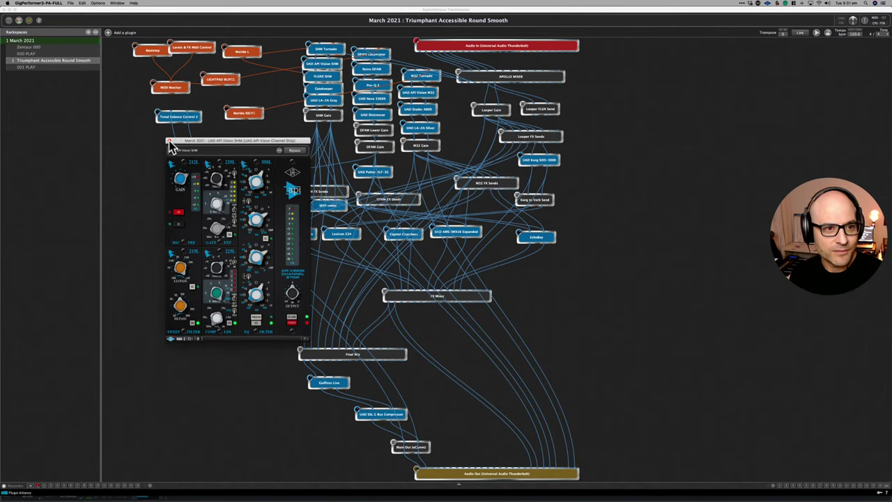
click(168, 141)
Step: Open the SHM Turnado, M32 Turnado and DFAM Looperator plugins and arrange their windows for viewing over the wiring diagram
double_click(325, 50)
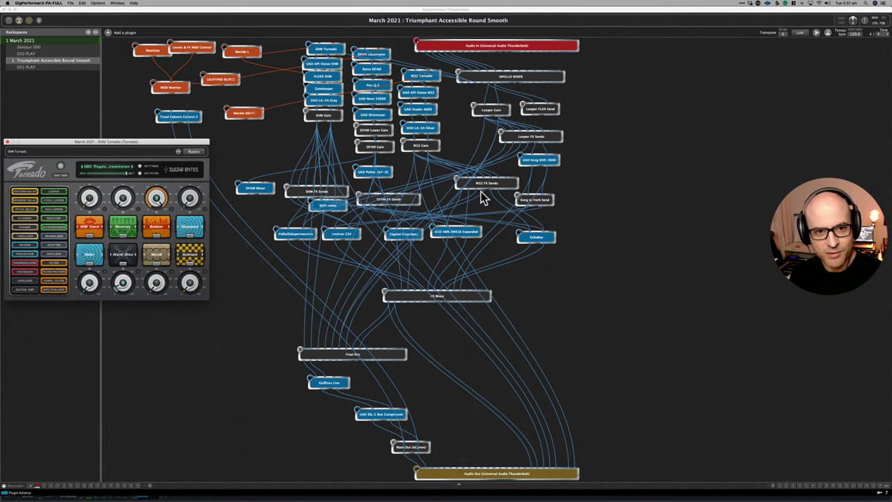
double_click(426, 78)
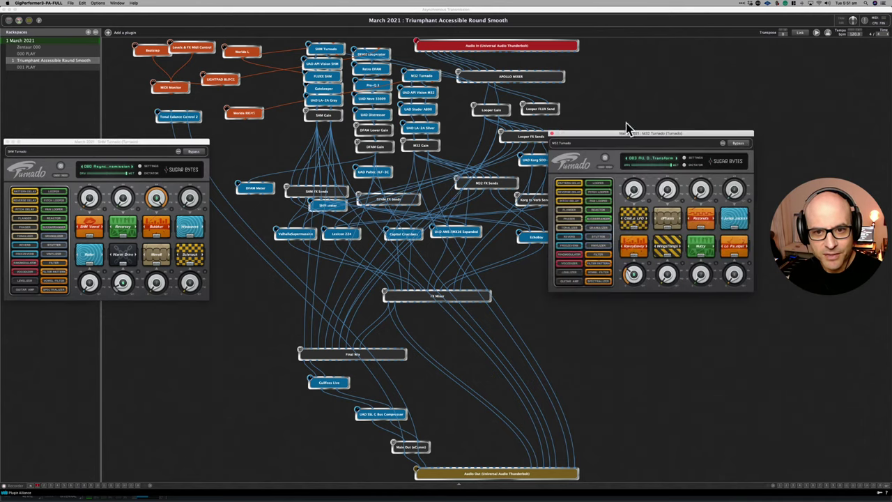
drag(624, 133, 574, 136)
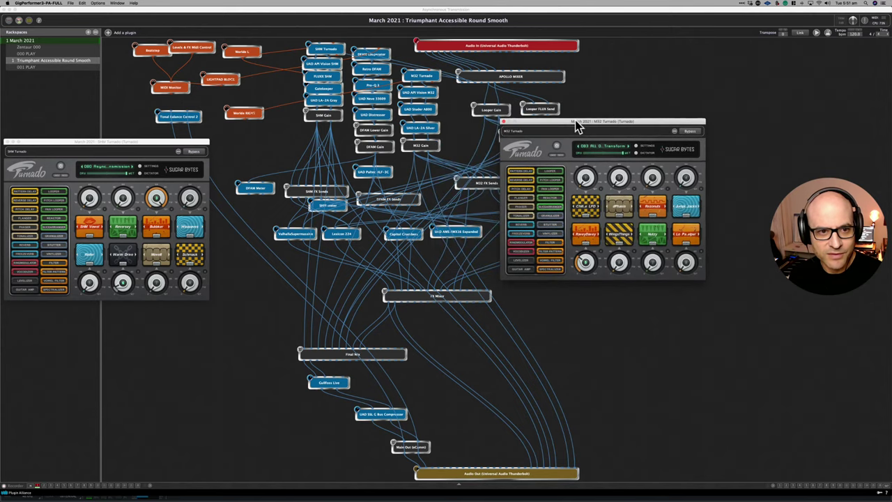
double_click(372, 55)
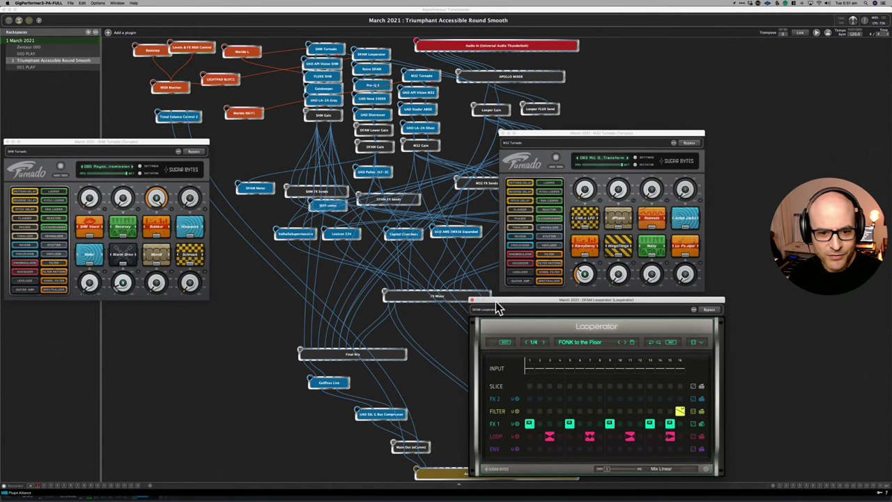
drag(496, 308, 452, 305)
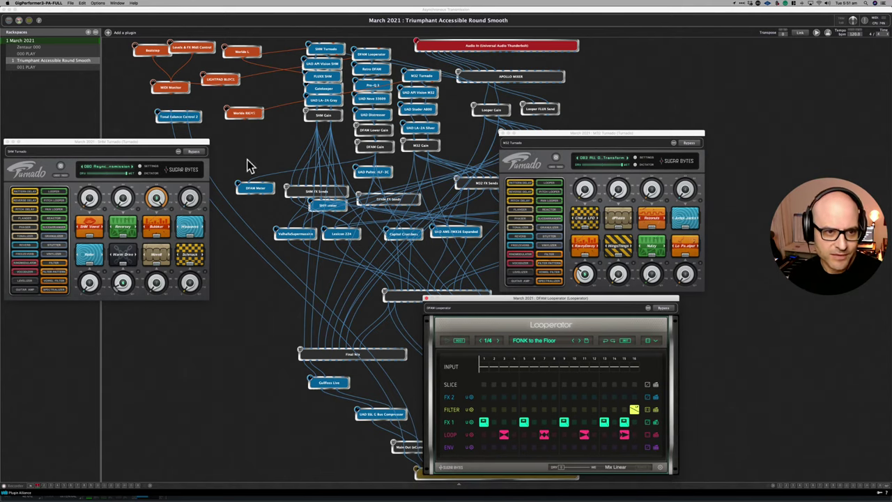
Step: Open the FLUXX SHM plugin, place its window between the two Turnado windows and shrink its interface
double_click(317, 79)
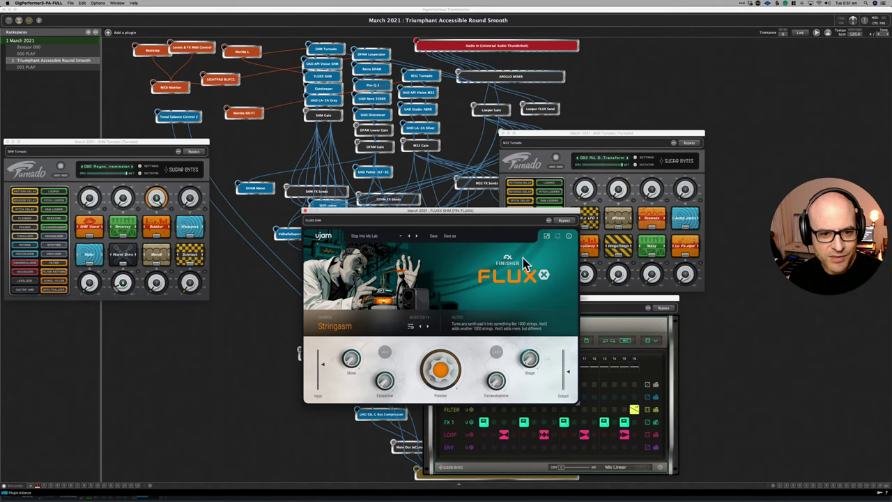
drag(460, 212, 424, 202)
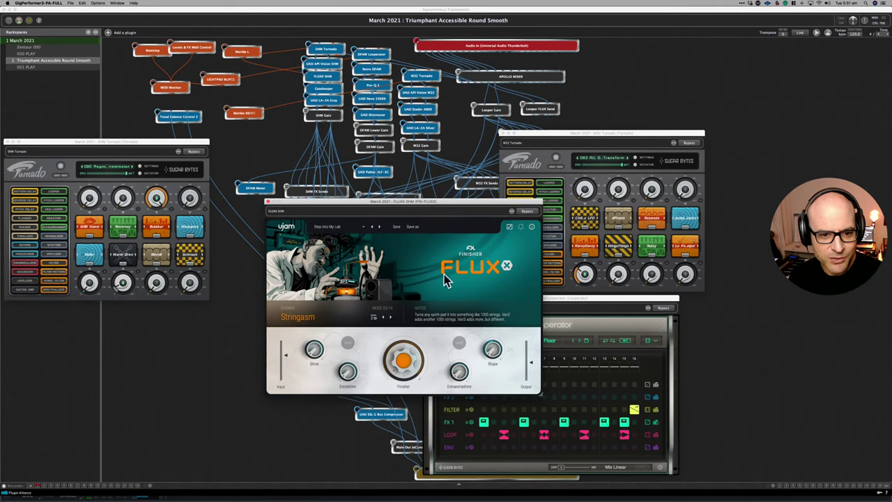
click(509, 230)
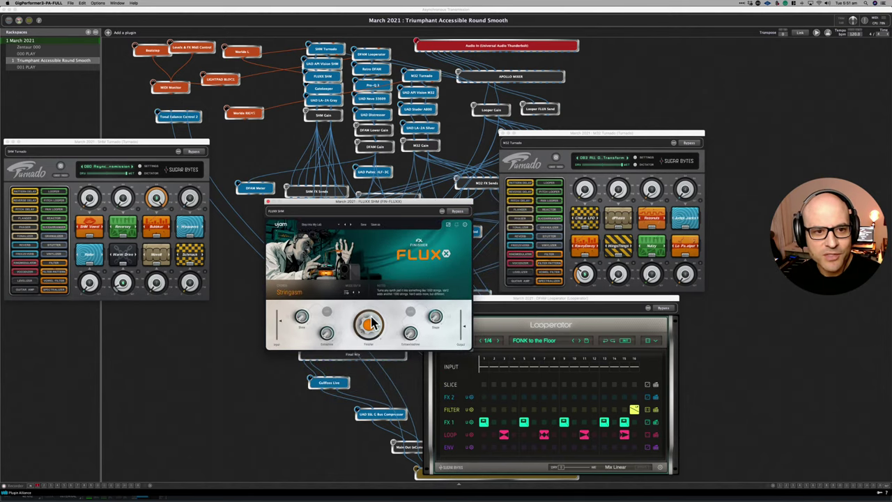
Step: Open the Retro DFAM plugin, shrink its interface and align its window over the lower part of FLUXX SHM
click(376, 75)
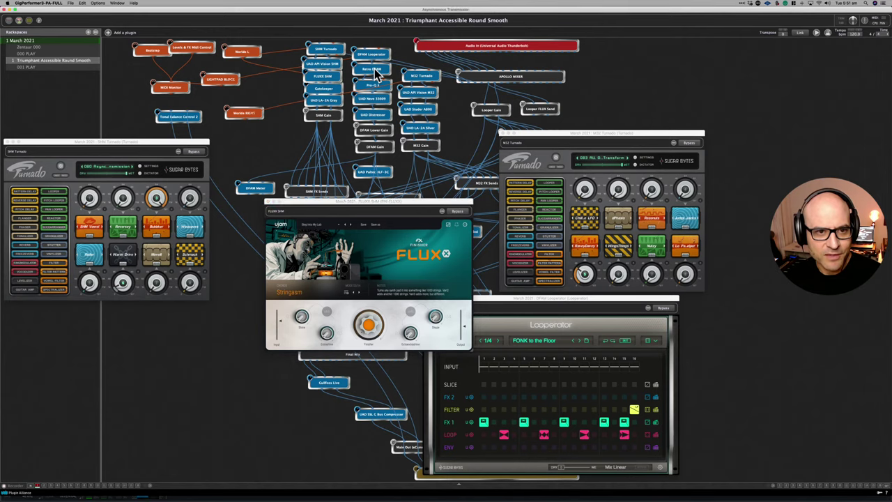
double_click(376, 75)
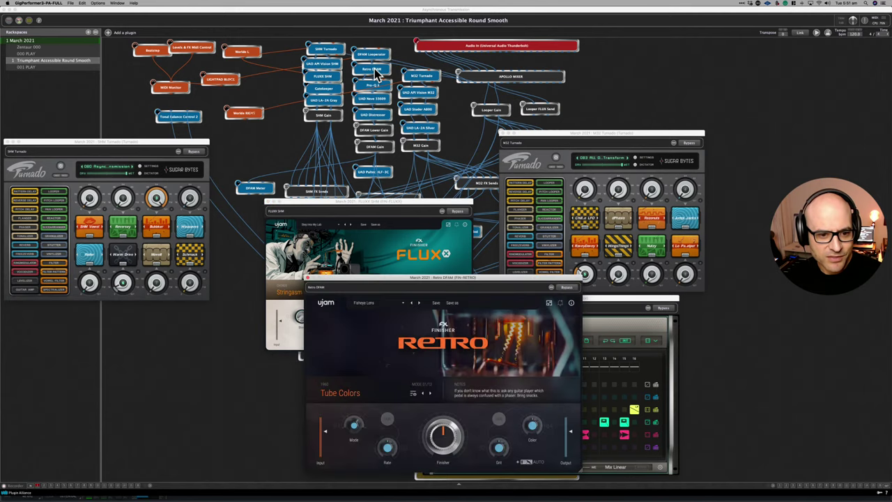
click(549, 305)
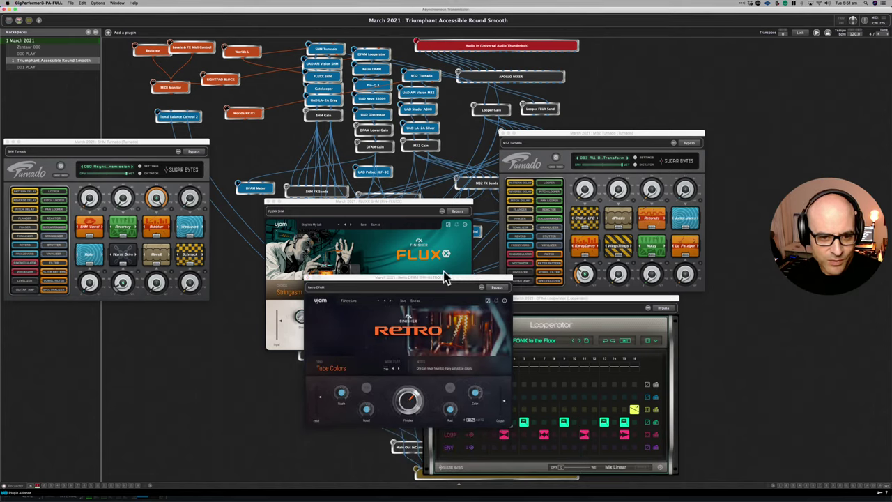
drag(445, 277, 404, 277)
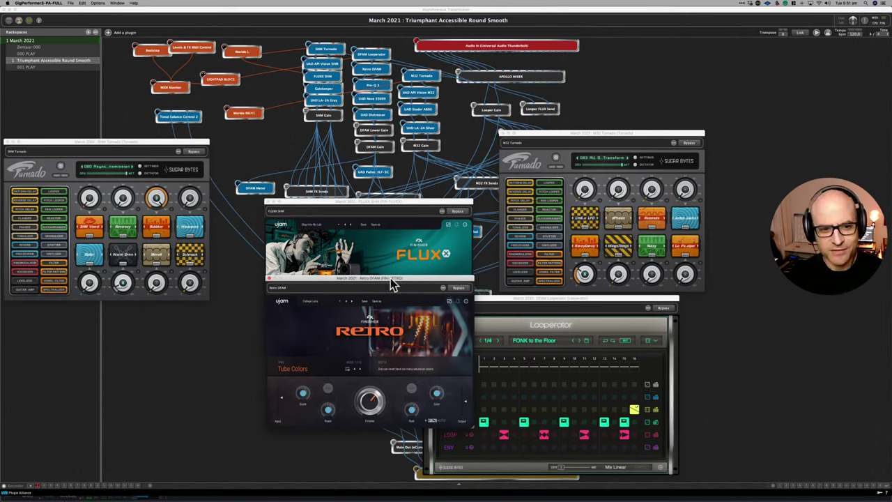
Step: Bring FLUXX SHM in front of Retro DFAM, nudge it, and move the M32 Turnado window closer to it
click(407, 209)
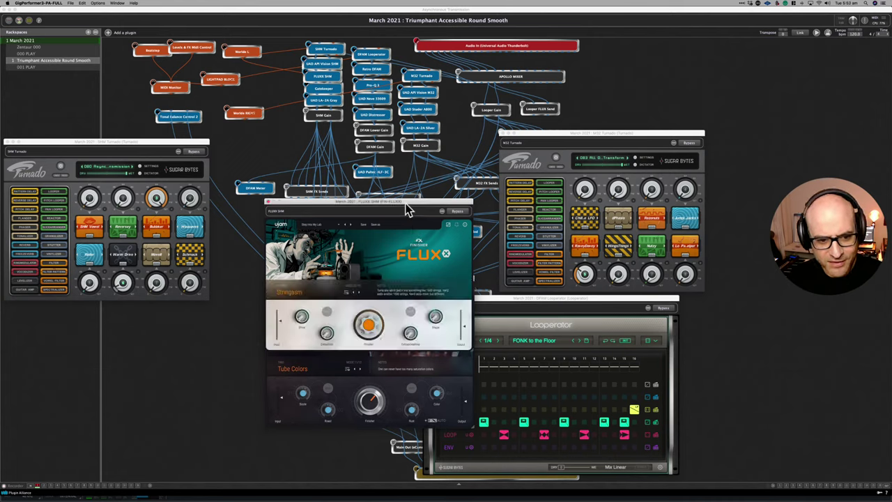
drag(402, 202, 405, 206)
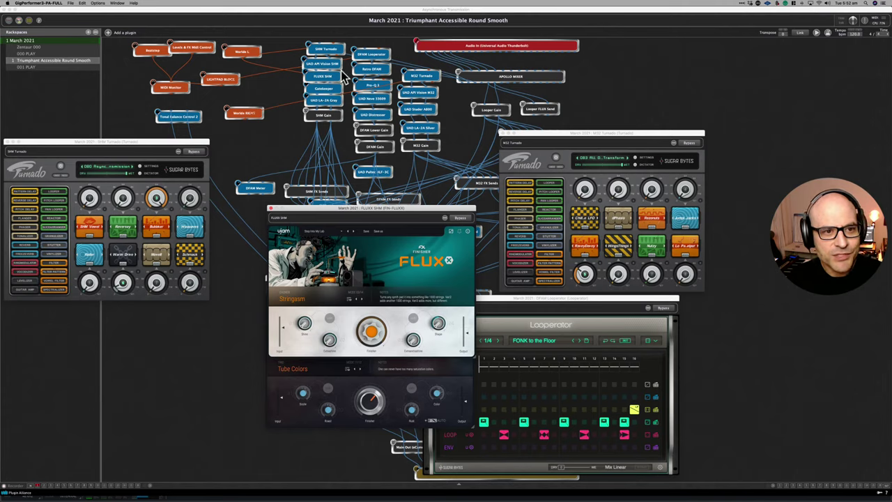
click(84, 147)
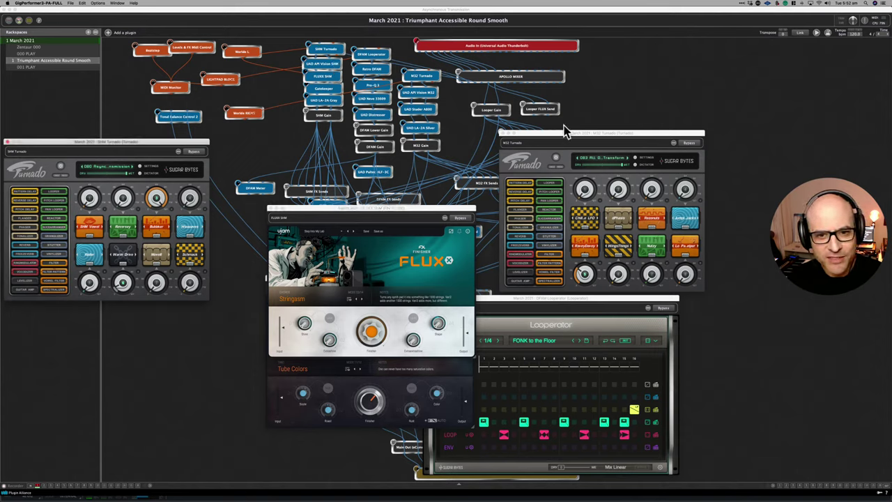
click(567, 133)
drag(567, 134, 545, 140)
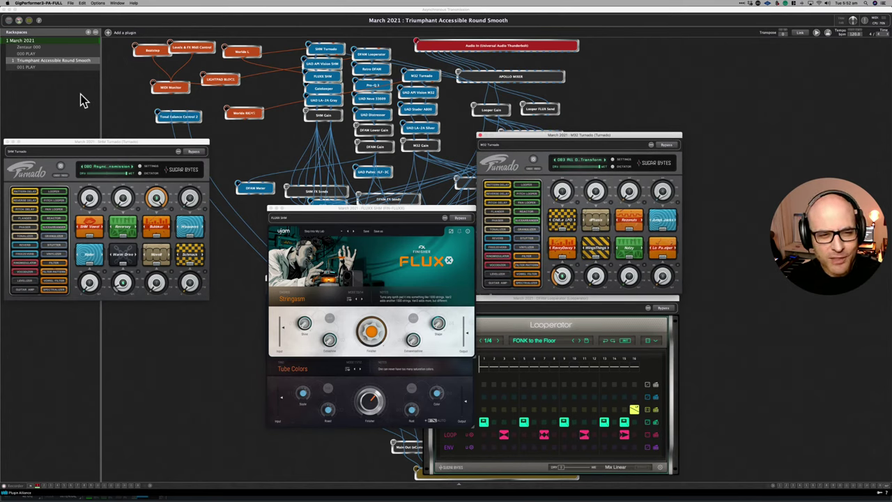
Step: View the UAD API Vision SHM and UAD LA-2A Gray plugin settings and close both windows
double_click(332, 64)
click(325, 108)
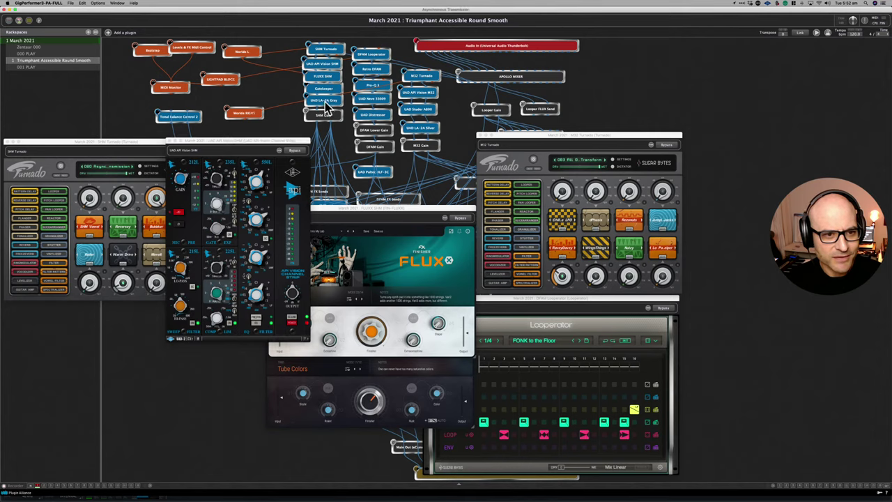
double_click(324, 105)
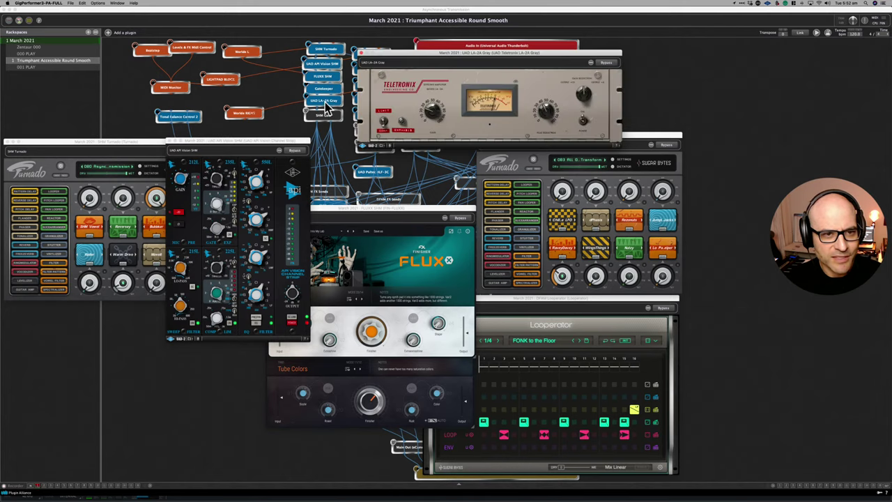
click(358, 54)
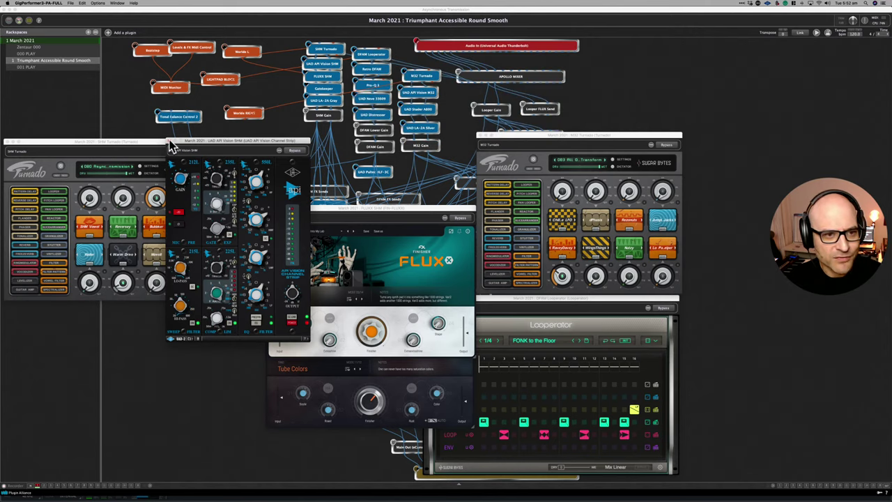
click(168, 141)
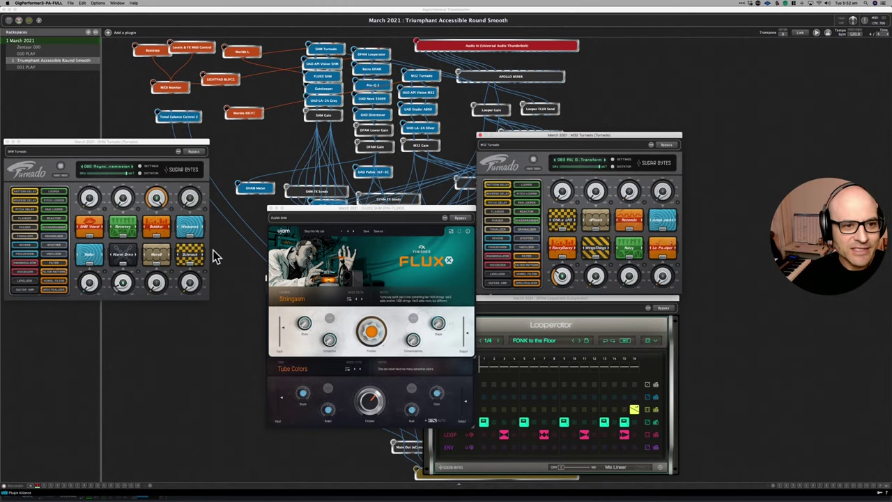
Step: Close the FLUXX SHM and Retro DFAM windows, and view the ValhallaSupermassive settings before closing that plugin as well
click(272, 210)
click(270, 278)
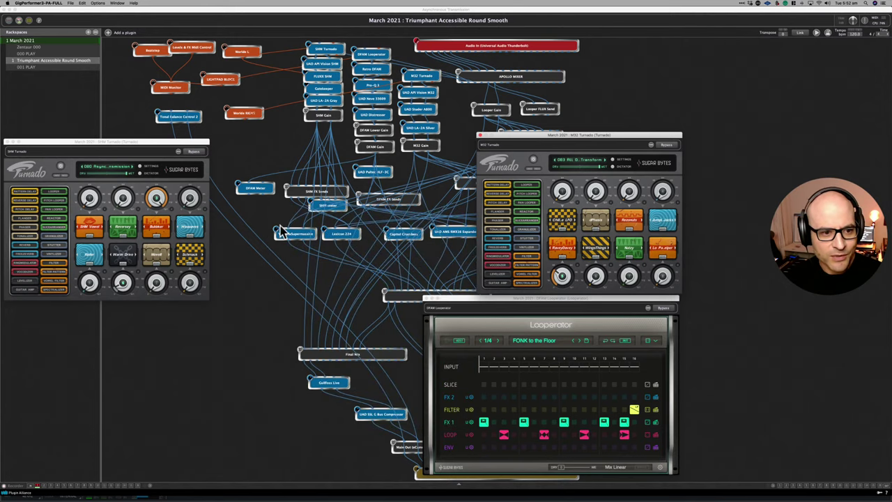
double_click(284, 238)
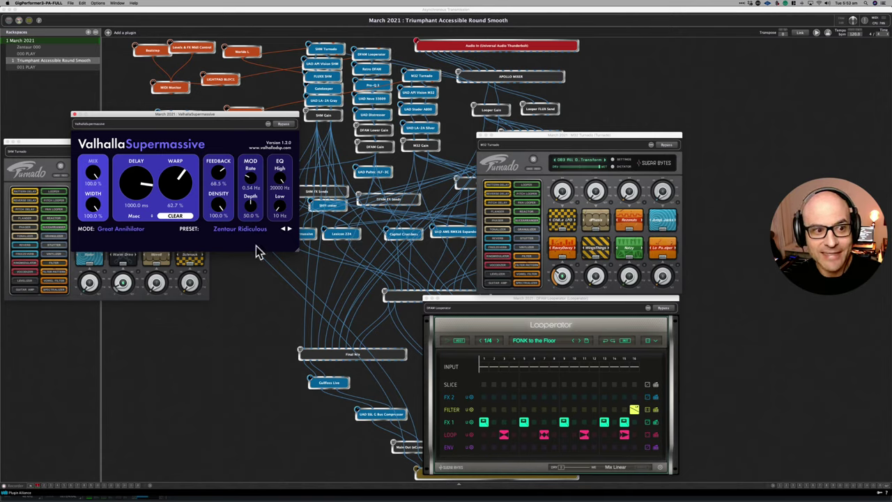
click(301, 255)
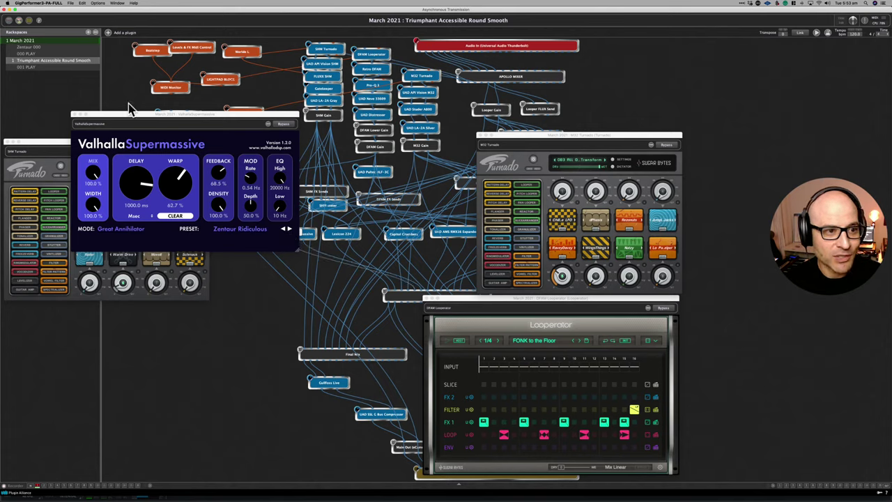
click(105, 120)
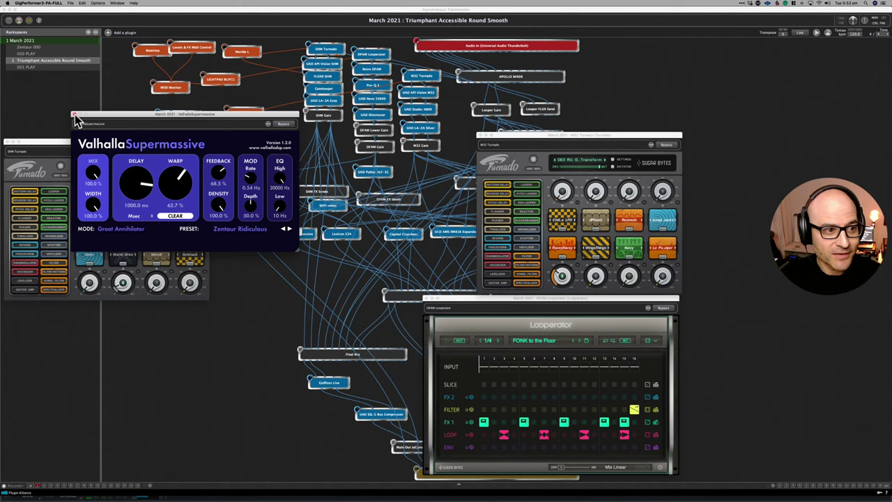
click(74, 114)
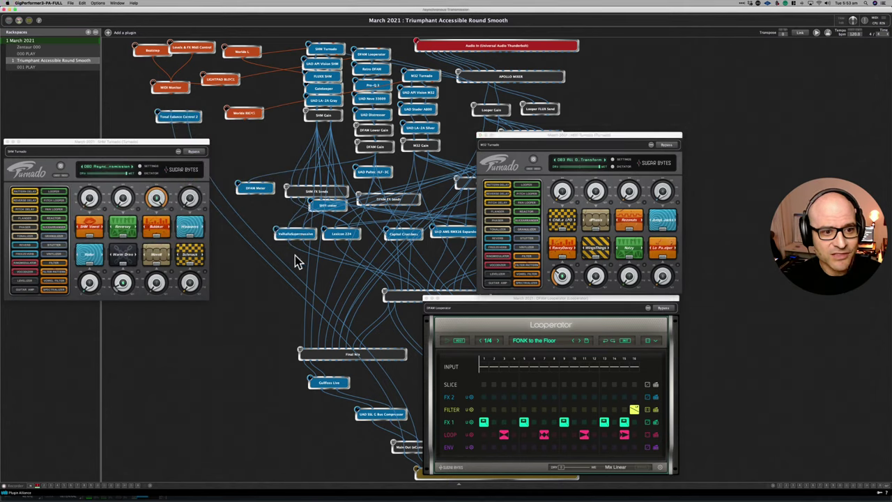
Step: View the Lexicon 224 and Capitol Chambers reverb settings, closing each plugin window after inspection
double_click(341, 240)
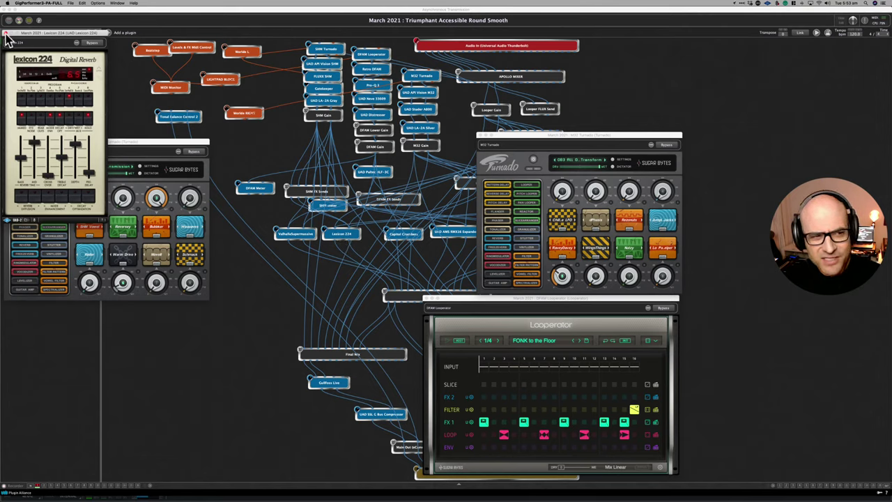
click(5, 33)
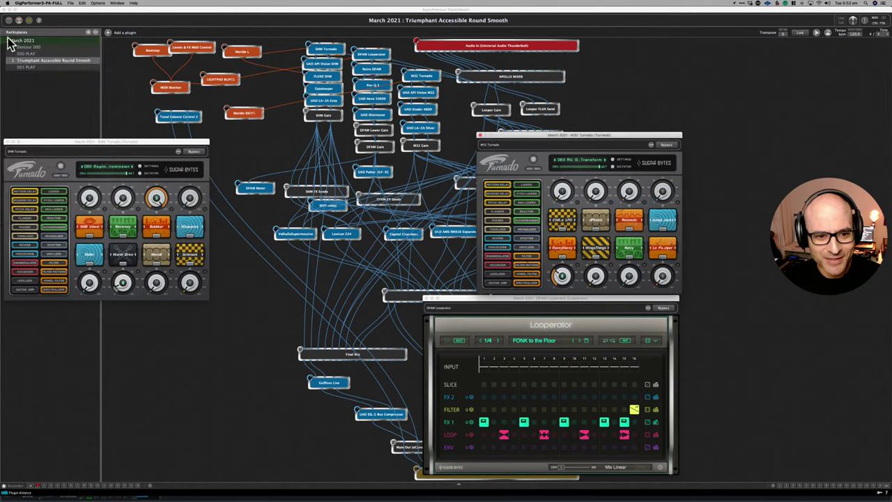
double_click(396, 236)
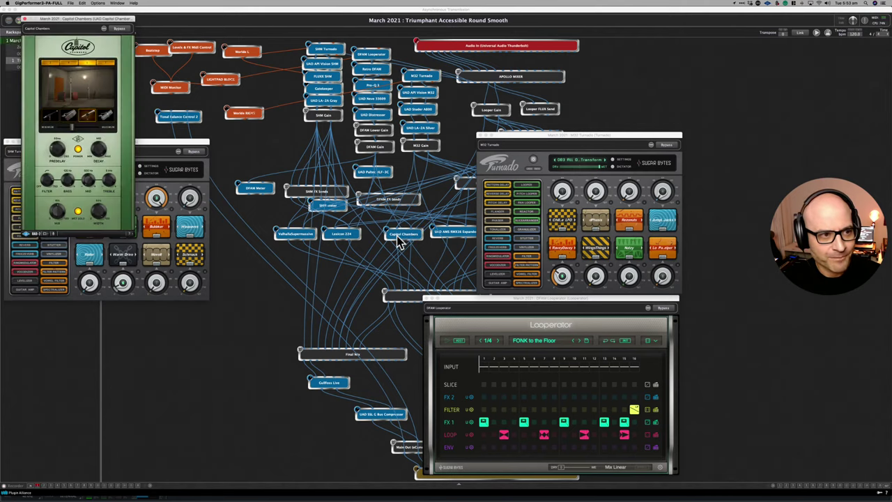
click(25, 20)
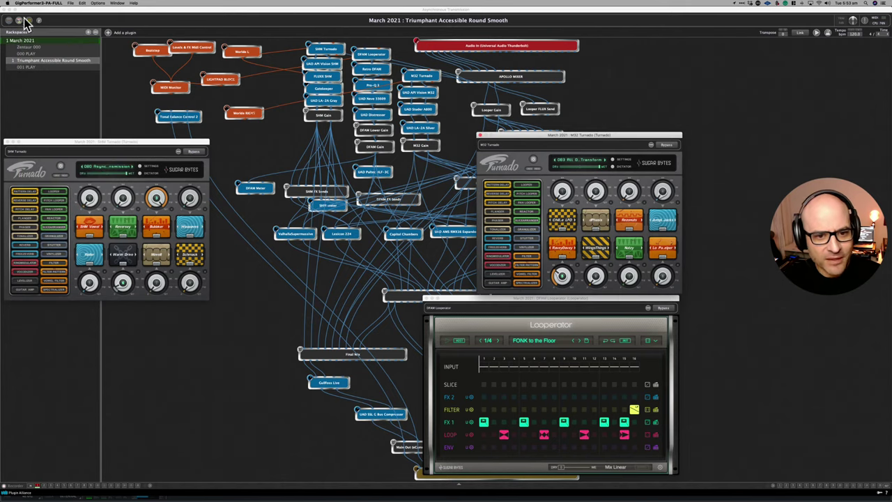
Step: View the UAD AMS RMX16 Expanded reverb settings, moving its window clear of the M32 Turnado, and close the plugin
double_click(465, 235)
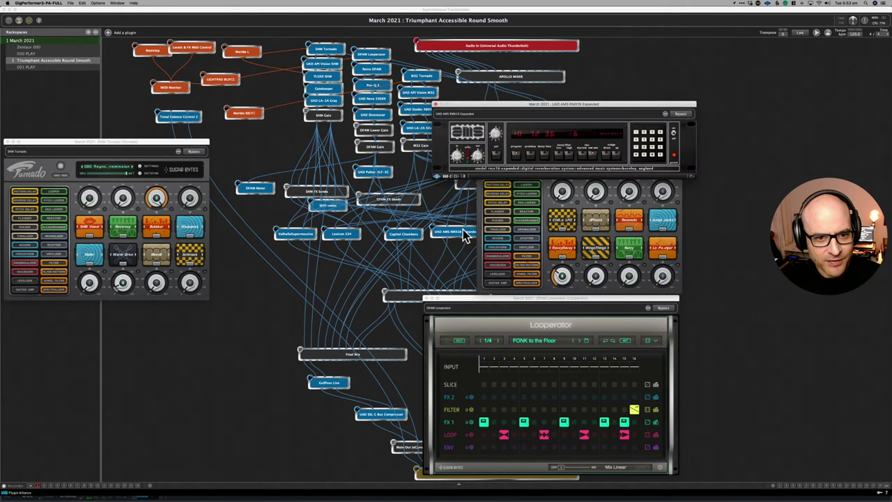
drag(523, 105, 313, 103)
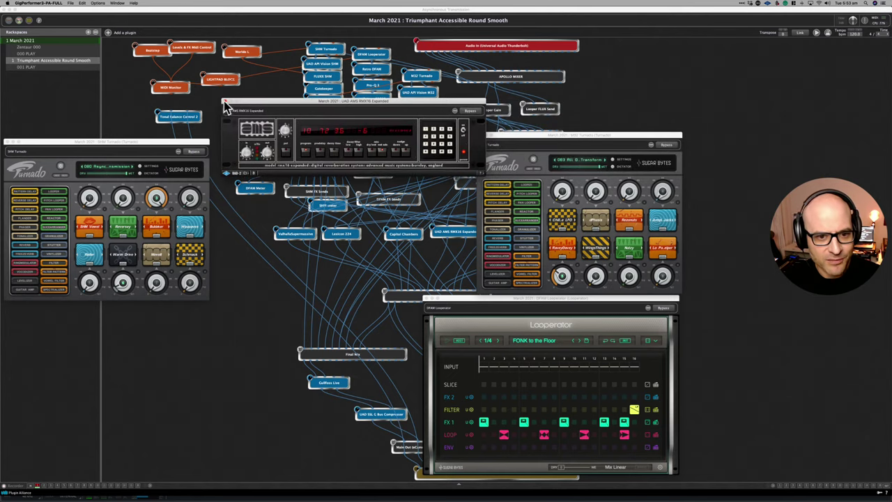
click(224, 104)
Step: Move the M32 Turnado window off the EchoBoy block, view and close EchoBoy, and reposition the Turnado window
drag(517, 134, 348, 66)
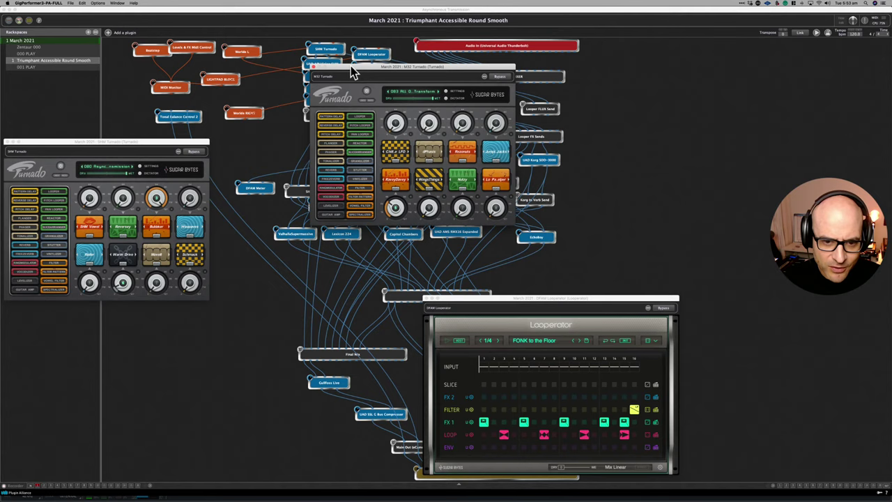
double_click(536, 239)
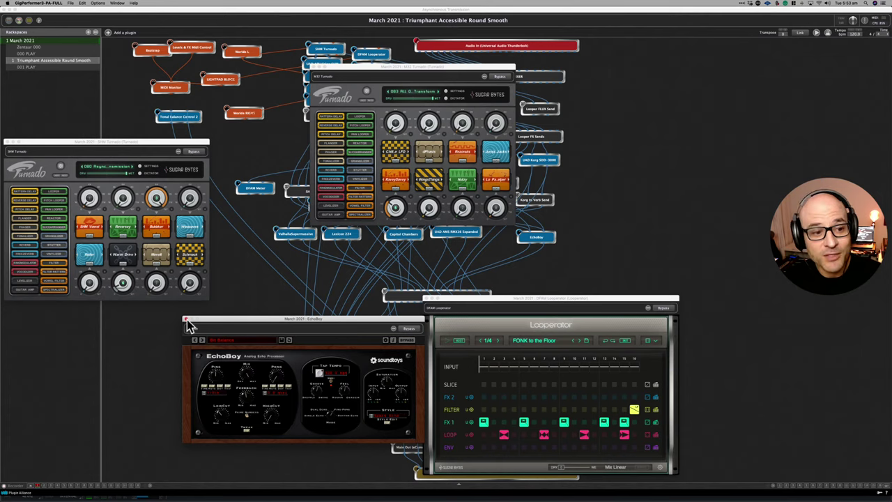
click(185, 319)
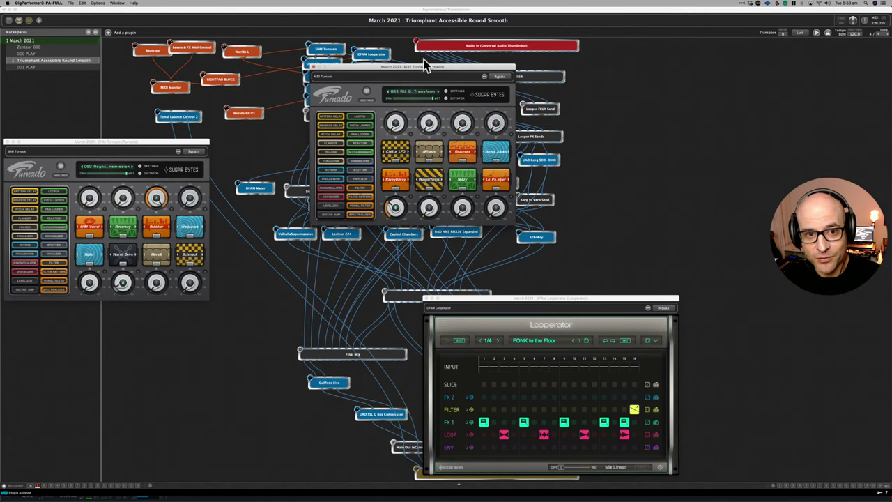
drag(425, 71, 452, 138)
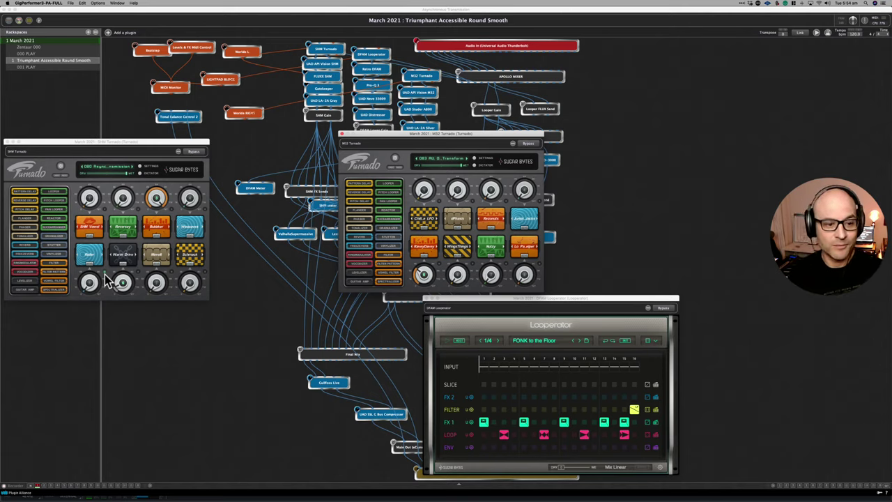
Step: Close the SHM Turnado, M32 Turnado and DFAM Looperator windows, and place the FX Mixer block level with Main Out
mouse_move(112, 498)
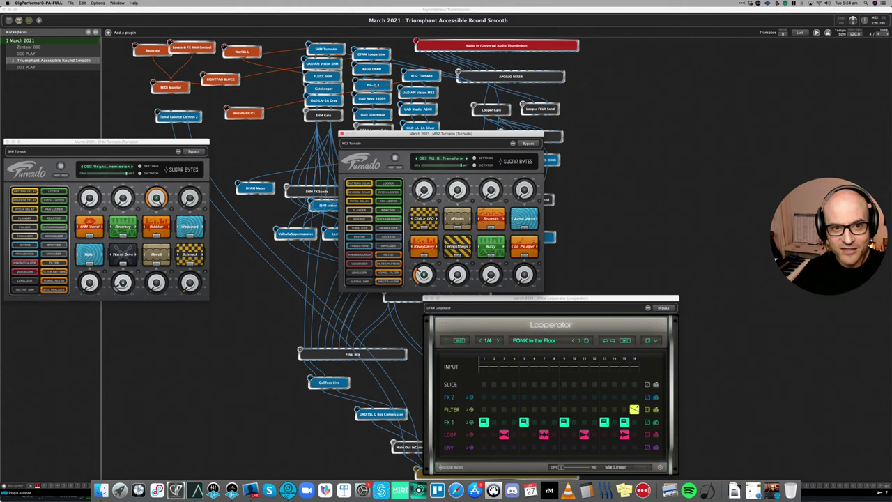
click(198, 491)
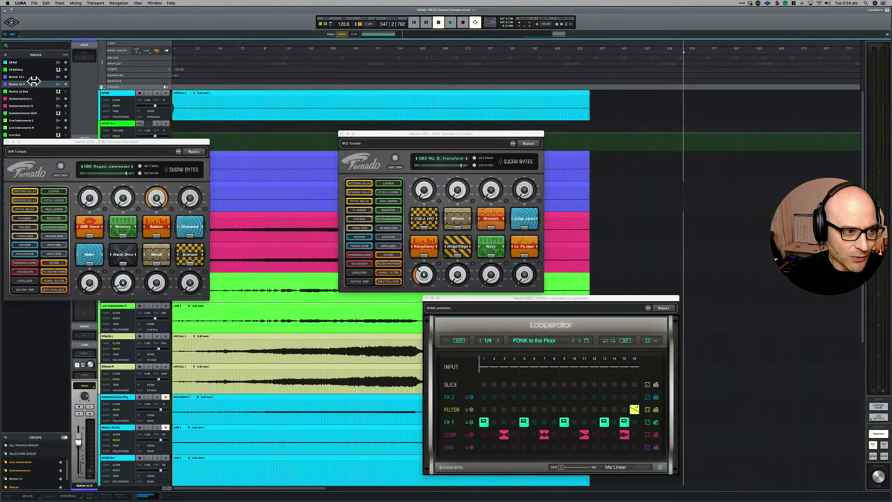
click(8, 143)
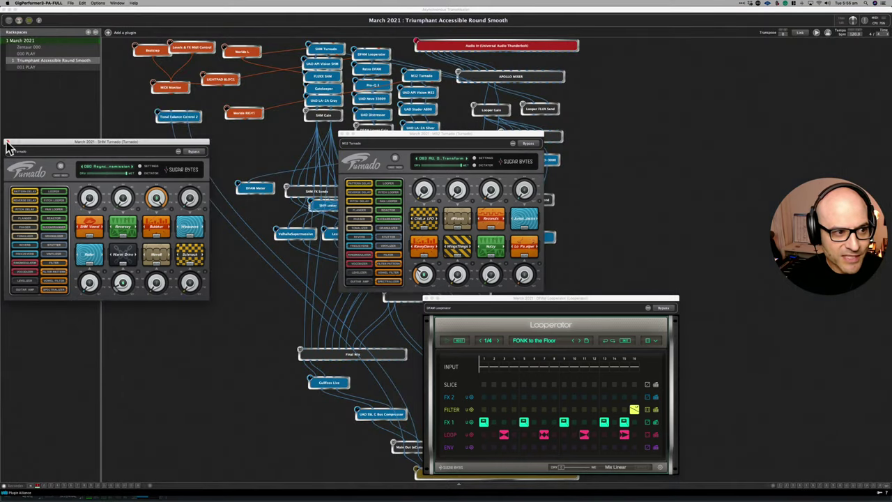
click(7, 141)
click(341, 134)
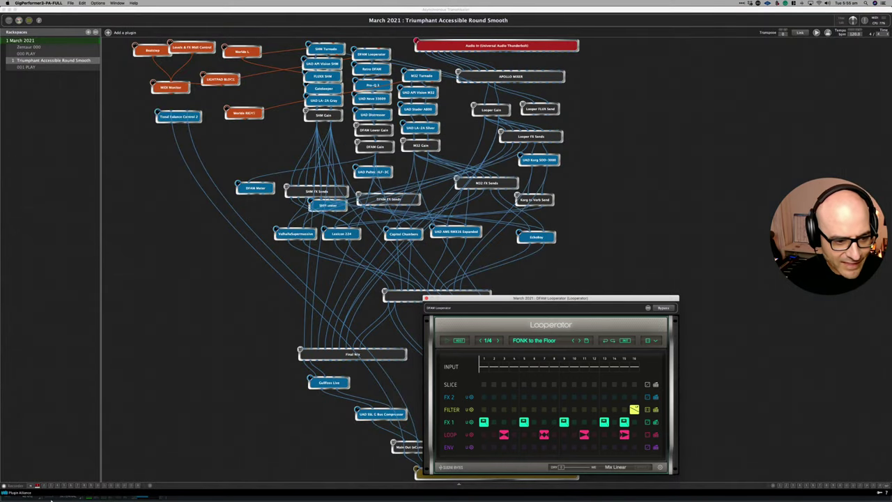
click(426, 298)
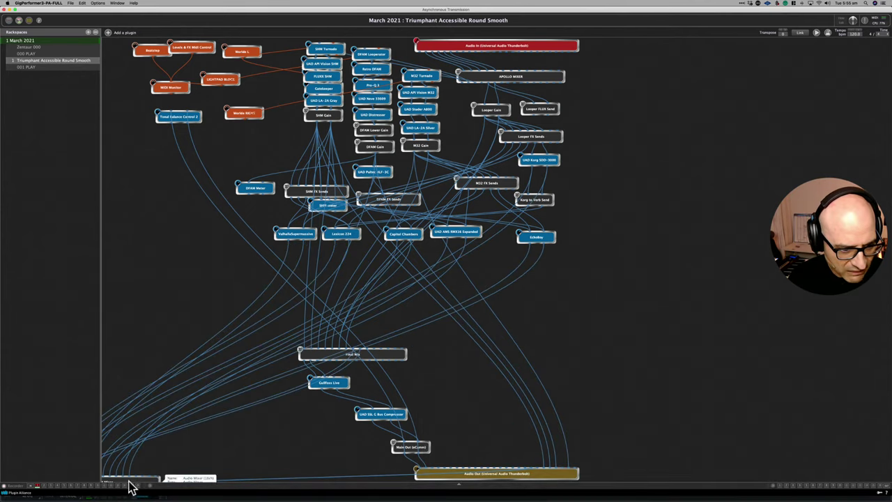
drag(129, 486, 319, 459)
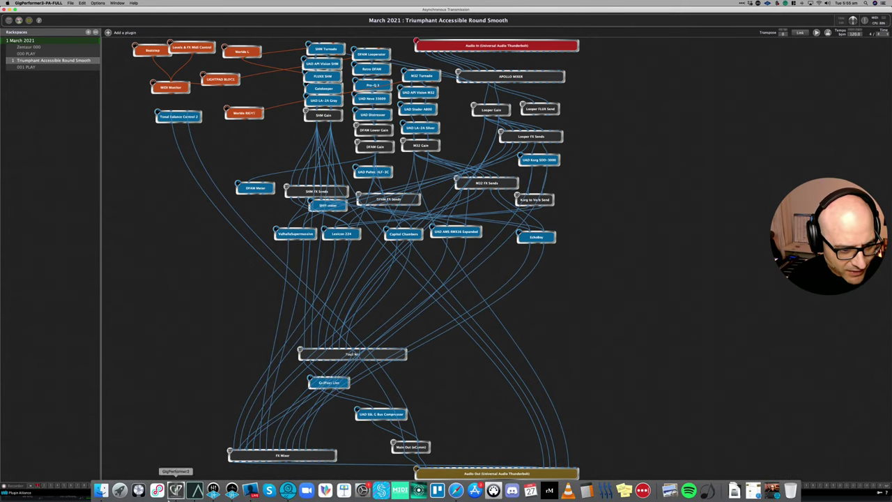
Step: Switch to LUNA and briefly play the recorded session from about bar 276
click(194, 491)
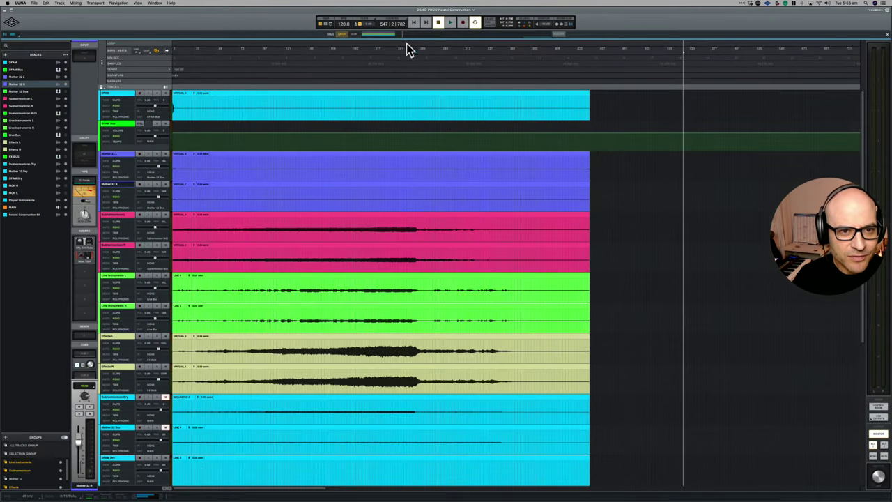
click(430, 59)
key(space)
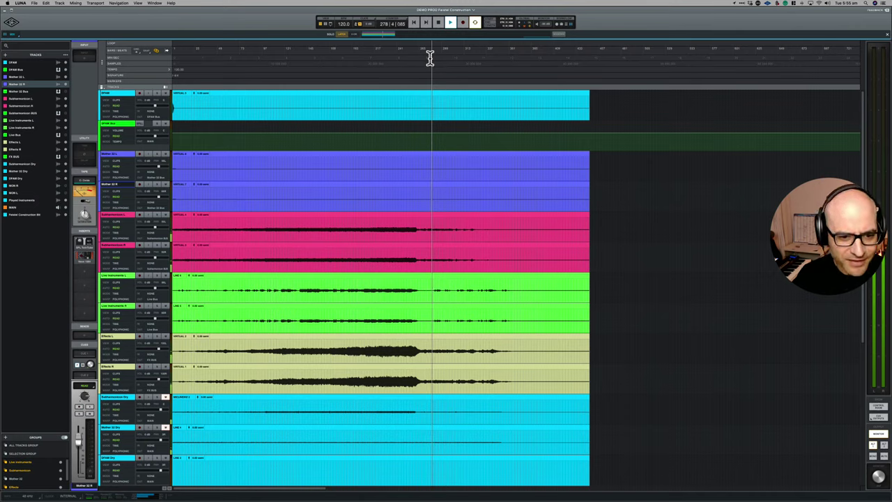
key(space)
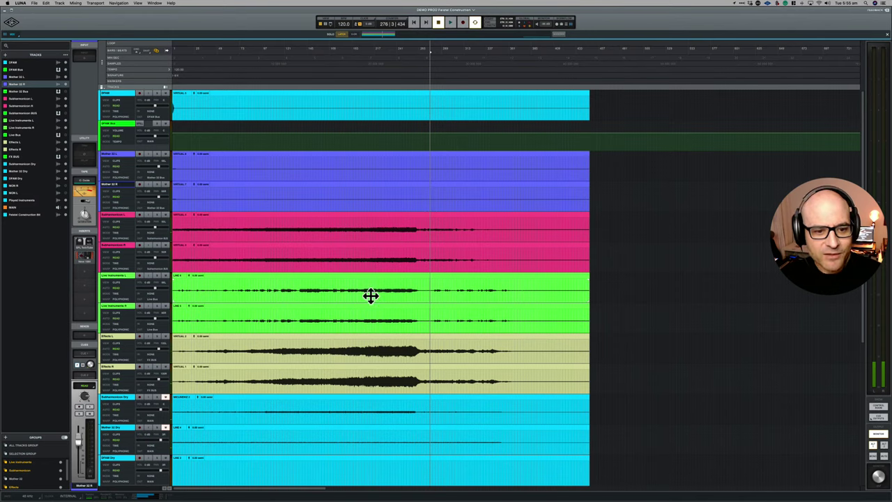
Step: Reduce the height of the DFAM Dry track to match the neighbouring dry tracks
scroll(370, 296, down, 5)
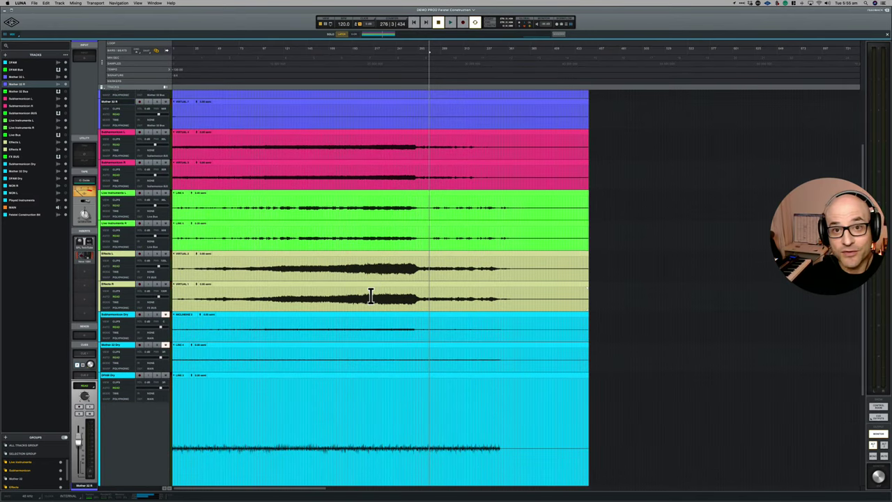
scroll(370, 296, down, 5)
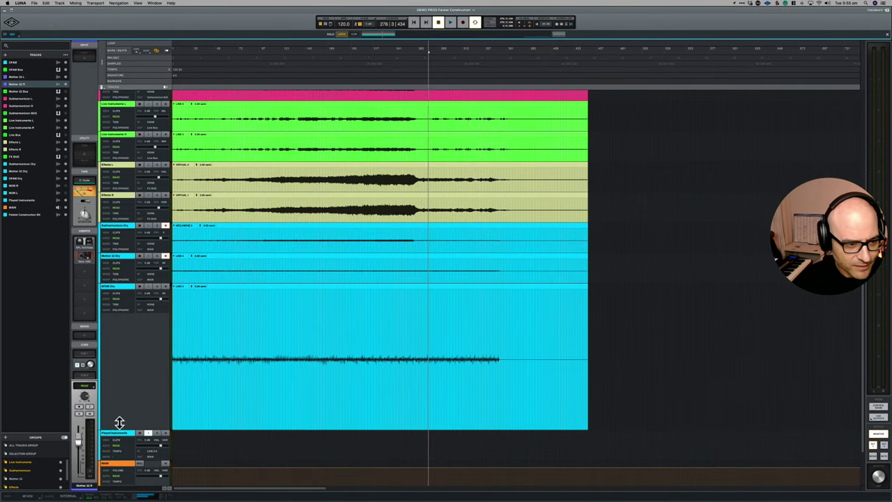
drag(119, 422, 108, 375)
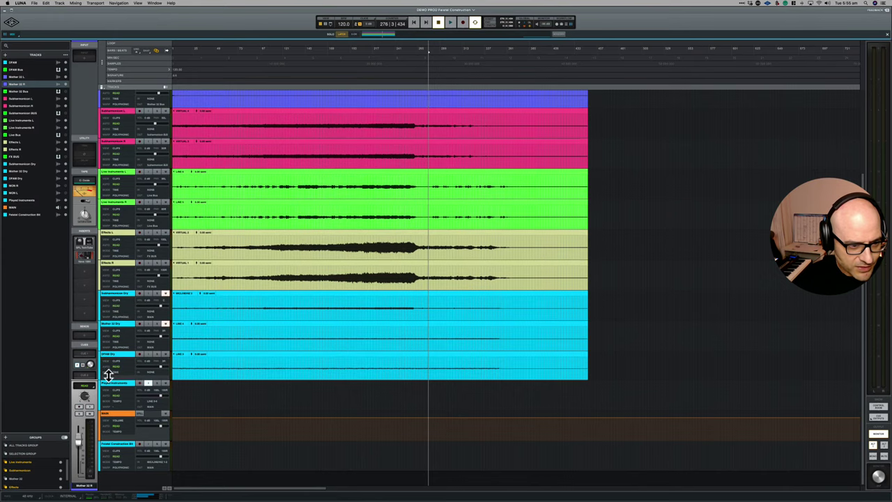
Step: Solo the Subharmonicon Dry track and listen to it from about bar 120 and bar 154
click(121, 295)
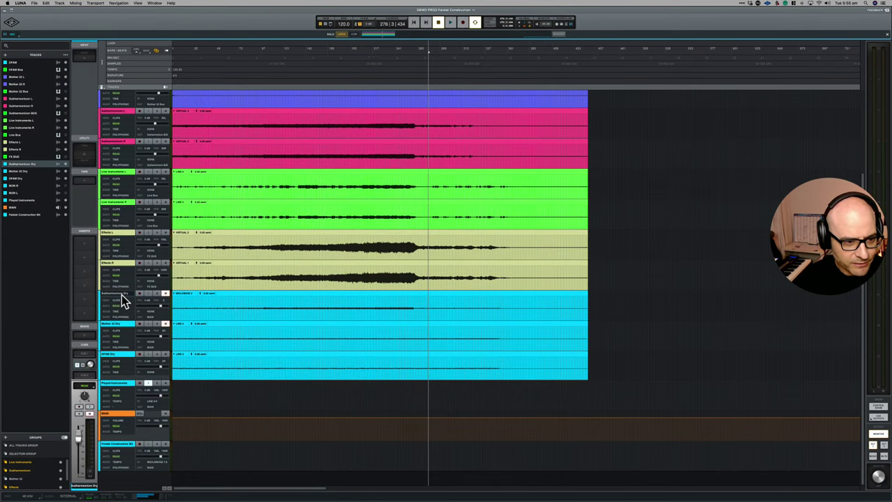
click(157, 293)
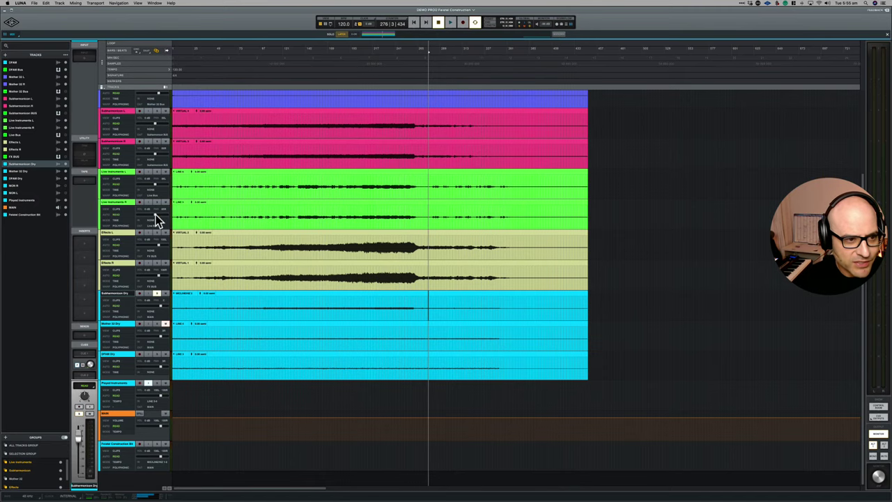
scroll(156, 215, up, 3)
click(282, 53)
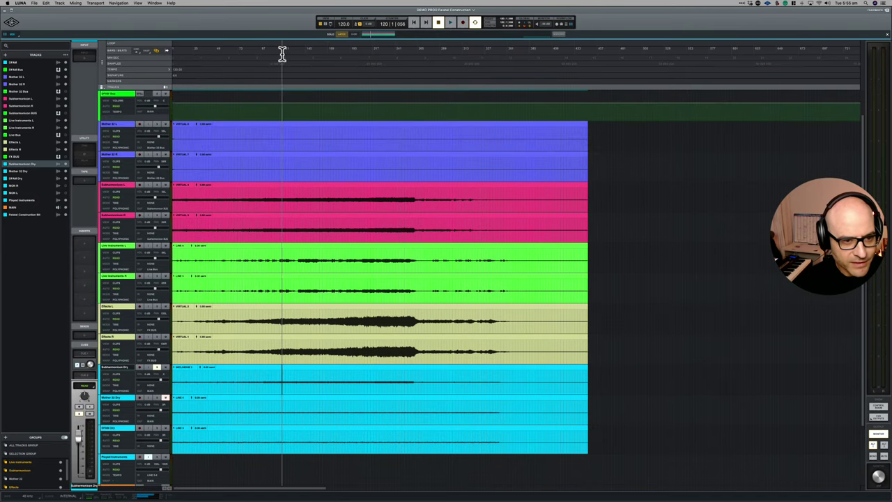
key(space)
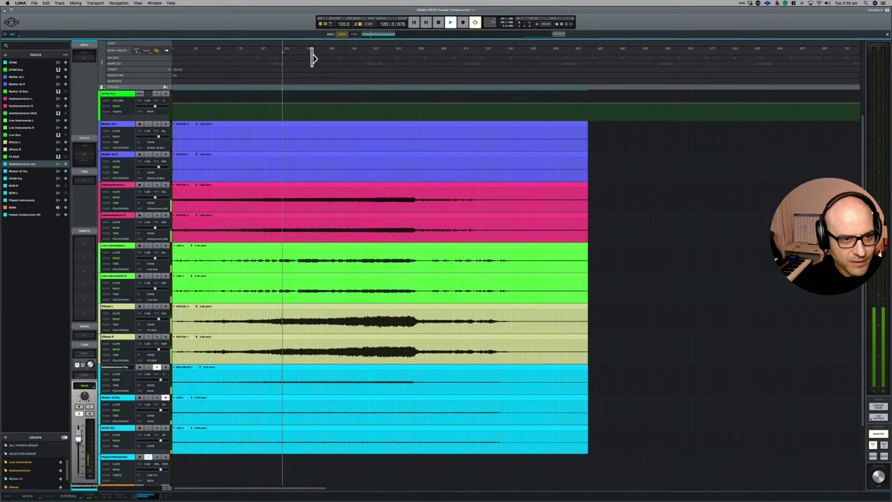
click(311, 56)
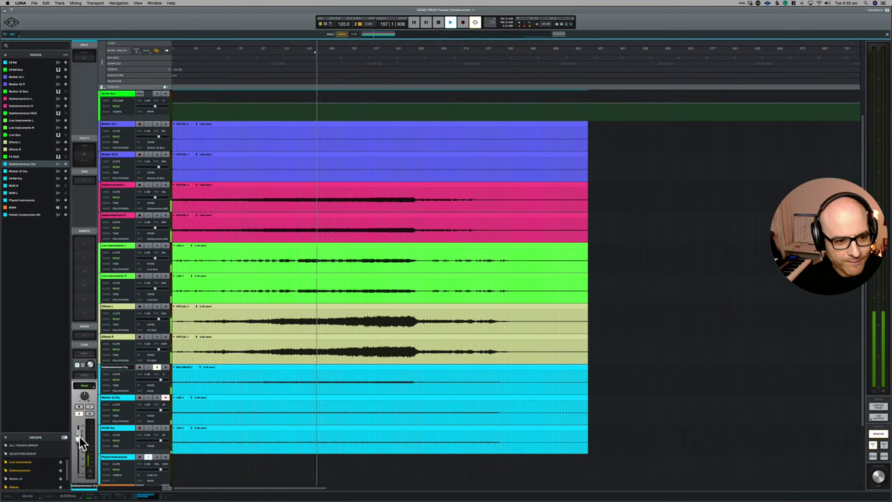
key(space)
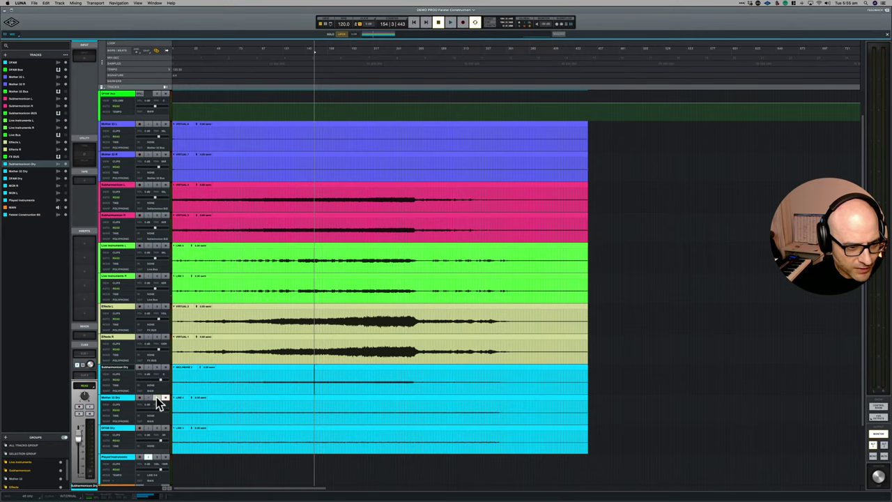
Step: Solo the Mother 32 Dry track, mute Subharmonicon Dry, and play from about bar 154 and bar 207
click(158, 397)
key(space)
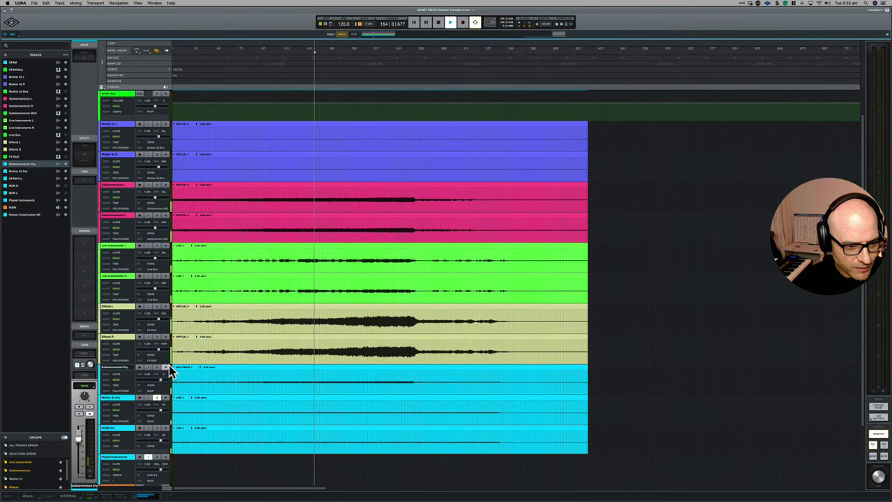
click(165, 367)
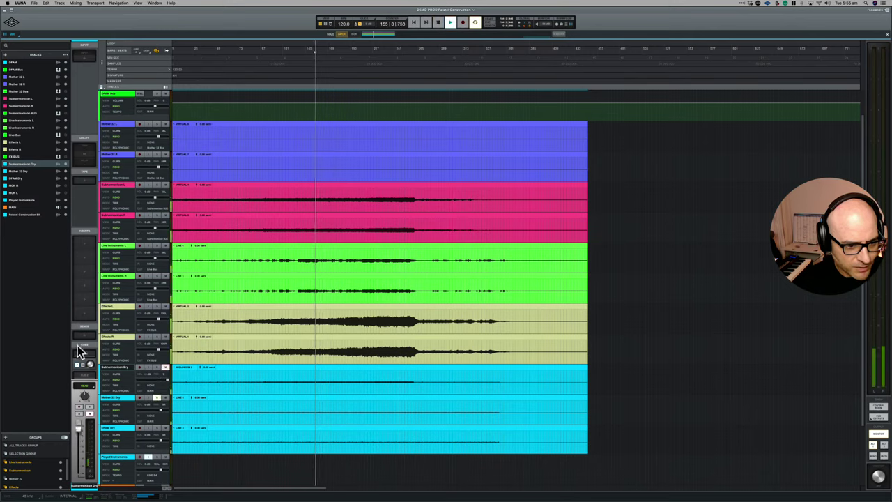
click(363, 55)
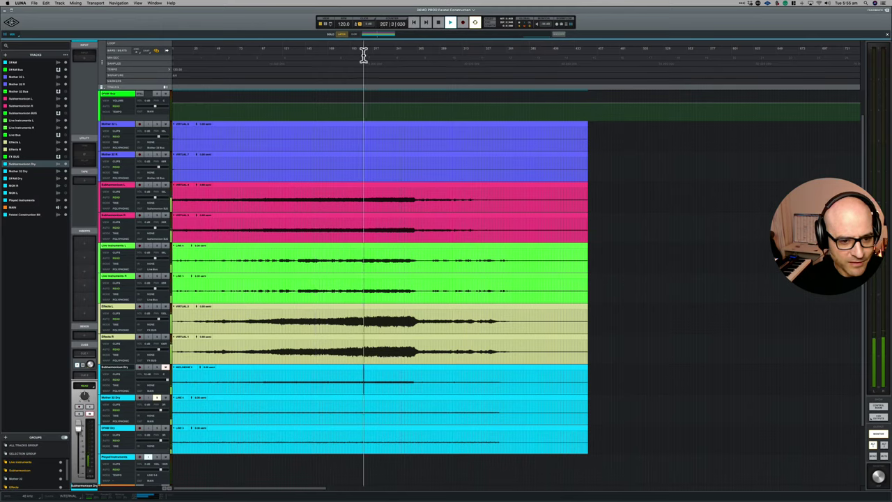
key(space)
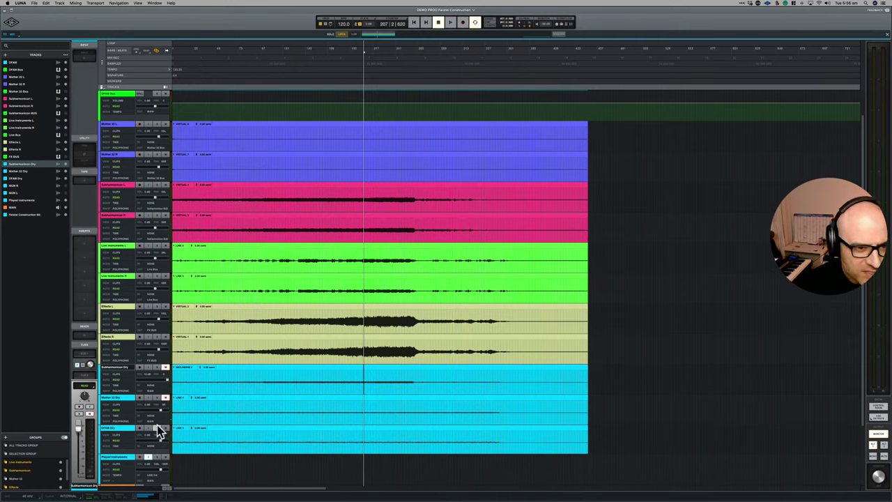
Step: Listen to the soloed DFAM Dry track from about bar 90, and stop playback
click(255, 53)
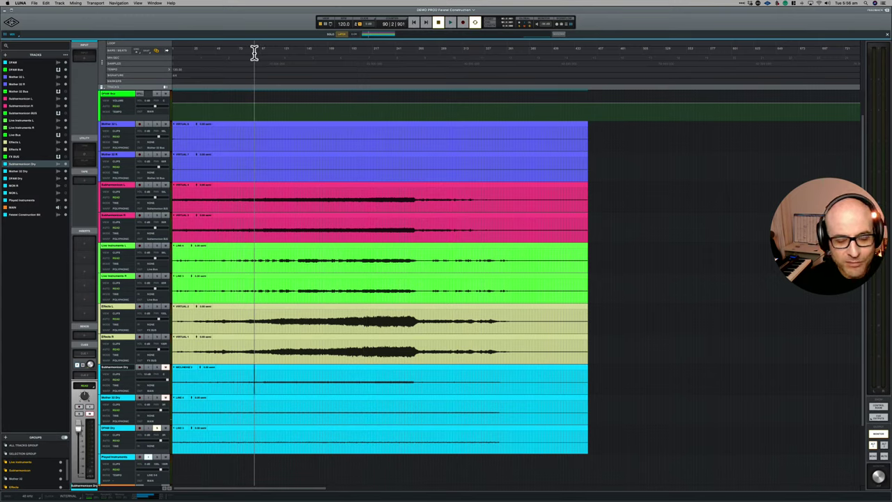
key(space)
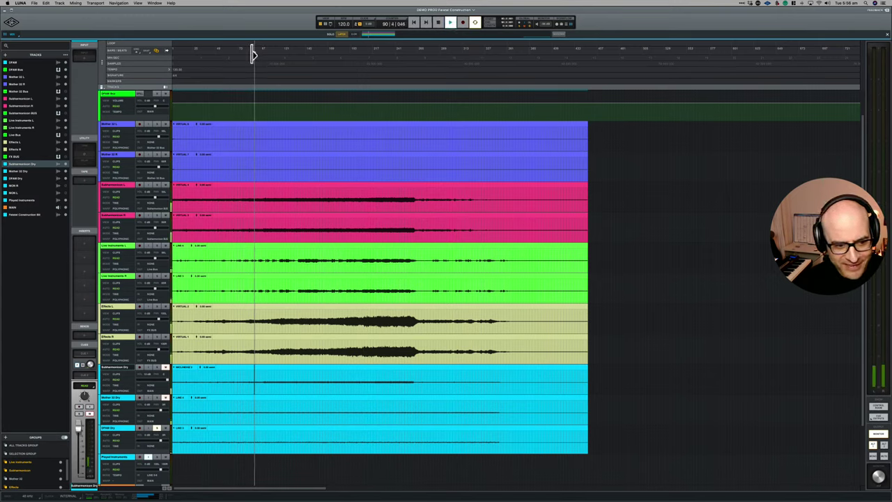
key(space)
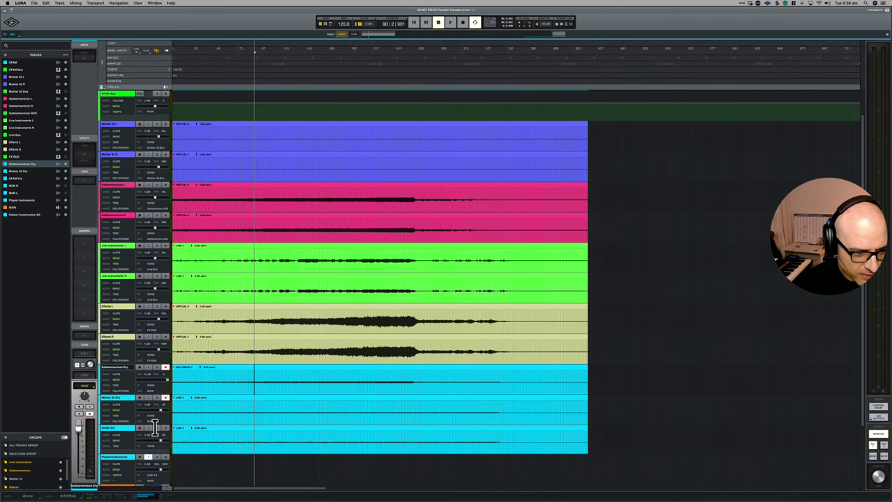
Step: Delete the audio clip from the DFAM track and select the Mother 32 L track
scroll(300, 305, up, 1)
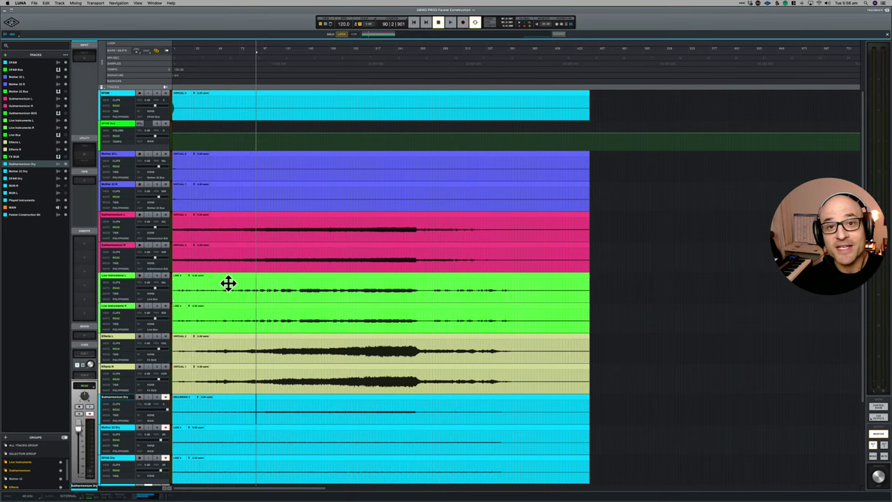
mouse_move(232, 492)
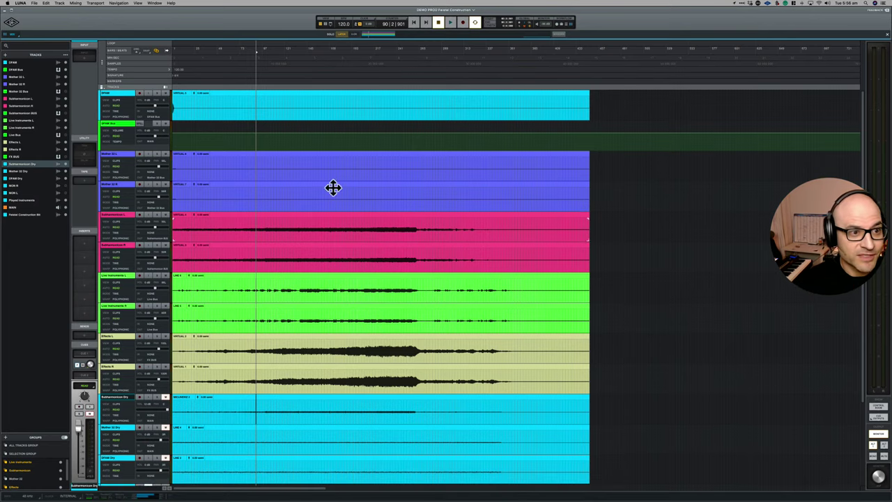
click(263, 93)
key(Delete)
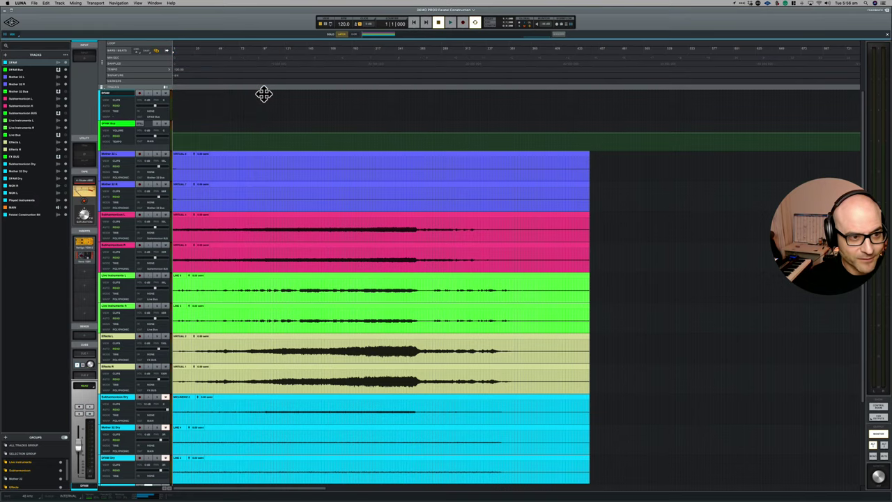
click(113, 152)
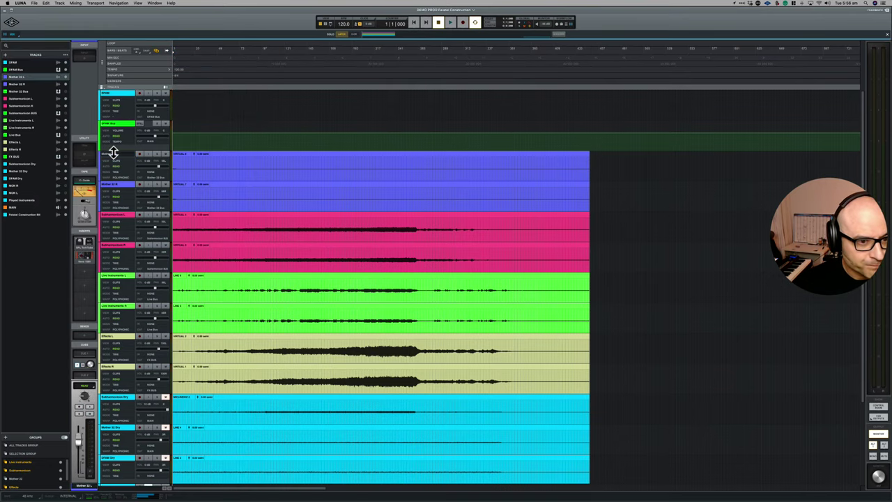
Step: Delete the recorded audio clips from the Mother 32 L and Mother 32 R tracks
click(115, 191)
click(293, 55)
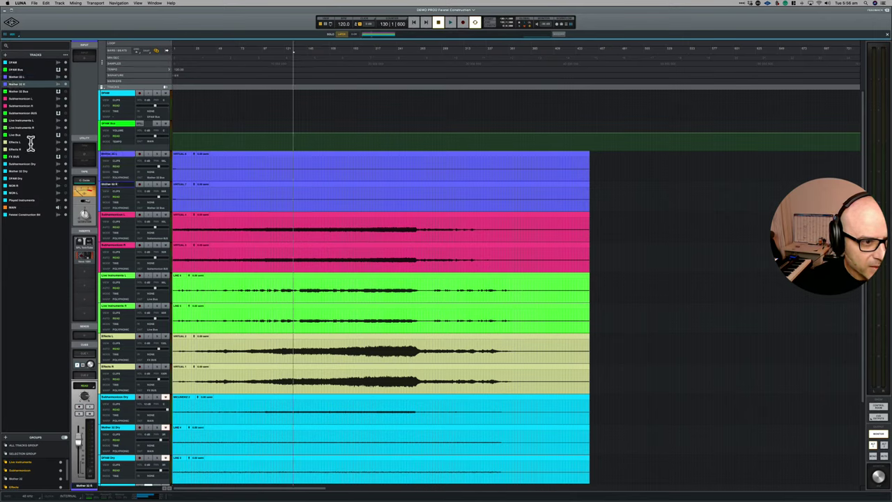
click(237, 152)
key(Delete)
key(Return)
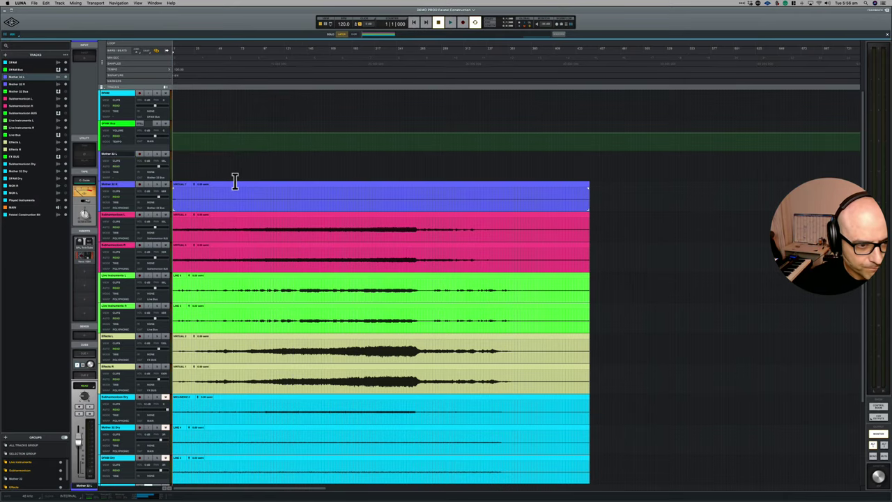
click(235, 181)
key(Delete)
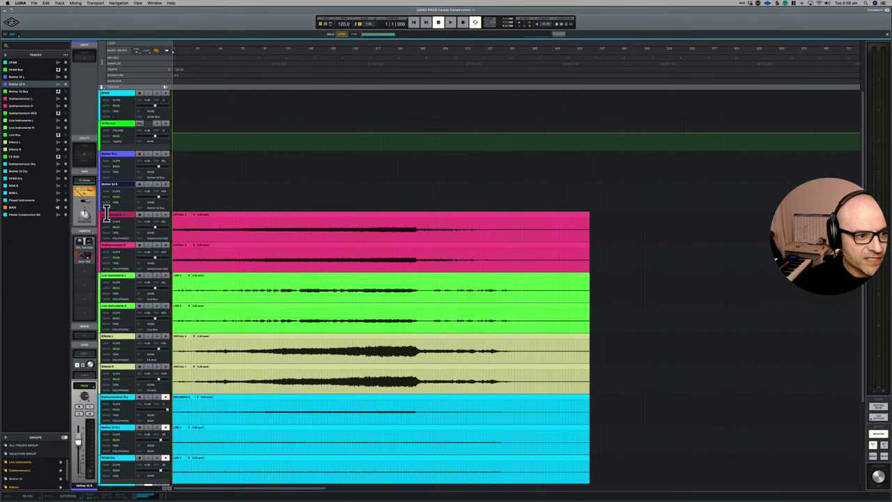
Step: Solo the Subharmonicon L and R tracks, listen to them from about bar 148, and stop playback
click(115, 215)
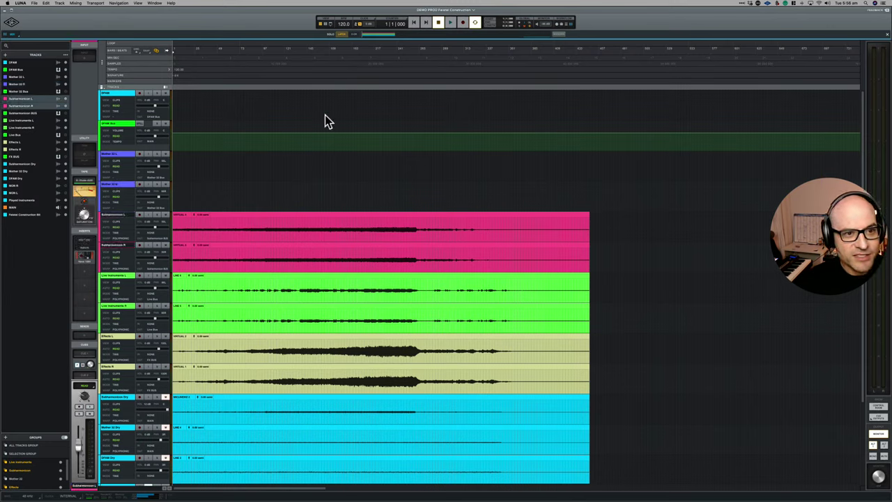
click(156, 214)
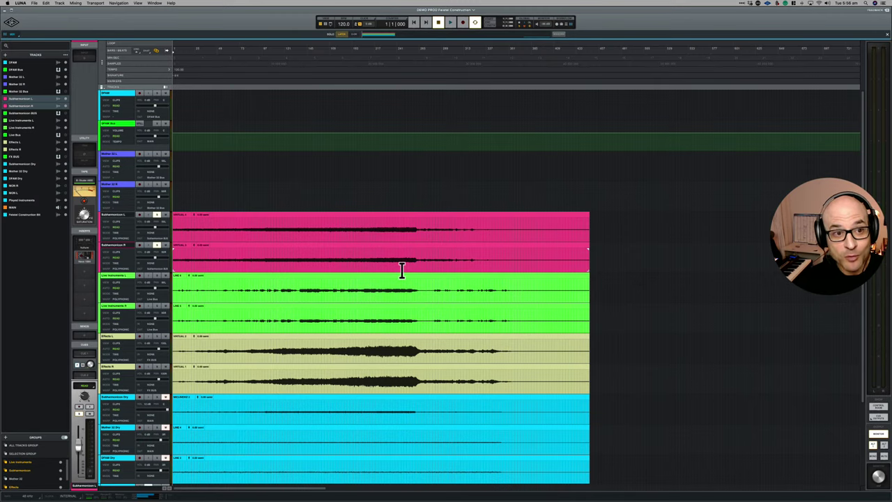
click(310, 57)
key(space)
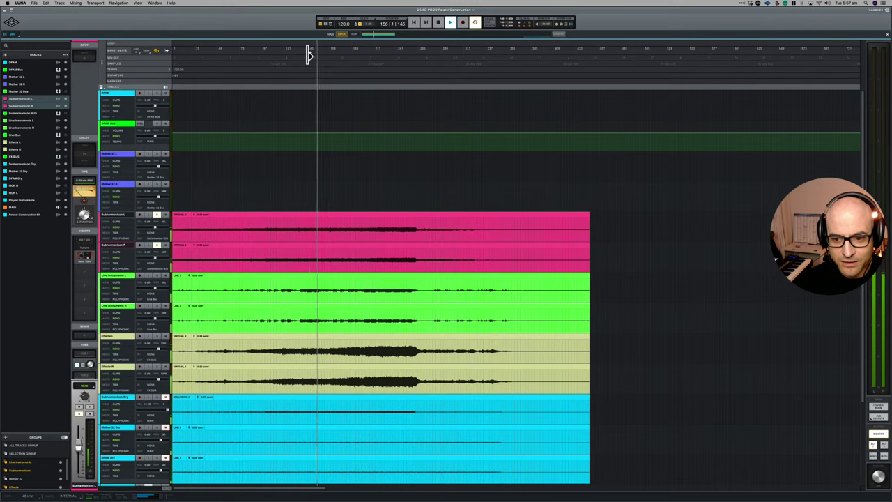
key(space)
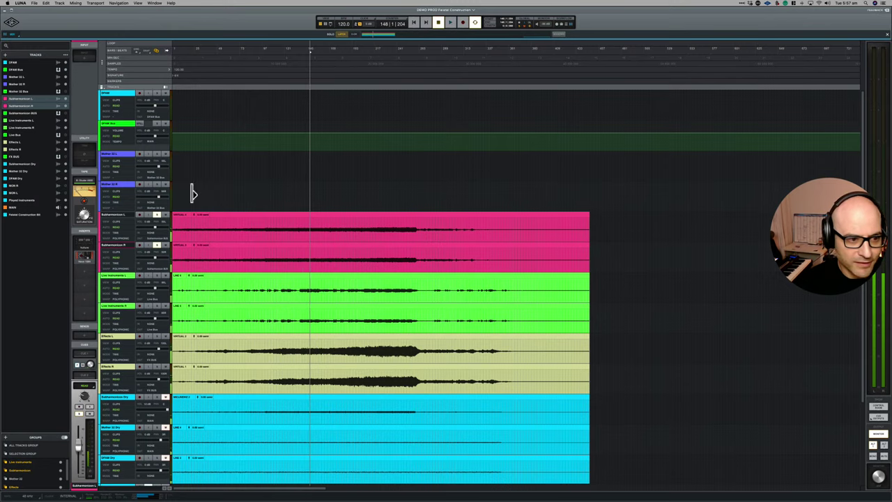
Step: Switch the solo to the Live Instruments L and R tracks and listen from about bars 144, 159 and 214
click(157, 276)
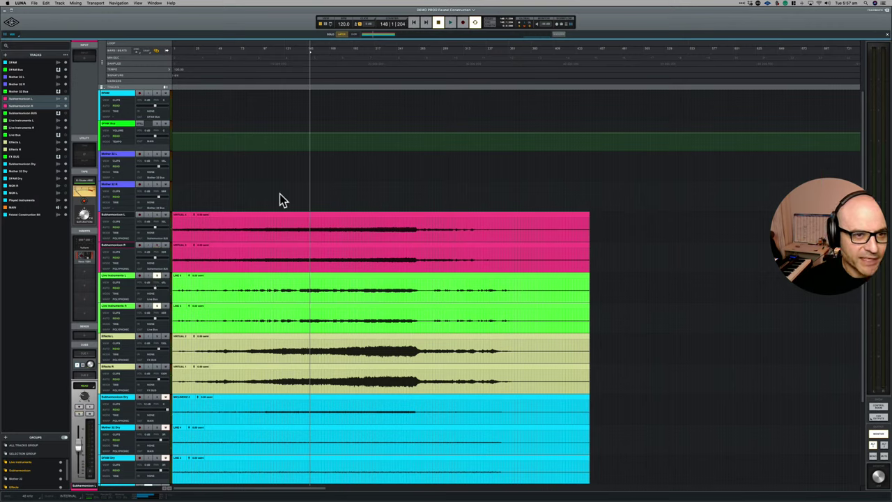
click(266, 50)
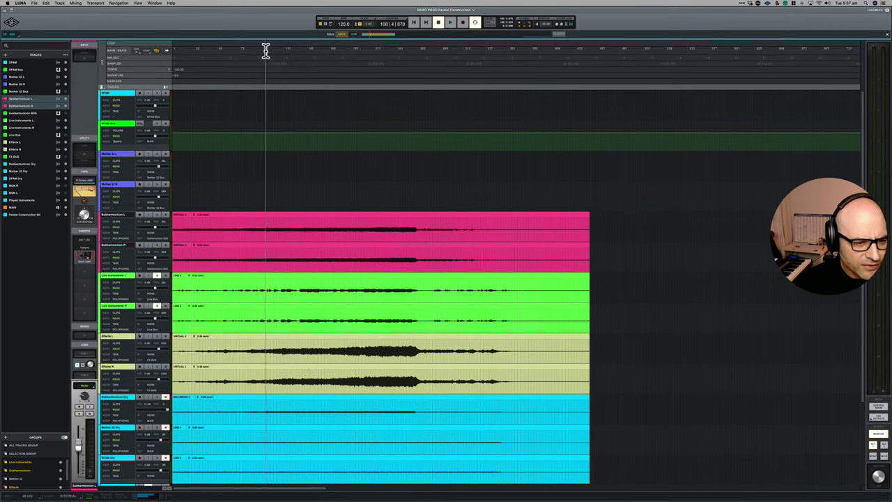
click(305, 50)
key(space)
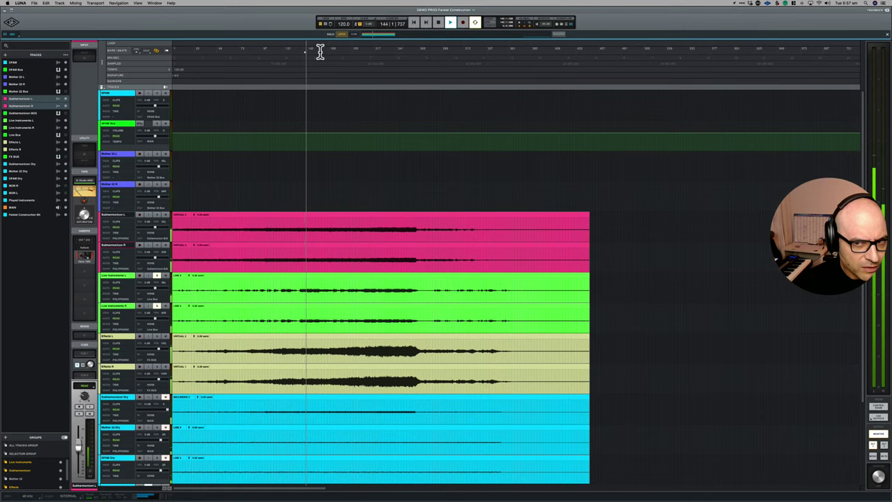
click(319, 53)
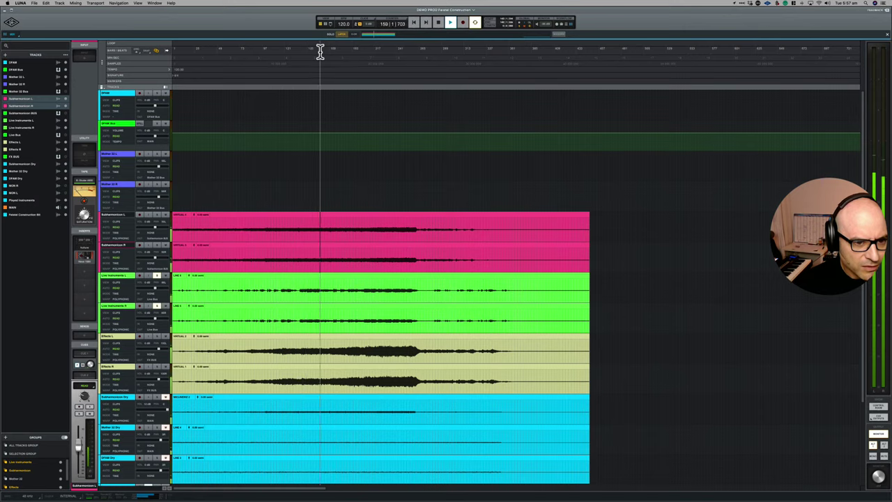
click(371, 52)
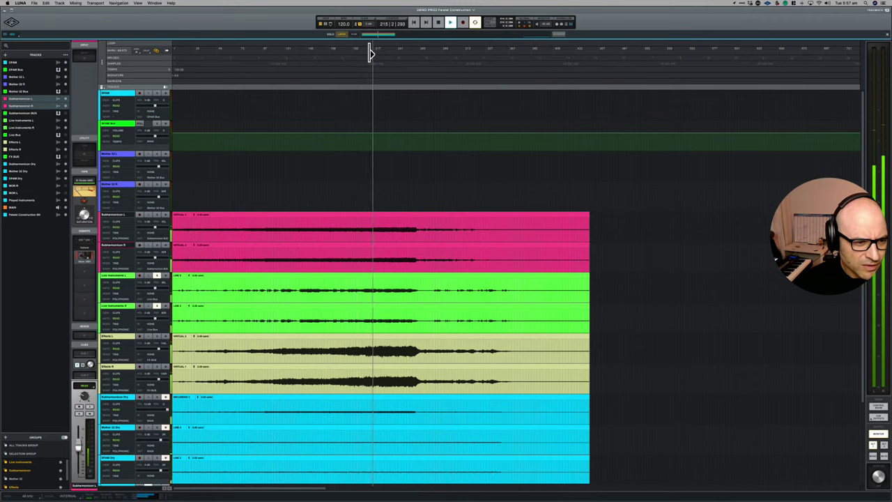
key(space)
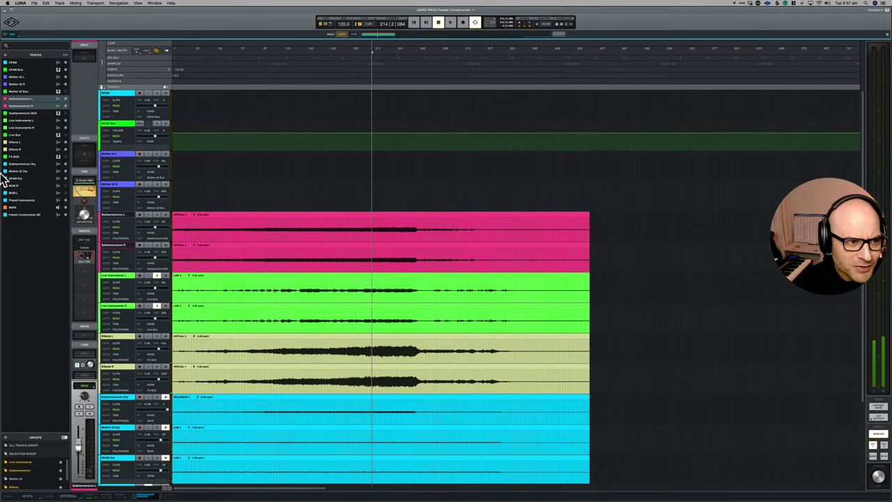
Step: Listen to the Live Instruments tracks from about bar 241, stop playback, and turn off their solo
click(397, 48)
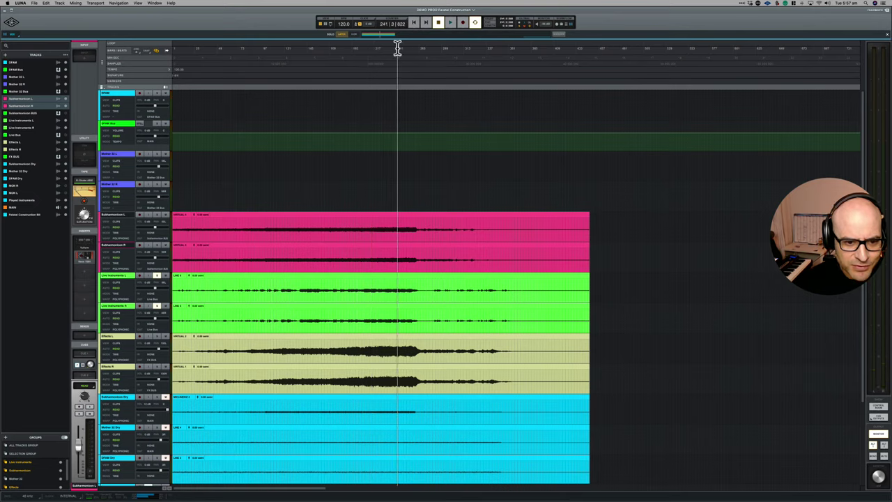
key(space)
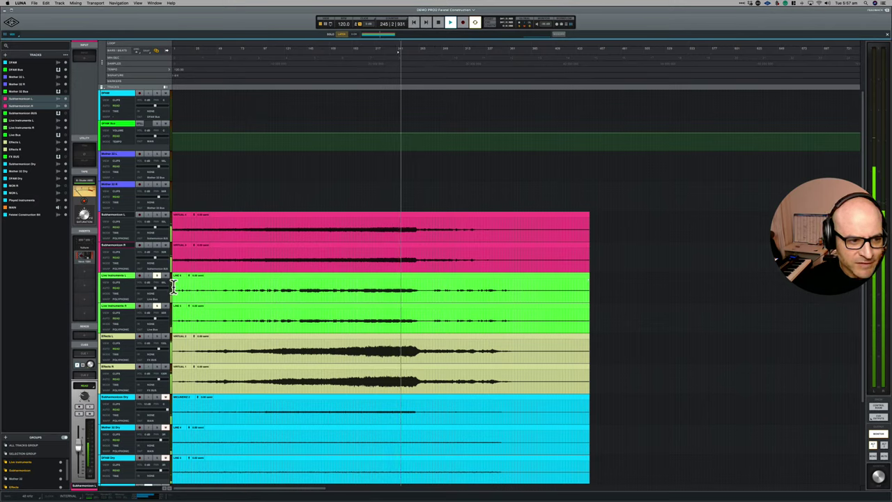
key(space)
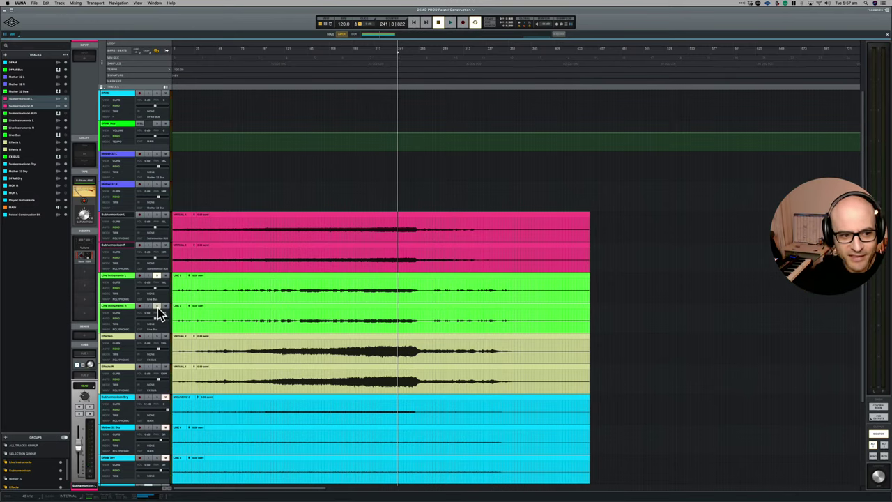
click(158, 307)
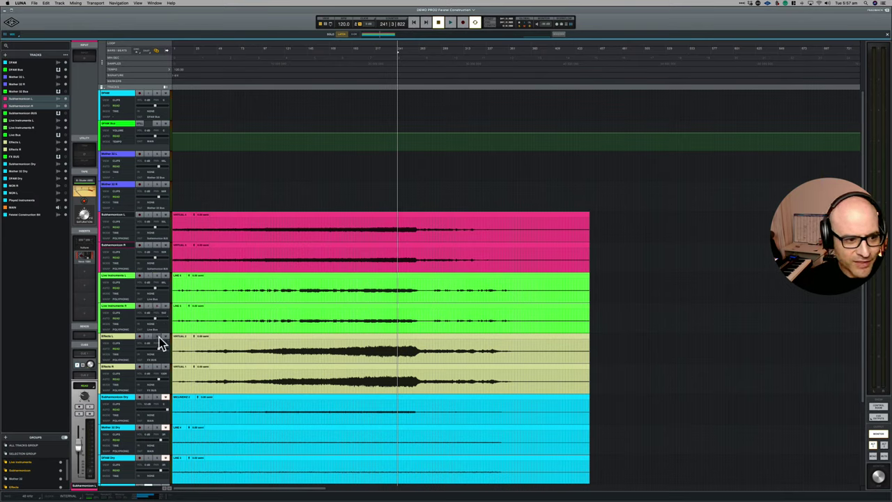
Step: Solo the Effects L and R tracks and listen at several points between about bars 127 and 256, ending with playback stopped
click(158, 337)
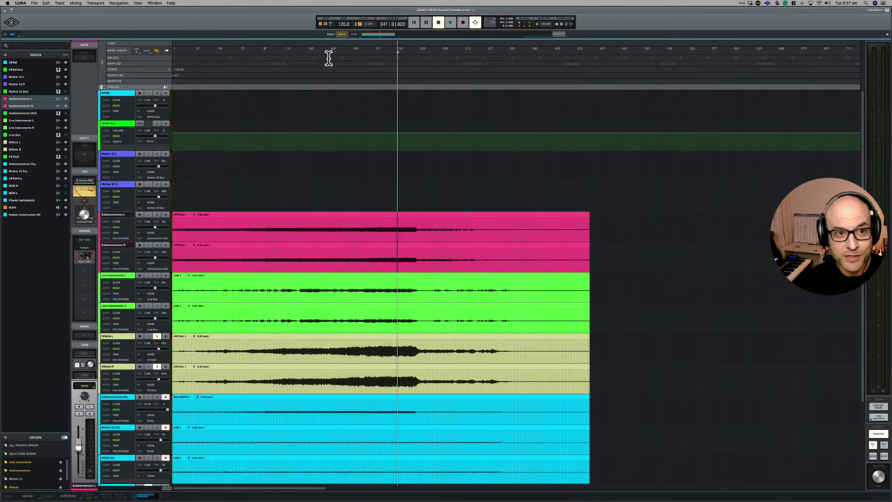
click(290, 54)
key(space)
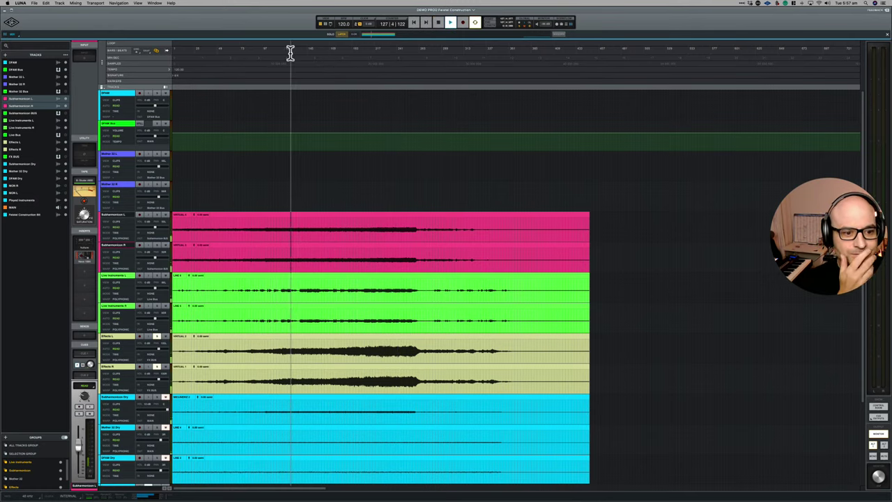
click(328, 53)
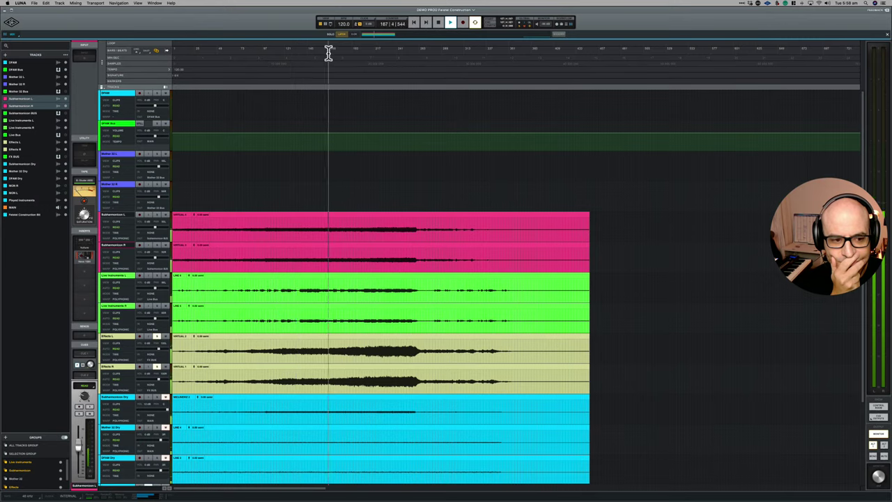
click(386, 53)
click(412, 53)
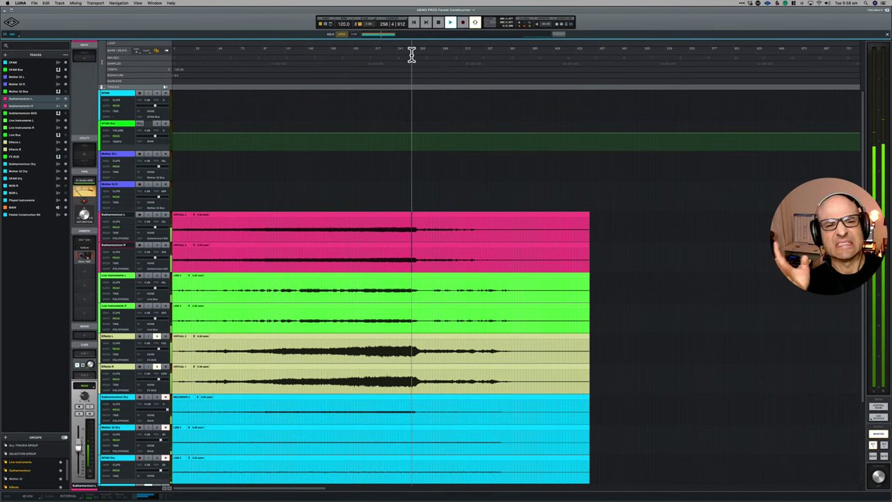
key(space)
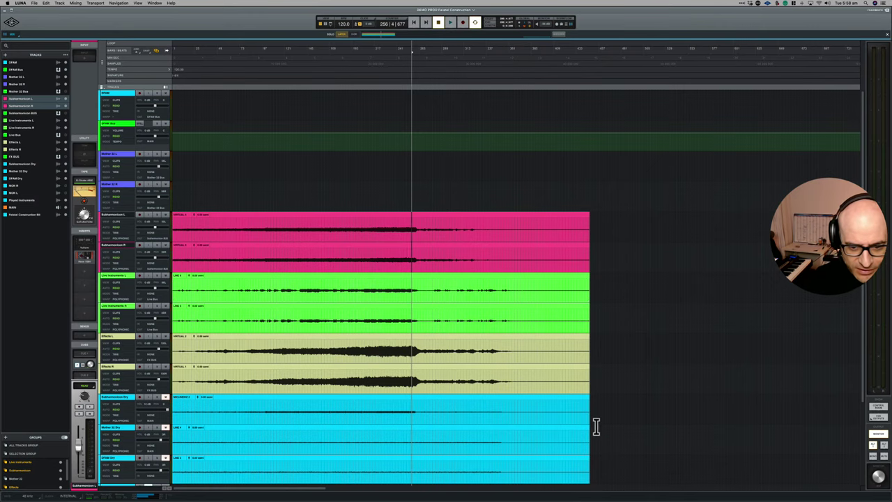
Step: Select the clips on the Subharmonicon Dry, Mother 32 Dry and DFAM Dry tracks together and mute them
drag(597, 407, 104, 491)
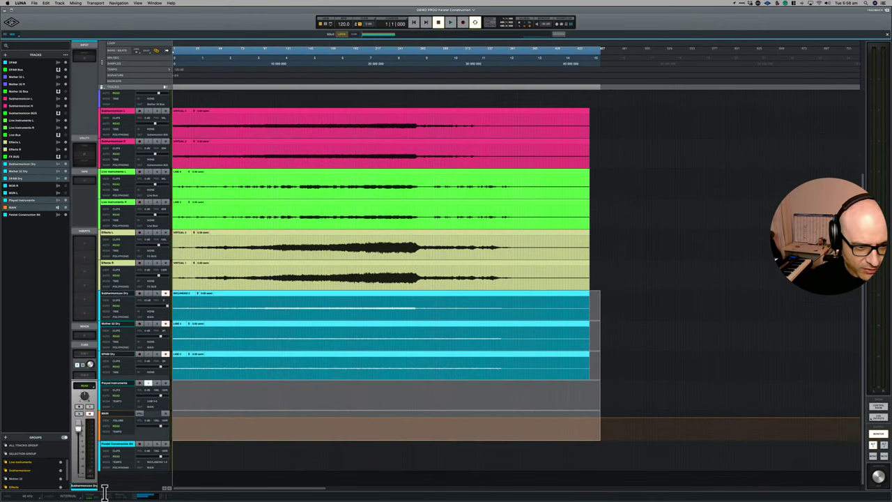
key(Delete)
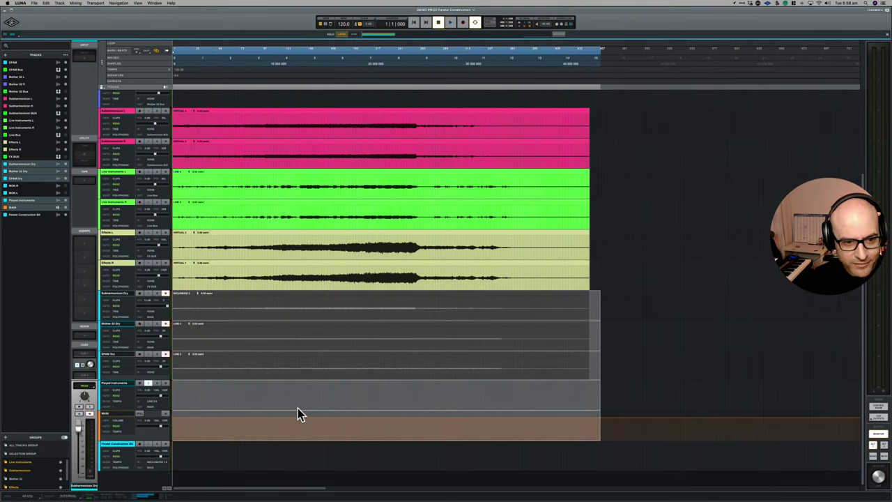
scroll(433, 334, up, 1)
scroll(434, 335, up, 3)
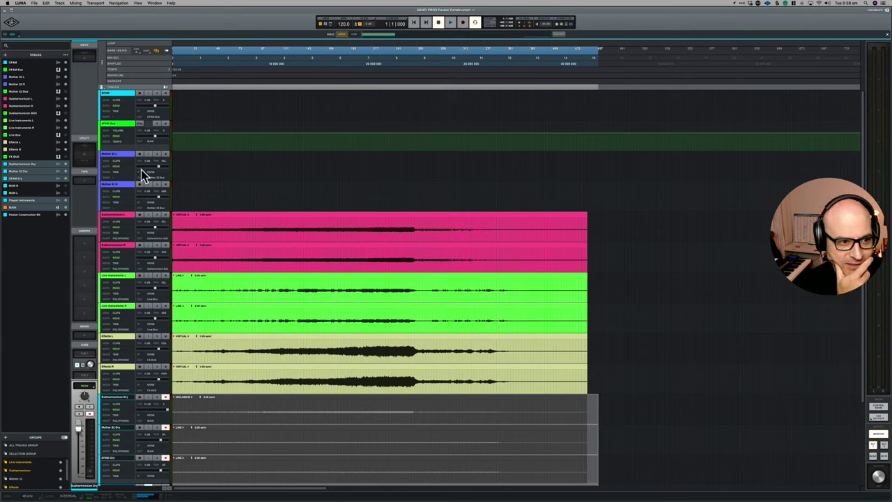
Step: Select the Subharmonicon, Live Instruments and Effects stereo track pairs in turn to review the stems
click(114, 215)
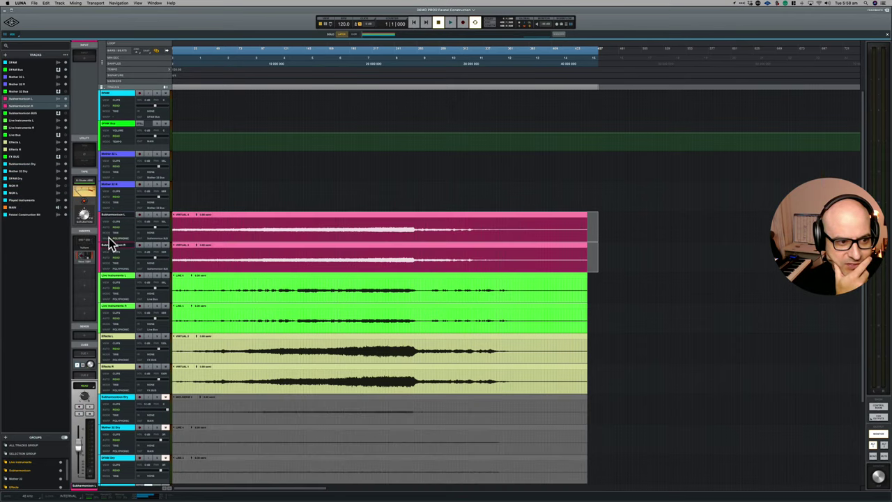
click(111, 275)
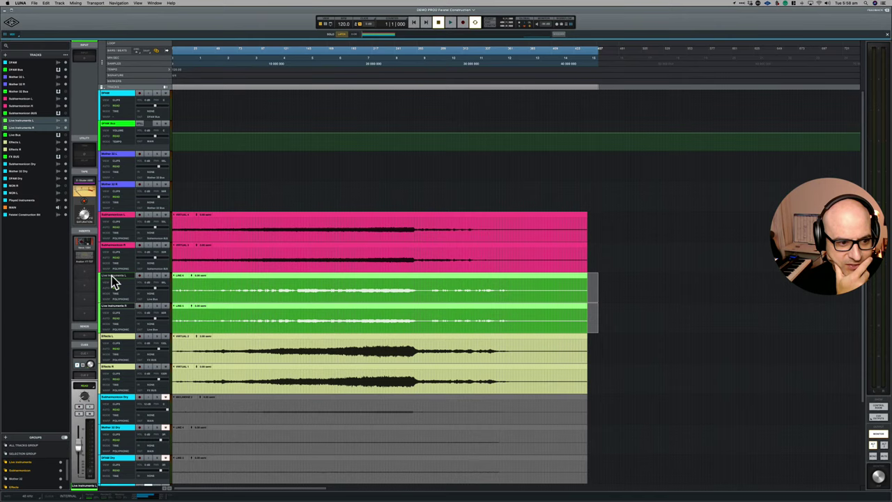
click(112, 336)
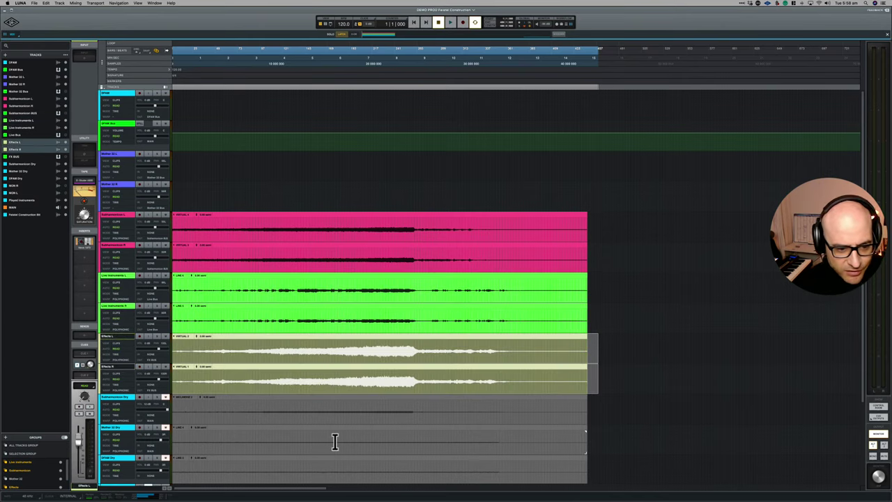
Step: Switch to Gig Performer, move the FX Mixer block above Audio Out, and place the bus compressor block under Gullfoss Live
mouse_move(221, 494)
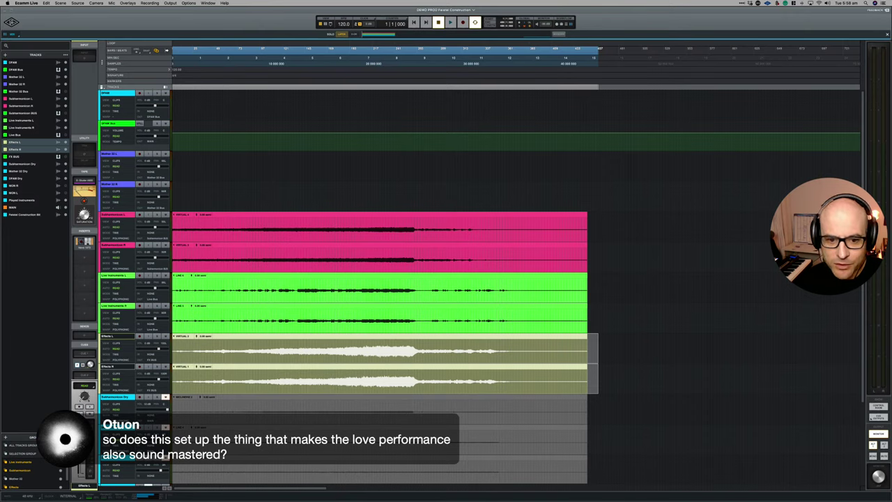
mouse_move(362, 491)
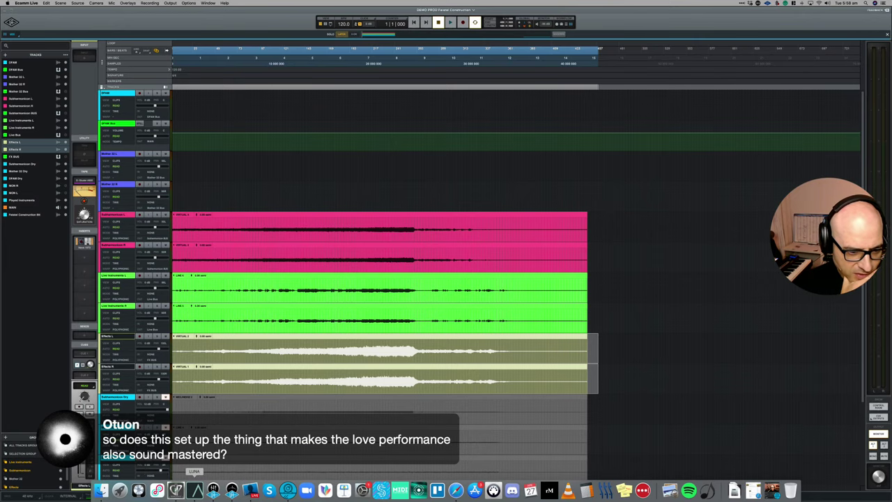
click(175, 490)
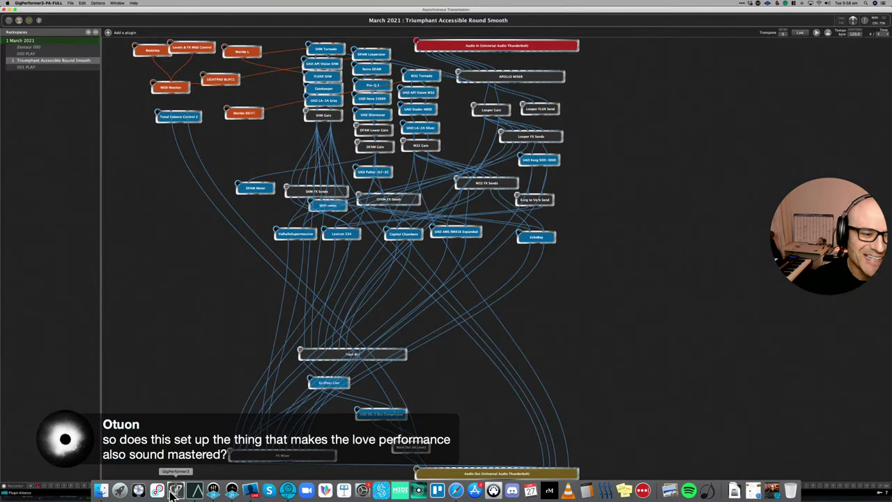
drag(265, 459, 502, 404)
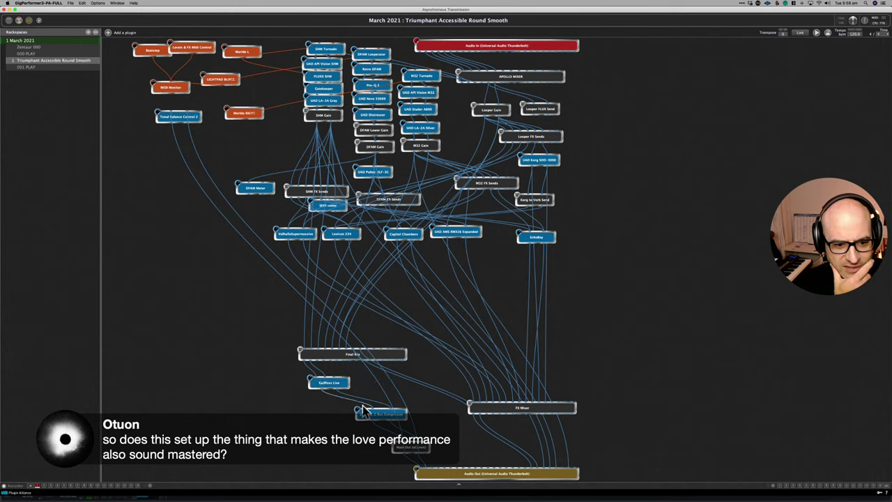
drag(367, 415, 333, 416)
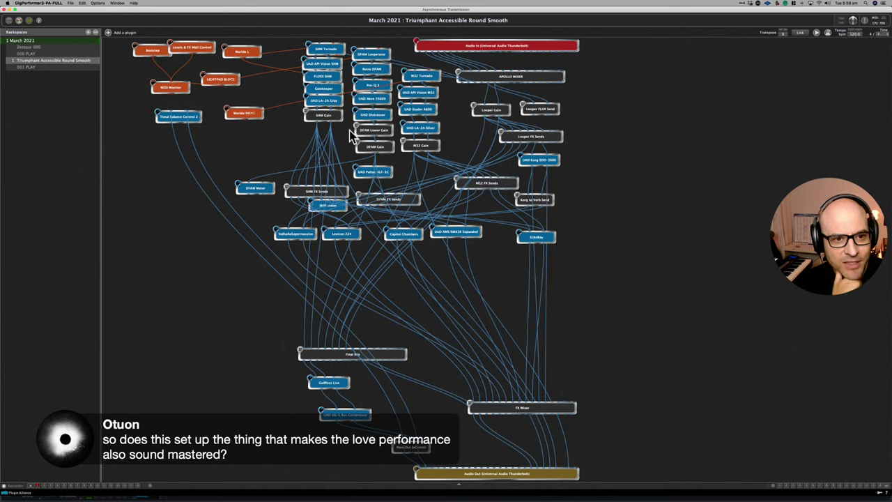
Step: Open the Pro-Q 3 equalizer in the DFAM chain and move its window clear of the DFAM plugin blocks
double_click(375, 87)
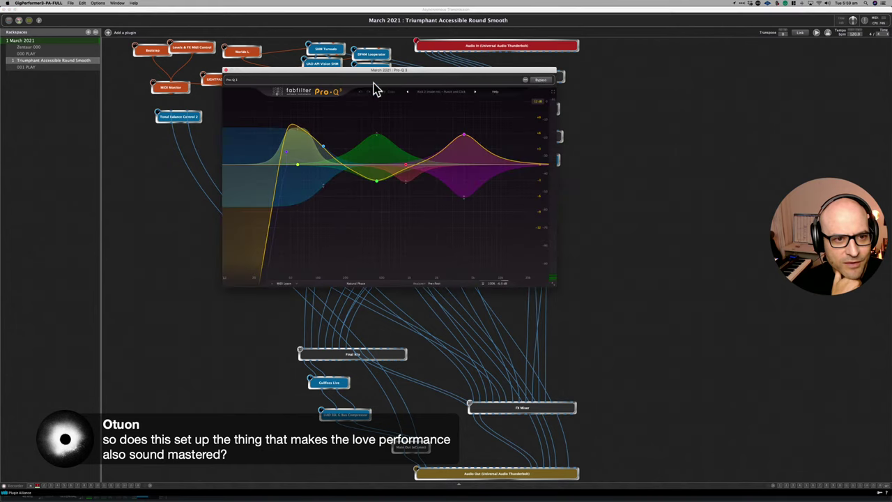
drag(346, 78, 195, 148)
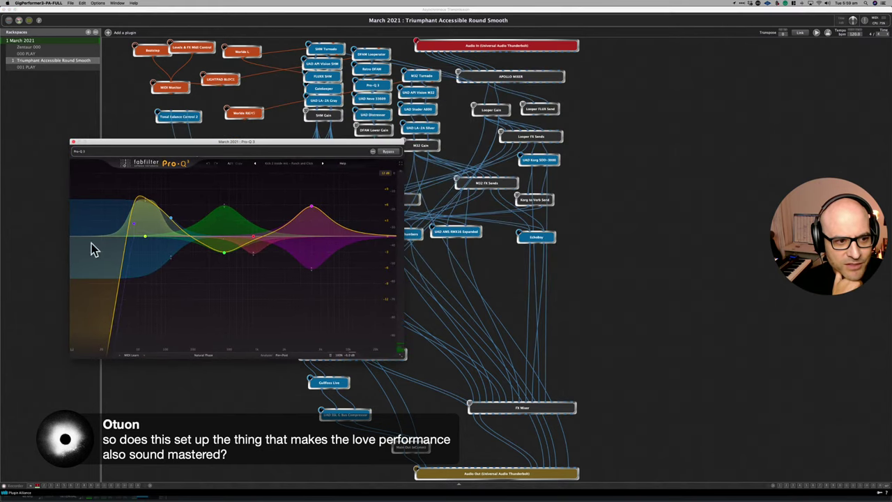
Step: Review the UAD Neve 33609, UAD Distressor and Retro DFAM plugins in the DFAM chain, and close the chain's plugin windows including Pro-Q 3
double_click(376, 100)
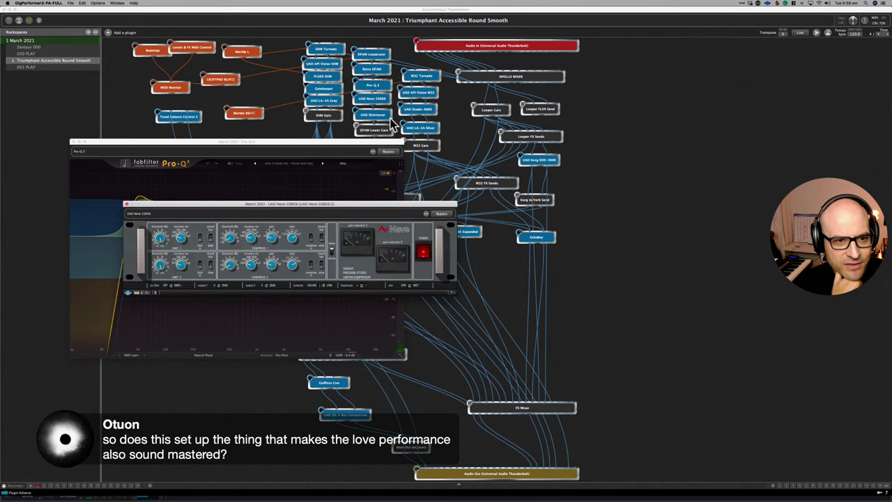
double_click(378, 117)
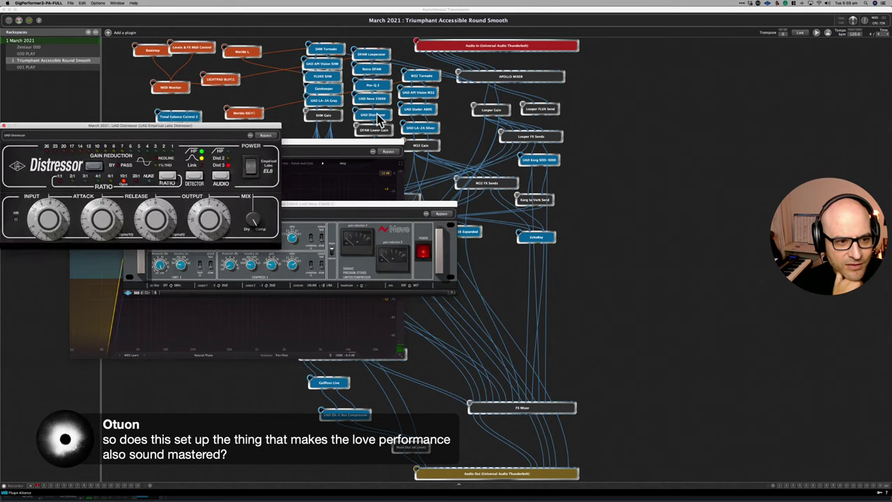
click(378, 76)
double_click(376, 72)
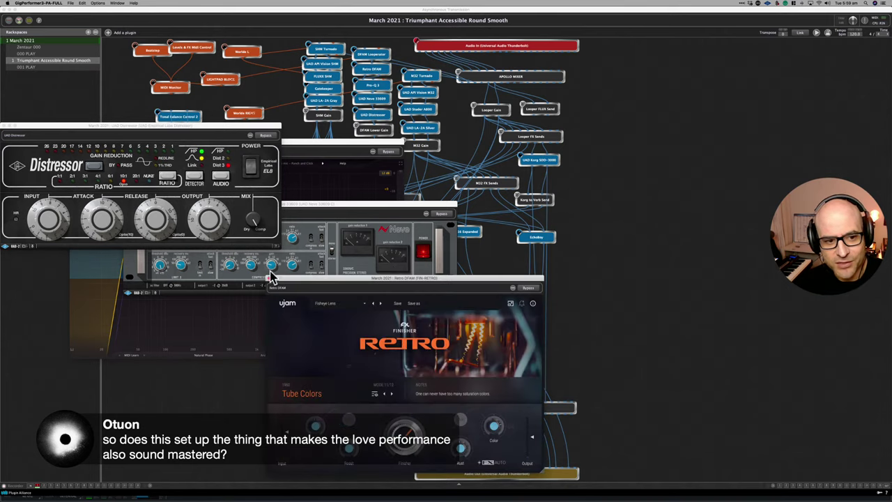
click(269, 277)
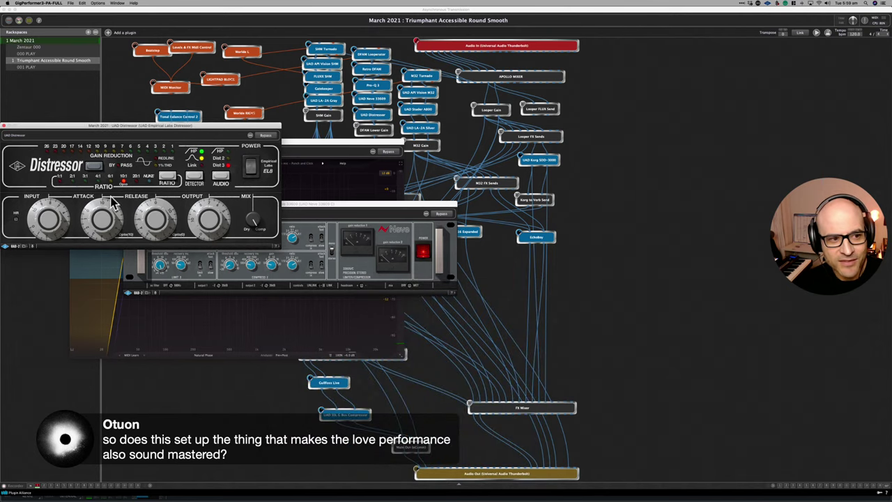
click(5, 127)
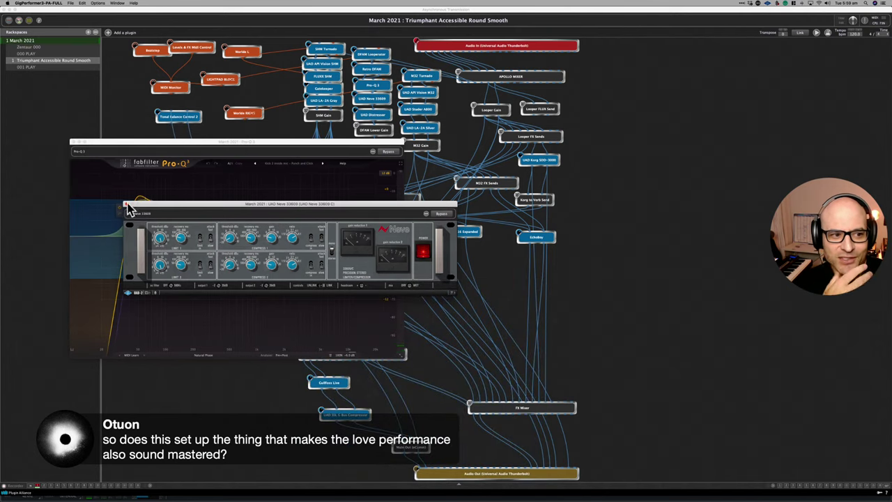
click(126, 205)
click(73, 143)
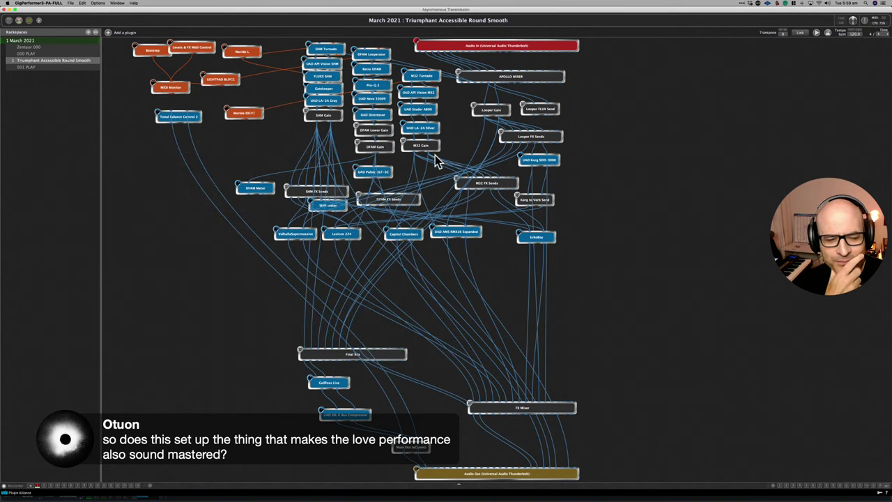
Step: Review the M32 chain's UAD API Vision, UAD Studer A800 and UAD LA-2A Silver plugins in turn, closing each one
double_click(422, 95)
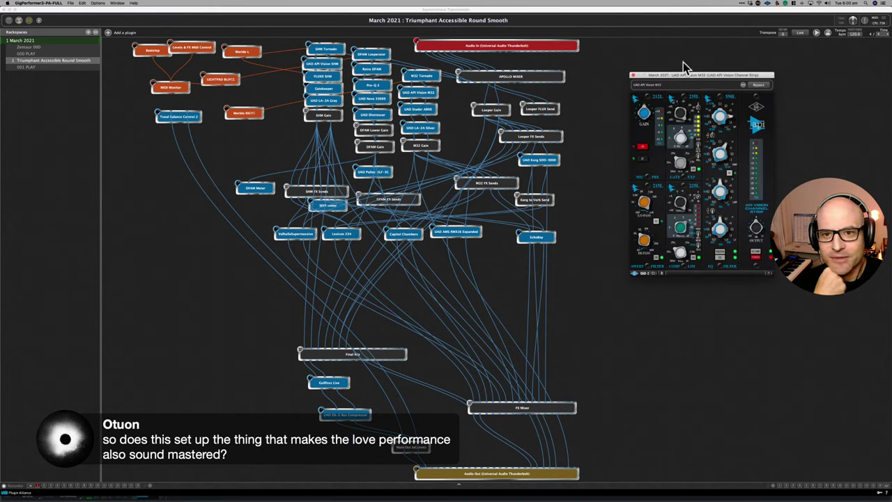
drag(693, 82, 216, 109)
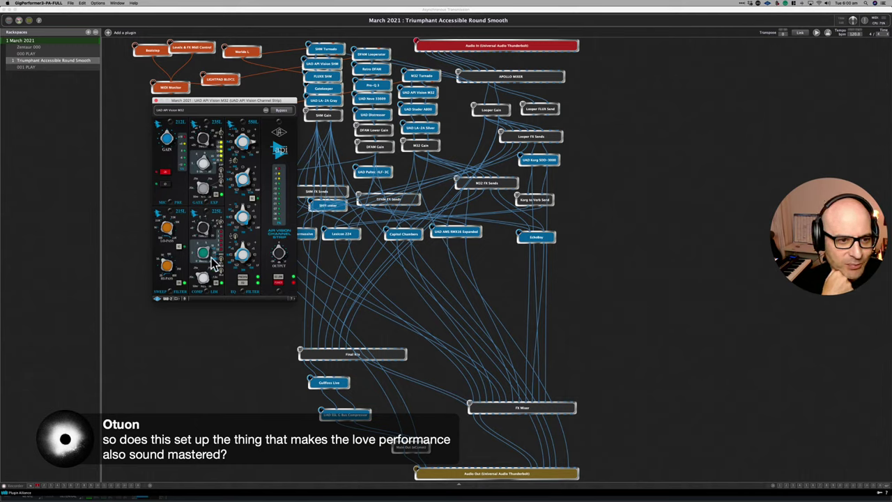
click(156, 100)
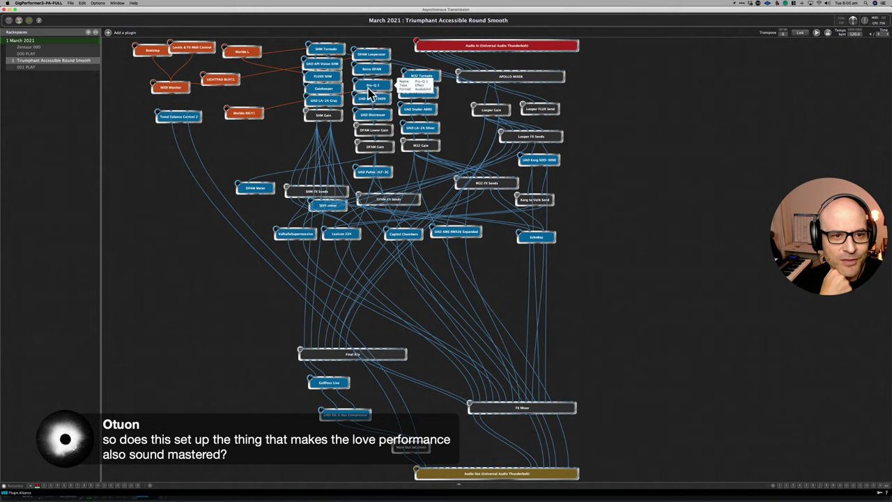
double_click(417, 110)
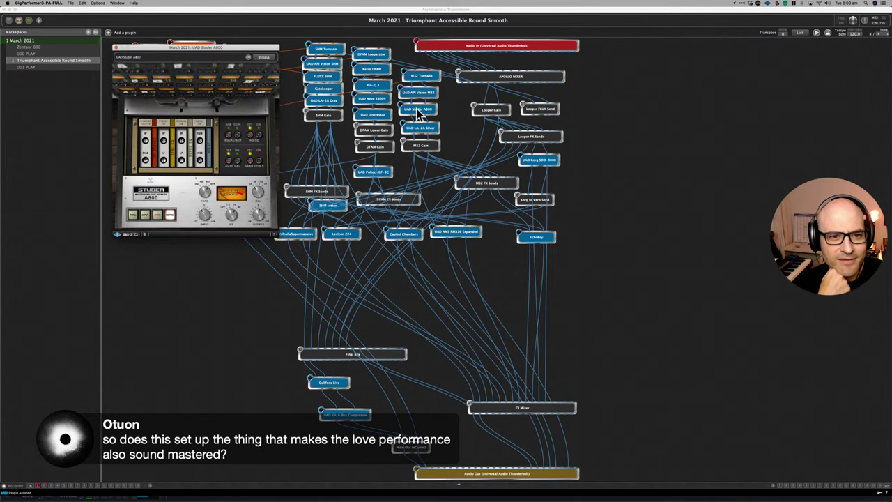
click(117, 48)
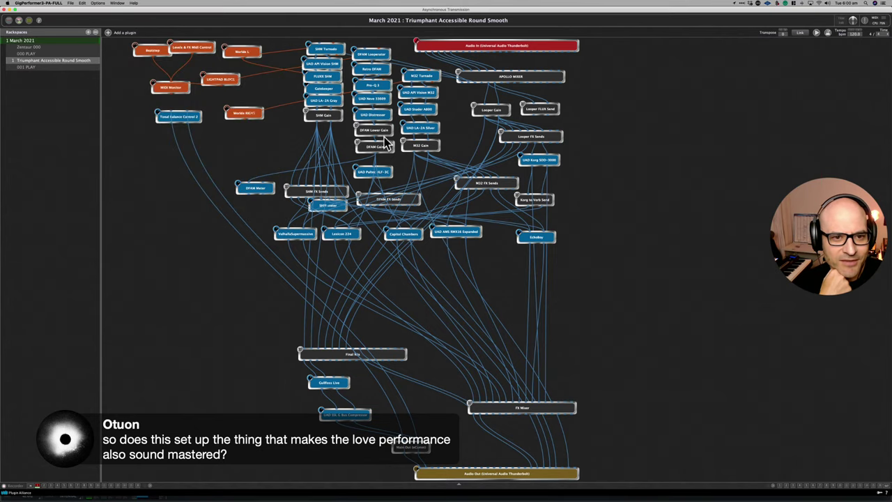
double_click(418, 130)
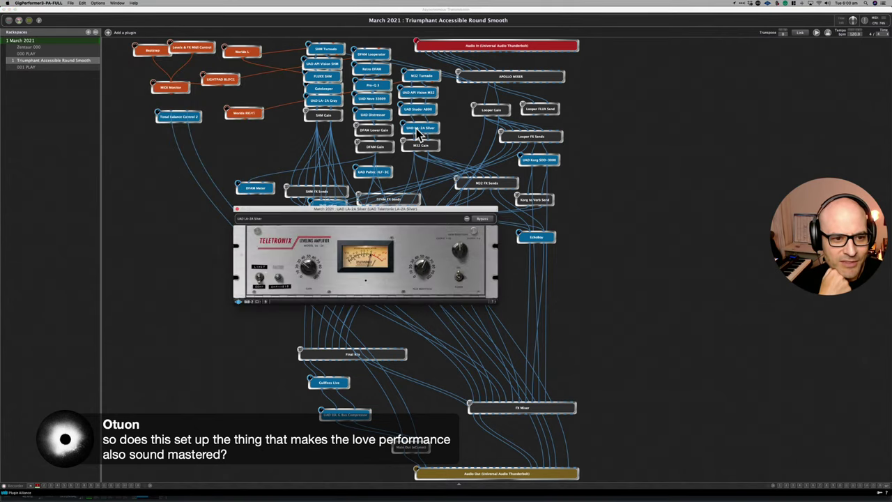
click(237, 209)
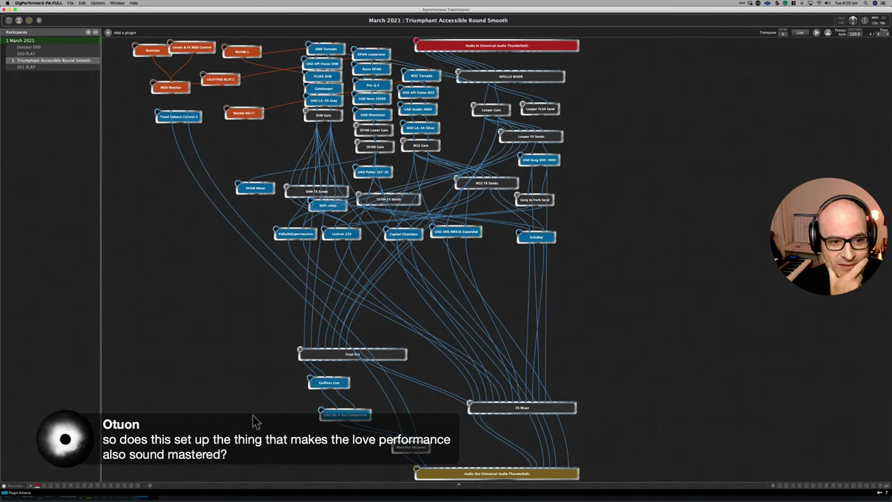
Step: Examine the UAD SSL G Bus Compressor beneath Gullfoss Live and close its window
double_click(352, 416)
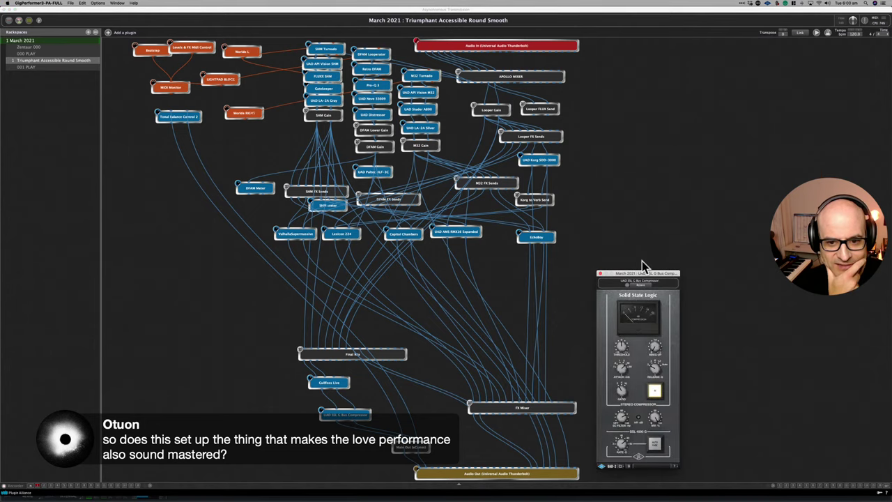
drag(636, 278, 263, 191)
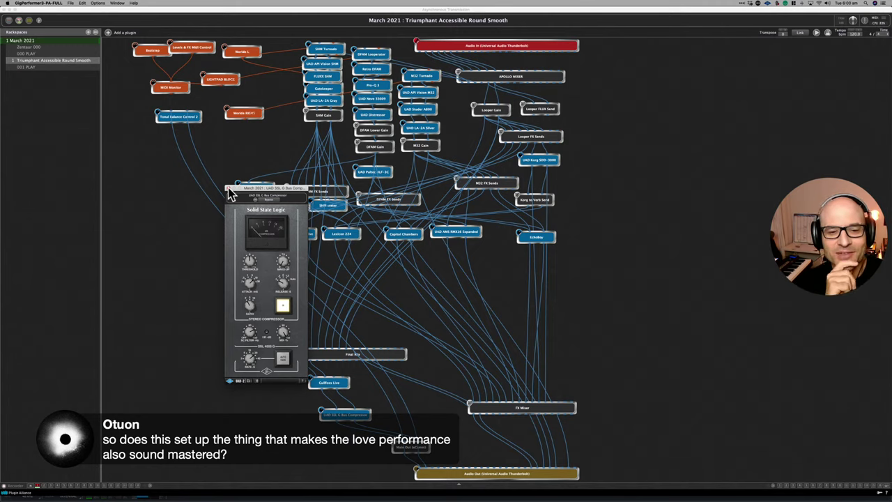
click(228, 189)
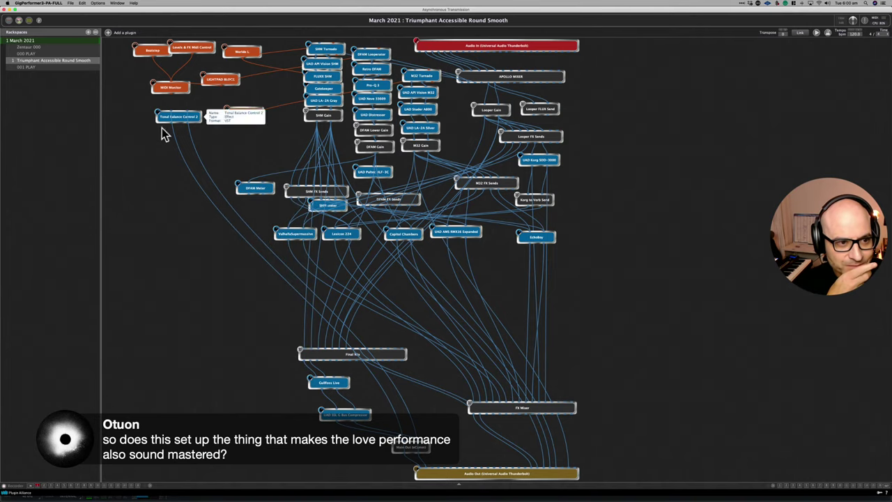
Step: Open Tonal Balance Control 2 and relocate its block beside Main Out, just above Audio Out
double_click(179, 117)
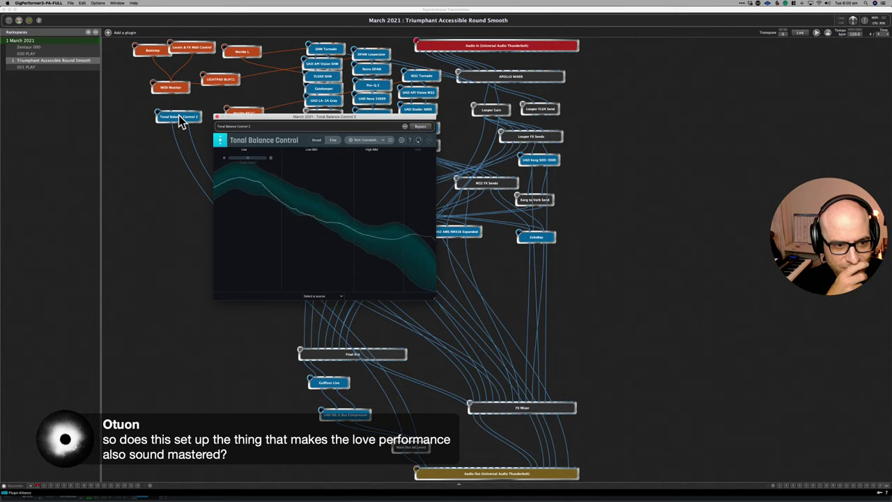
drag(290, 124, 352, 120)
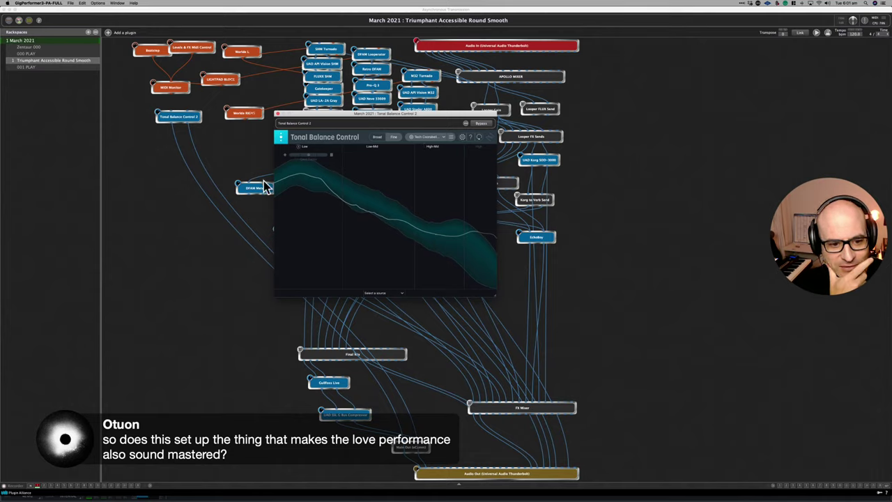
drag(178, 117, 180, 126)
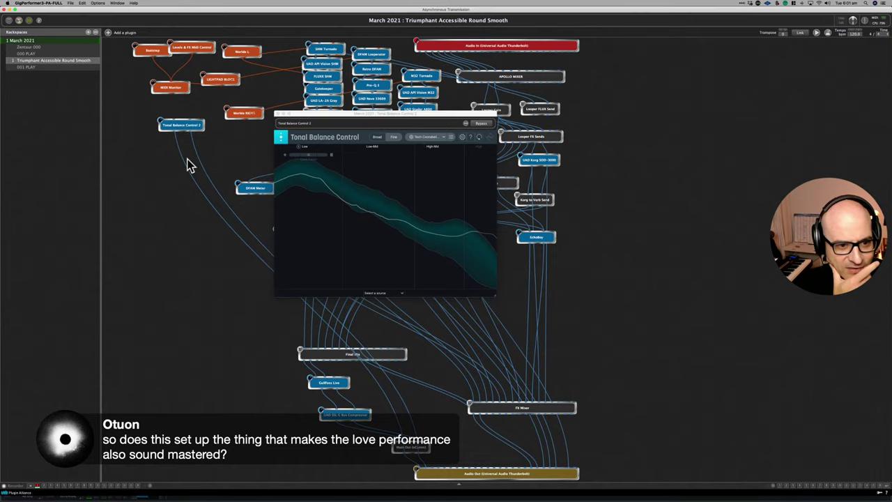
drag(182, 298, 472, 455)
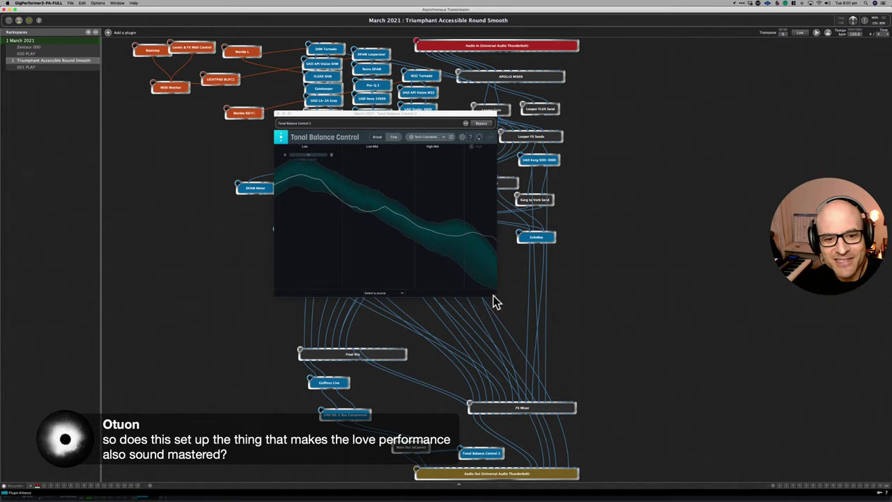
Step: Resize and reposition the Tonal Balance Control 2 window to examine the mix's frequency curve against the target, and close it
drag(494, 295, 655, 393)
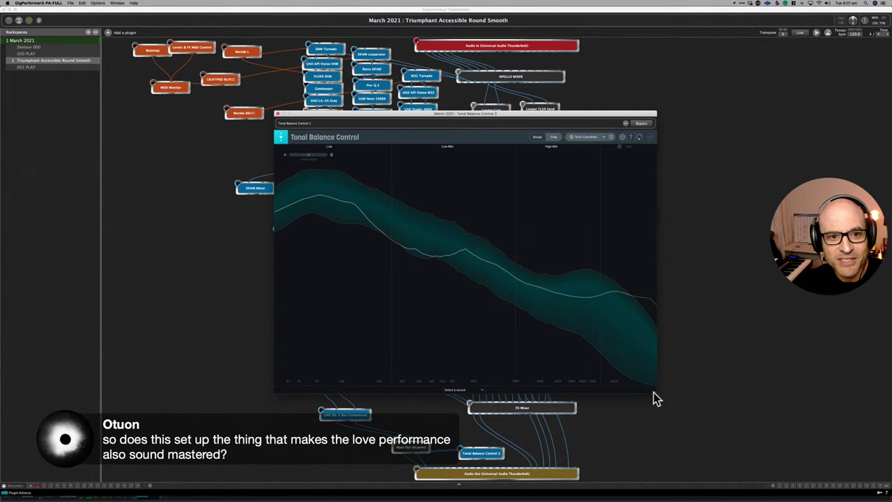
drag(407, 117, 233, 48)
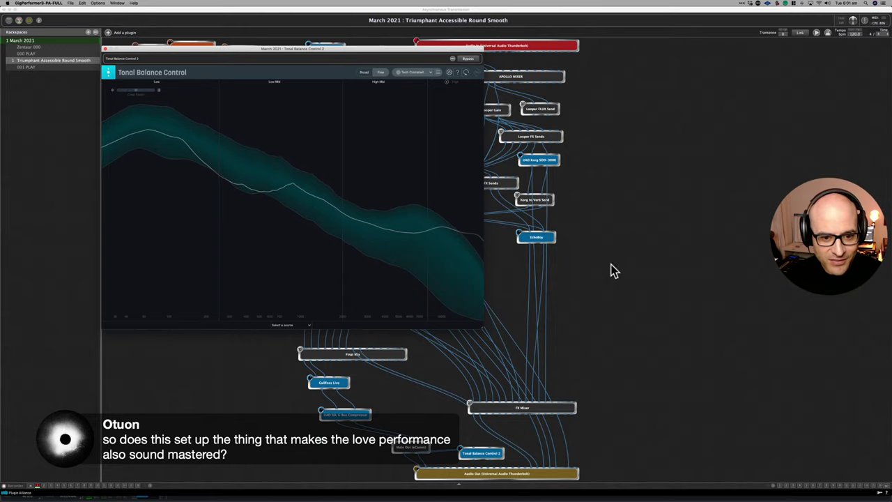
drag(482, 326, 382, 241)
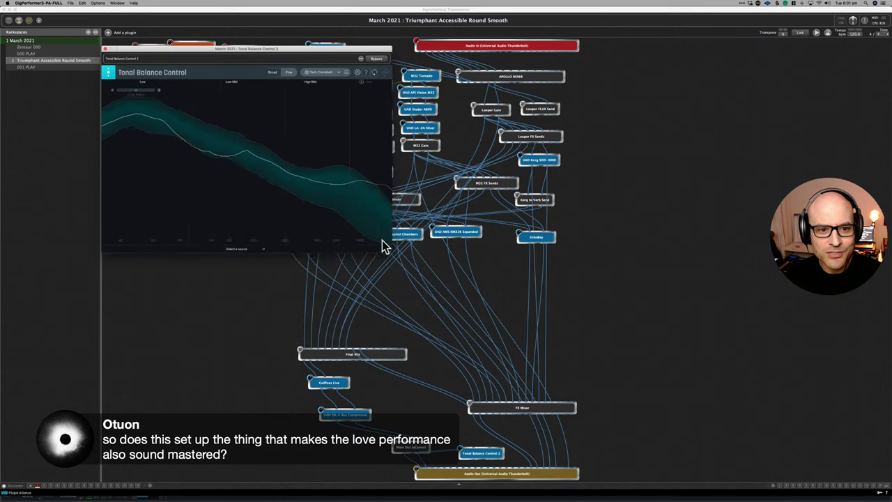
drag(235, 51, 359, 119)
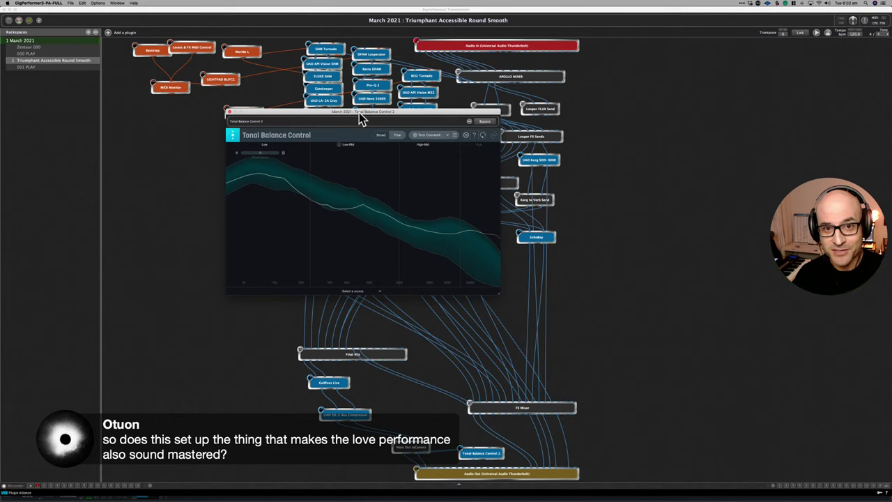
click(228, 114)
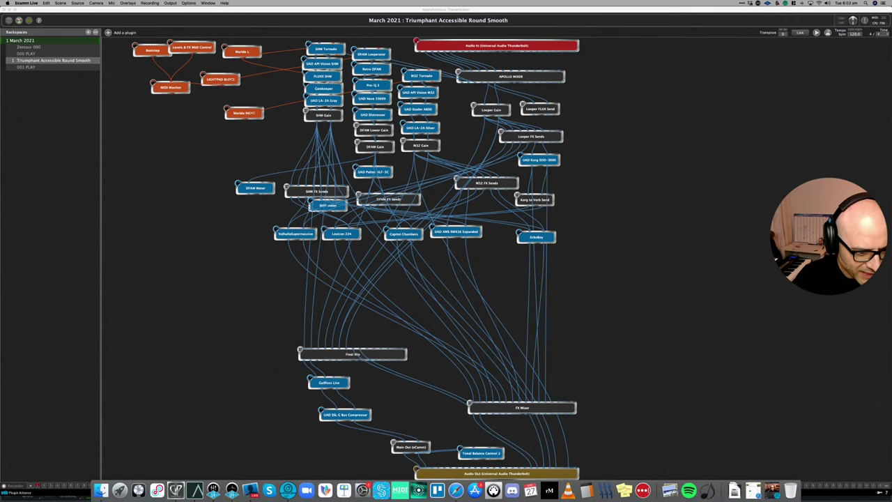
Step: Switch to LUNA and restore the session's START bookmark, discarding the changes made to the Initial Version
click(177, 490)
mouse_move(212, 495)
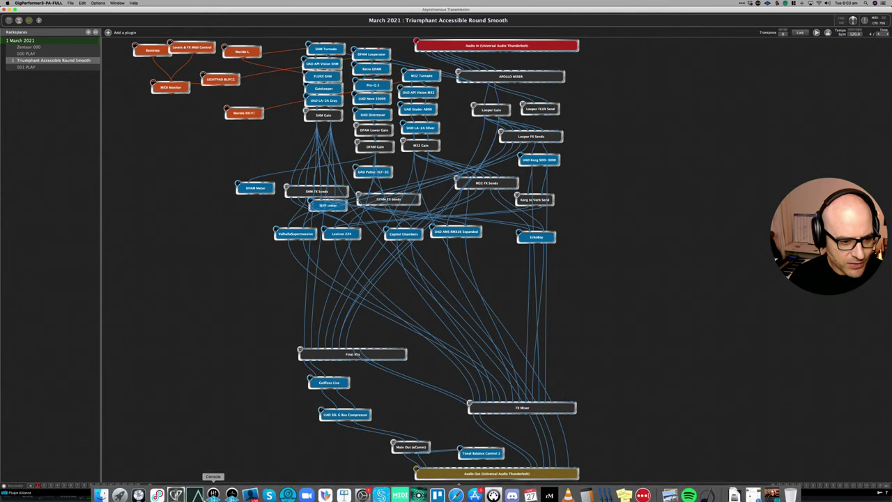
click(196, 492)
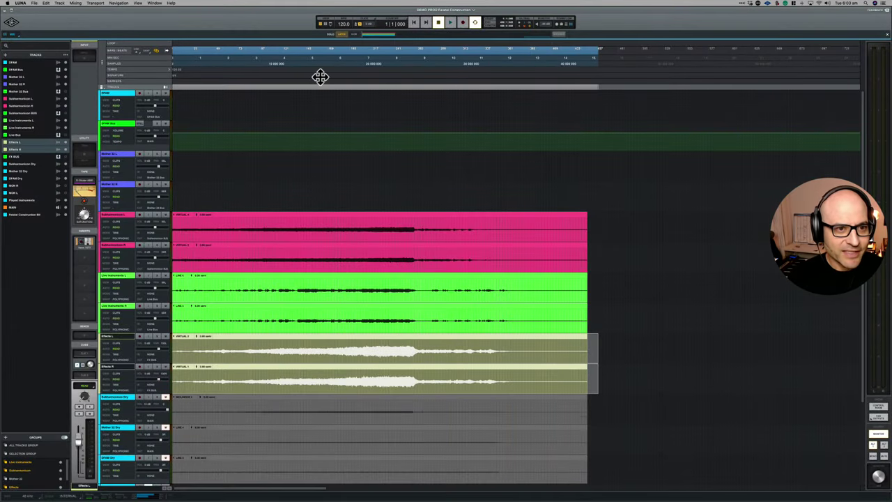
scroll(278, 173, down, 3)
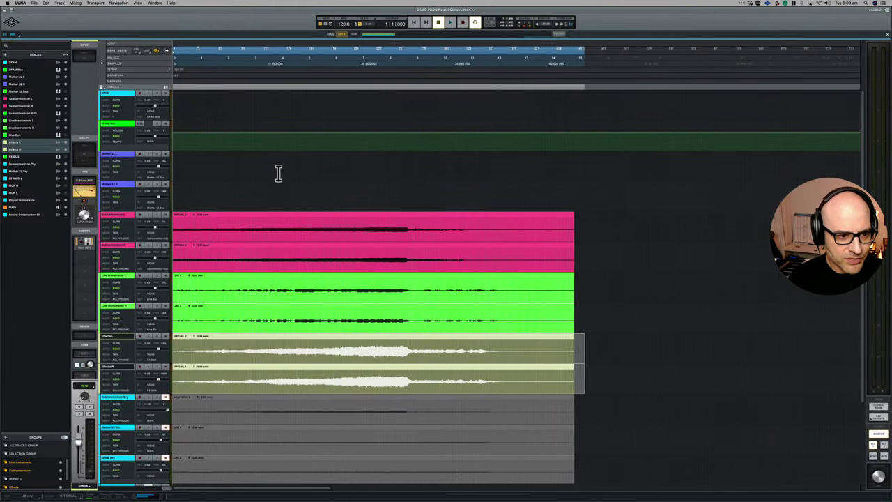
click(35, 3)
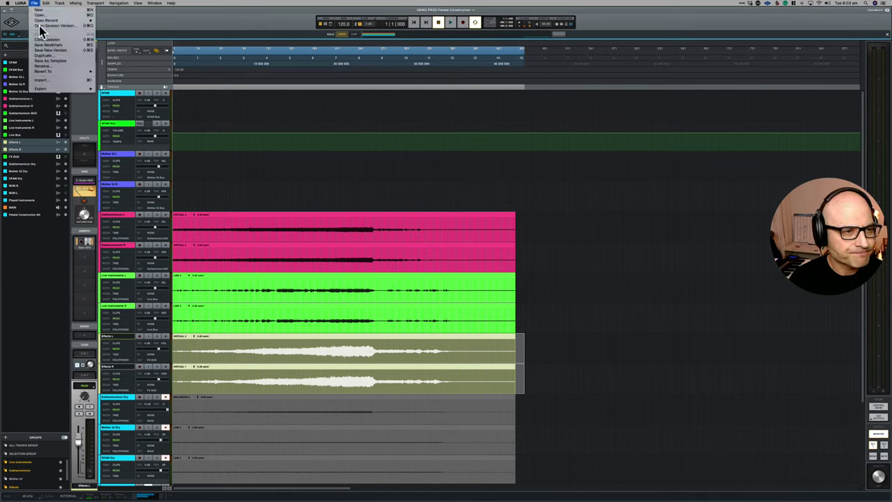
click(39, 25)
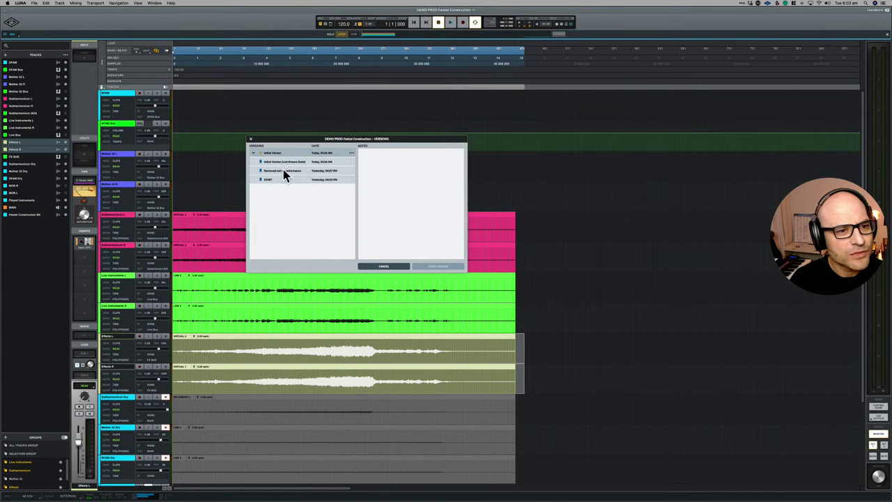
click(282, 181)
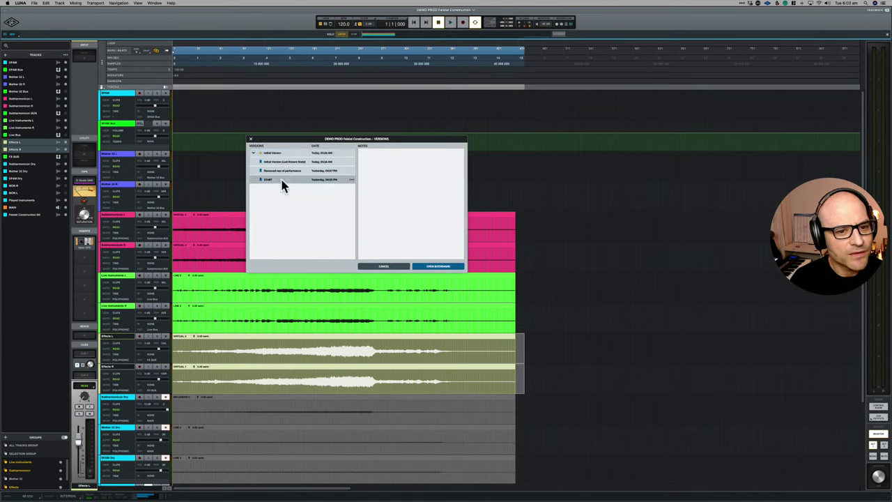
click(429, 267)
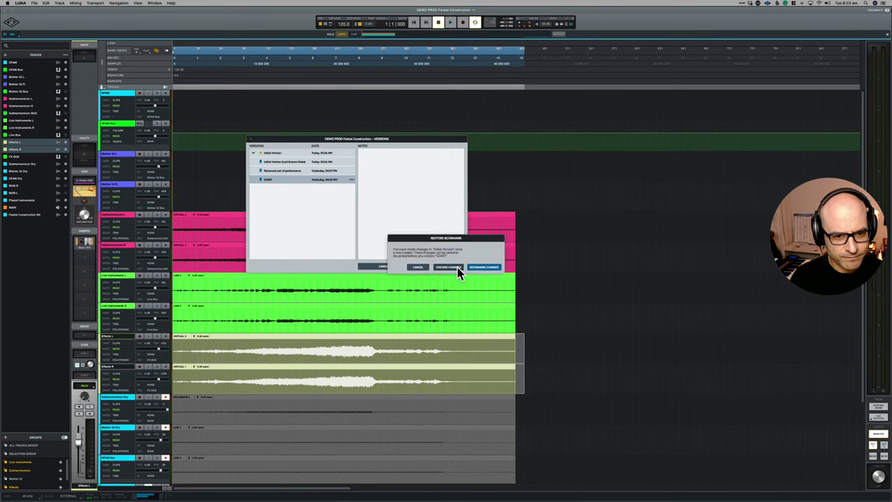
click(454, 266)
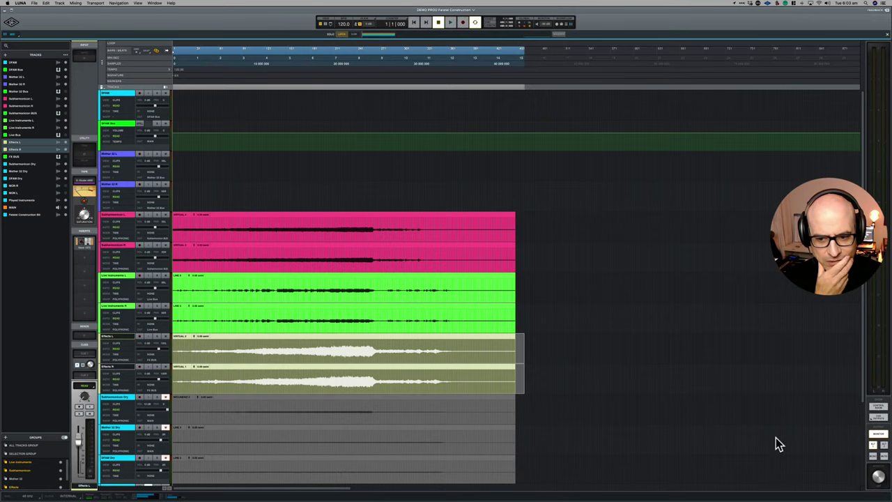
Step: Select the Subharmonicon, Mother 32 and DFAM dry clips and play the soloed dry tracks from about bar 137
key(alt+f)
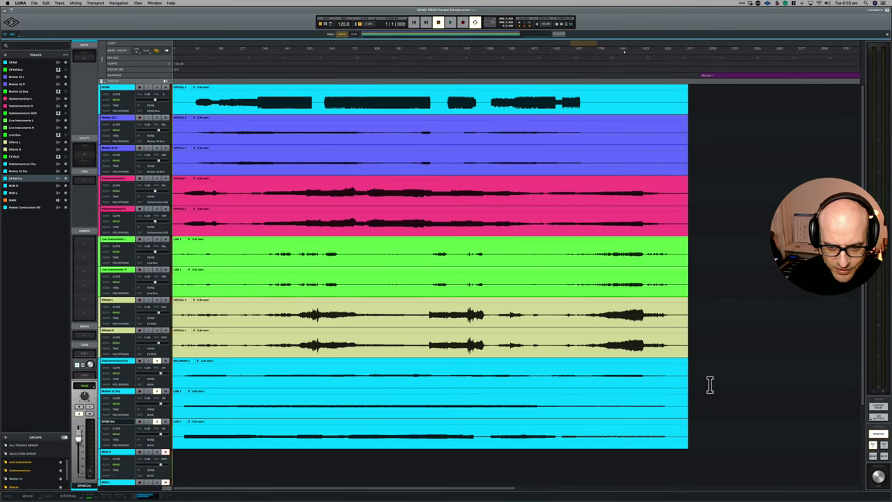
drag(709, 380, 536, 411)
drag(270, 432, 150, 447)
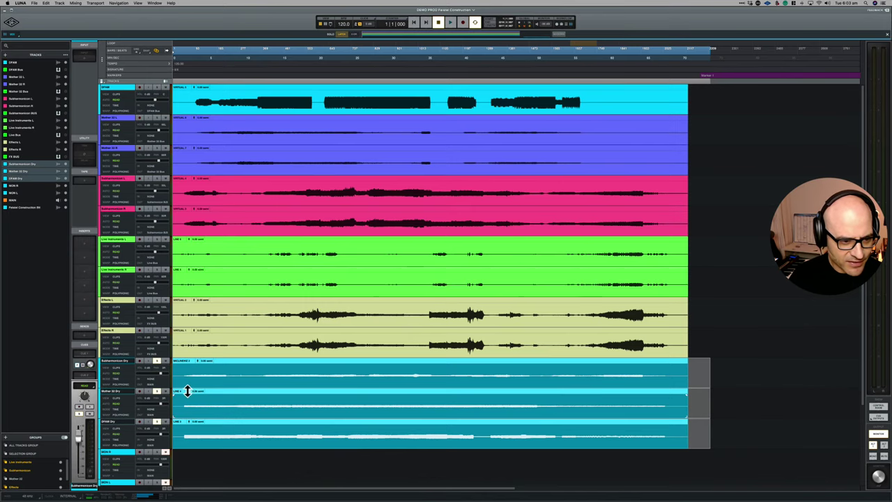
click(157, 361)
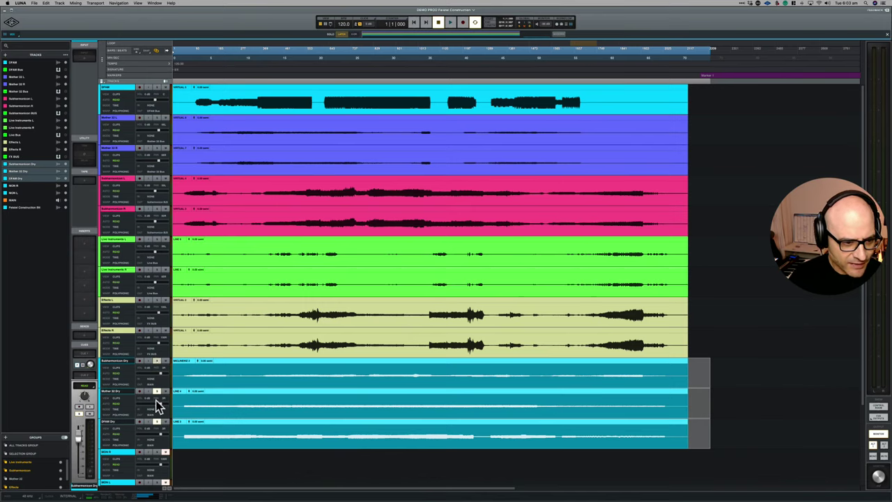
click(206, 55)
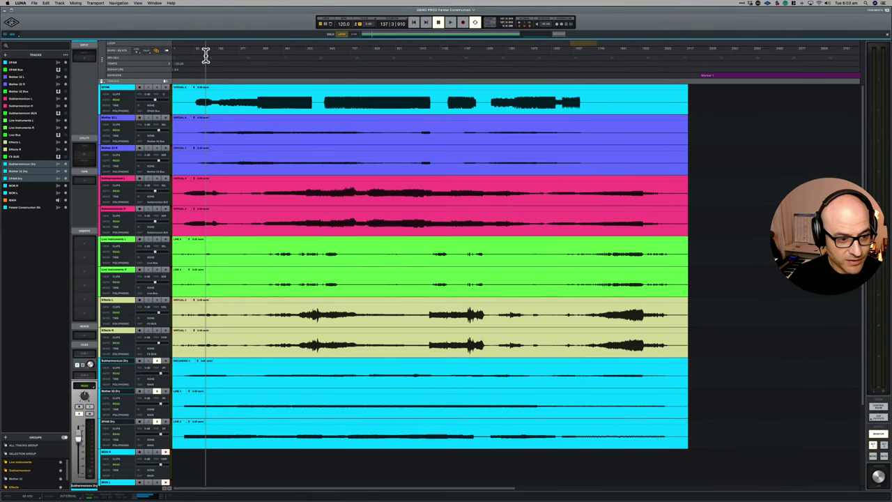
key(space)
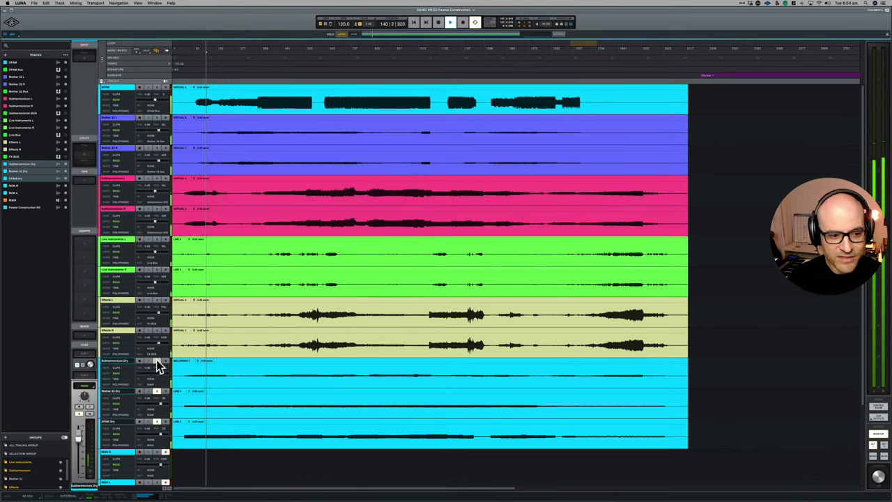
key(space)
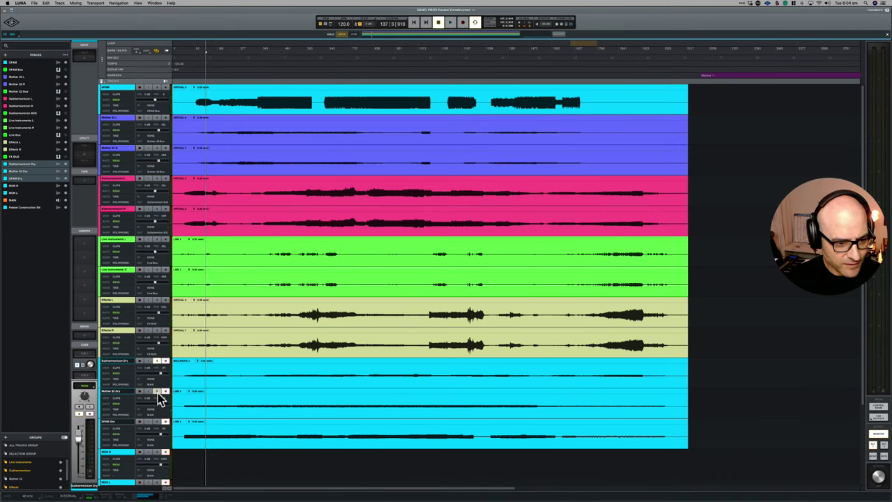
Step: Turn off solo on the three muted dry tracks and play the processed mix from the same position
click(158, 363)
key(space)
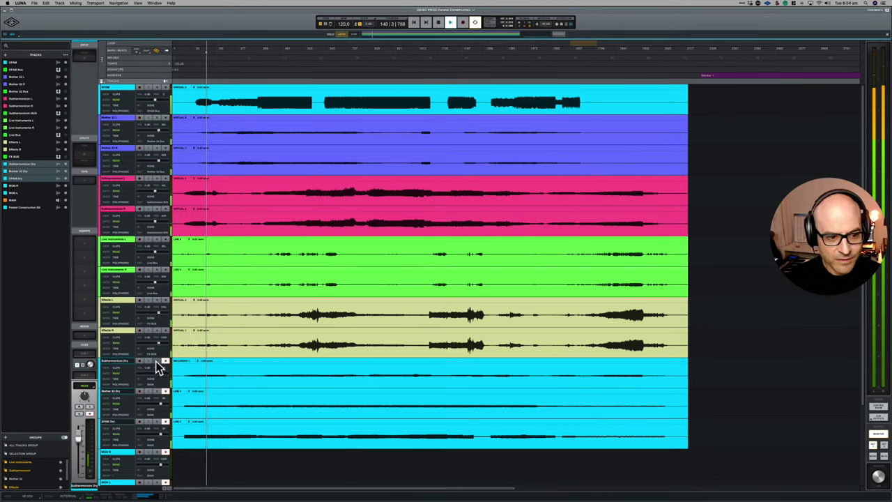
key(space)
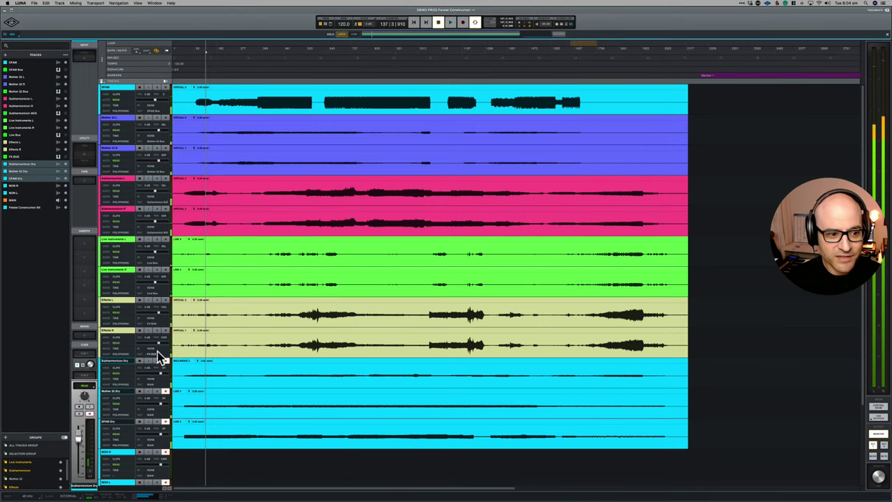
Step: Solo the Subharmonicon, Mother 32 and DFAM dry tracks and mute Live Instruments L and R
click(156, 361)
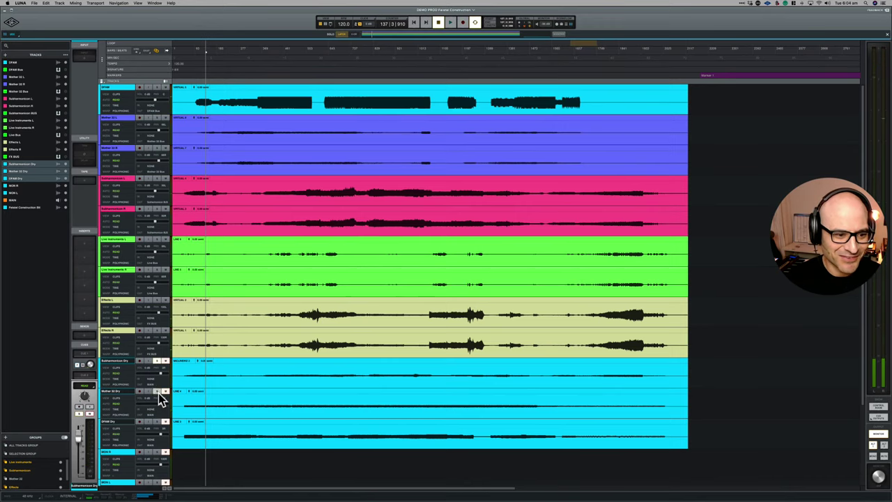
click(157, 392)
click(158, 421)
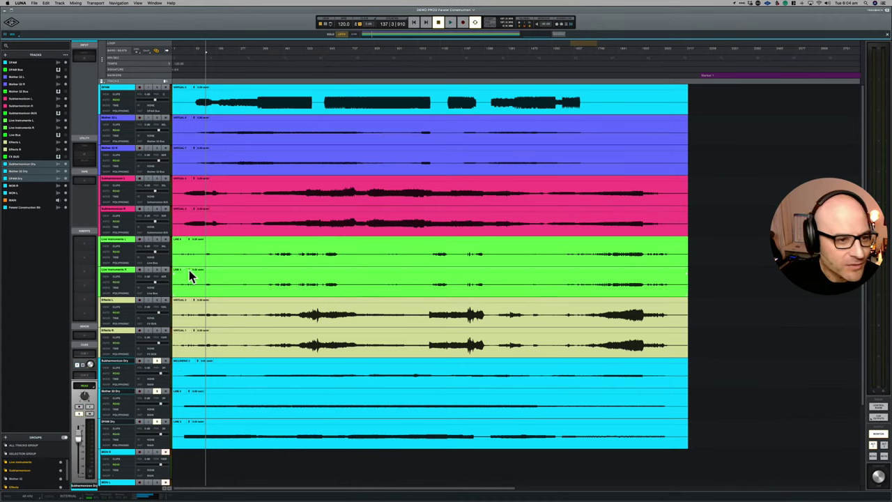
click(165, 269)
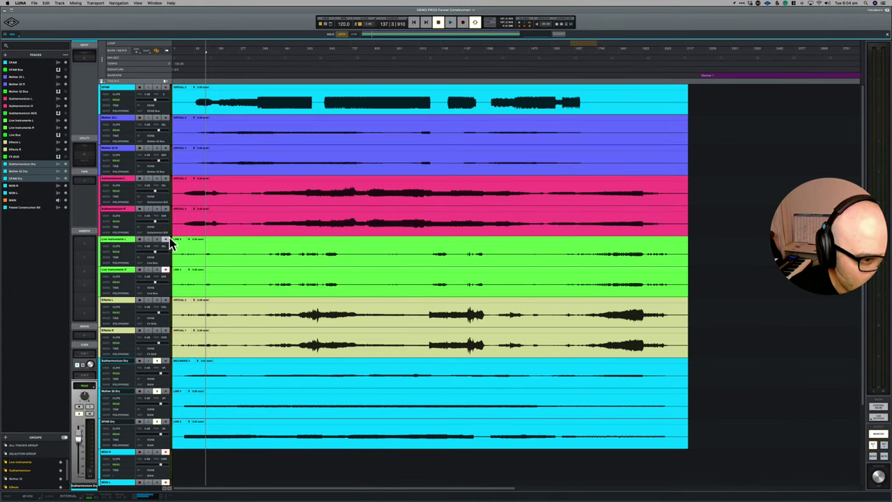
click(166, 239)
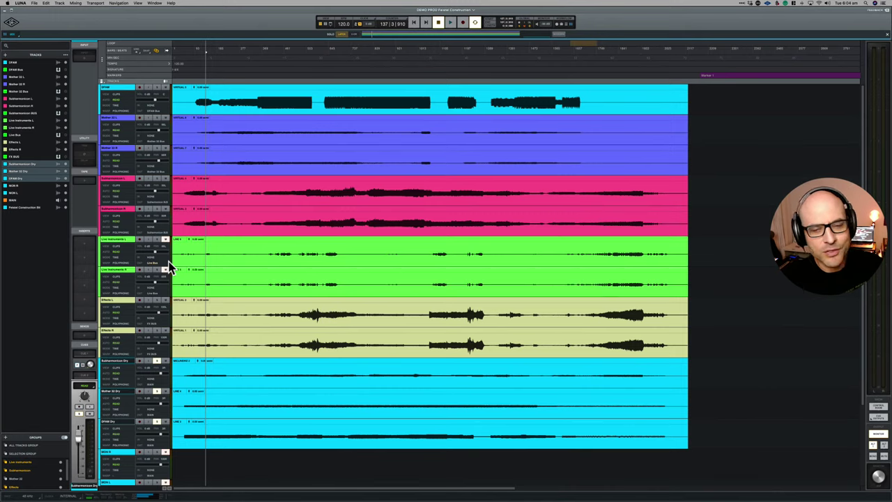
Step: Compare the soloed dry tracks with the processed mix from about bar 107, and continue the processed playback from about bar 230
click(197, 51)
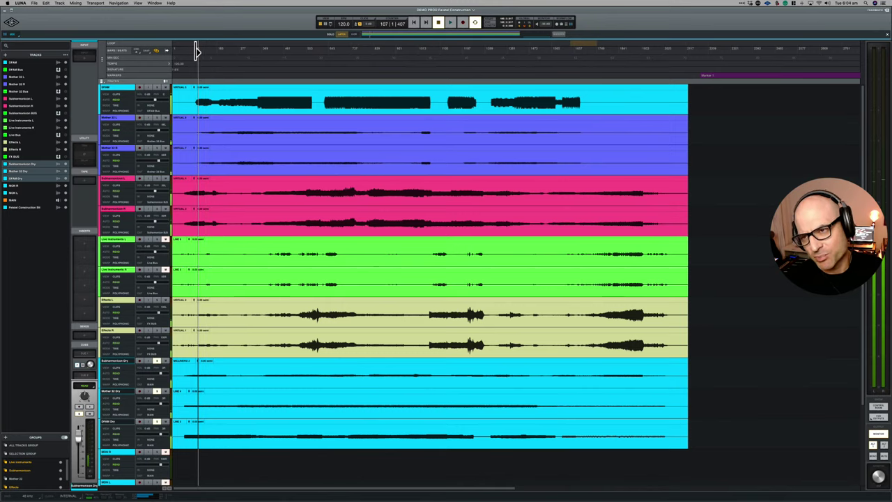
key(space)
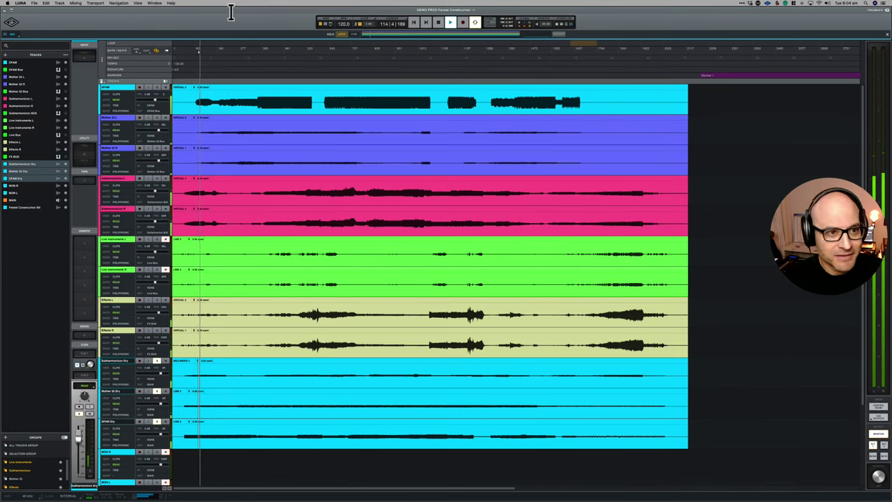
key(space)
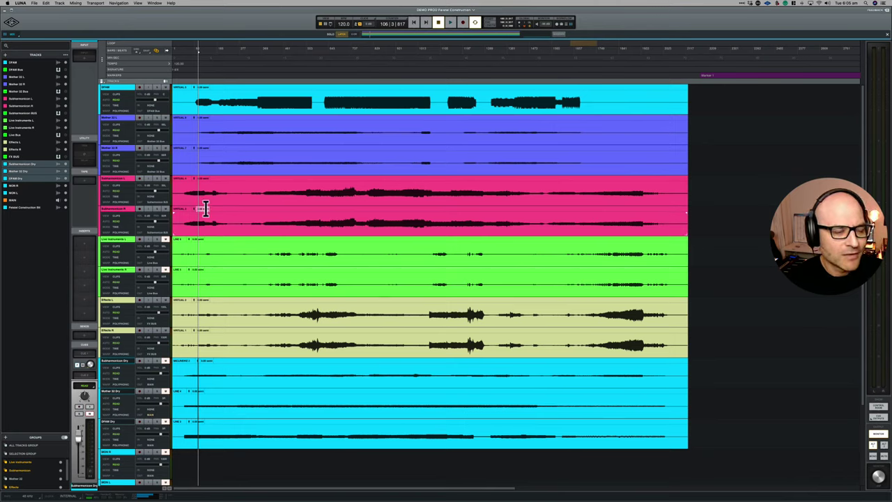
key(space)
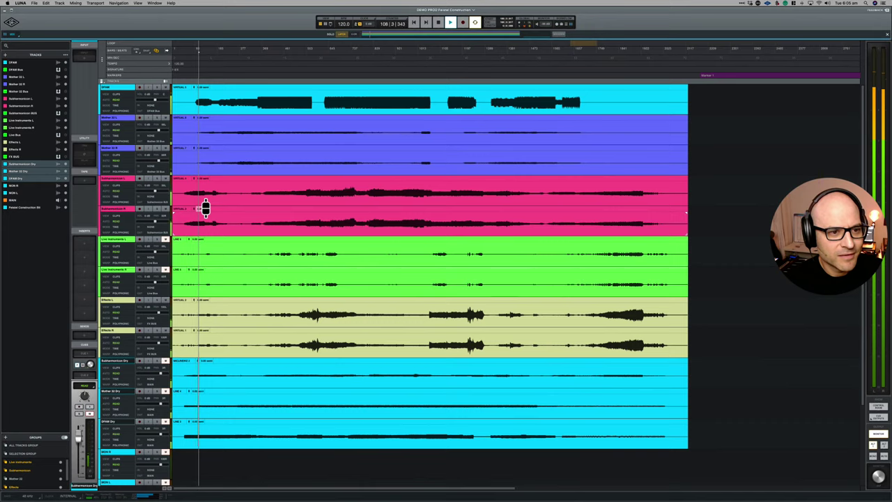
click(227, 51)
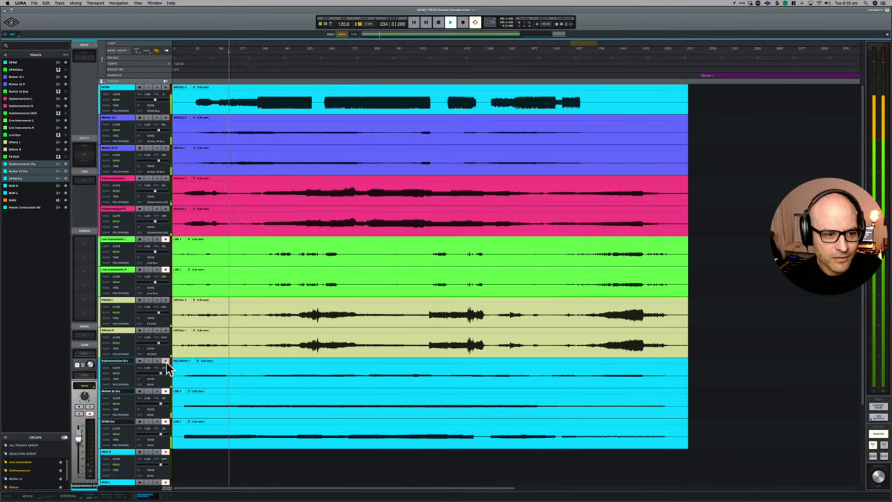
key(space)
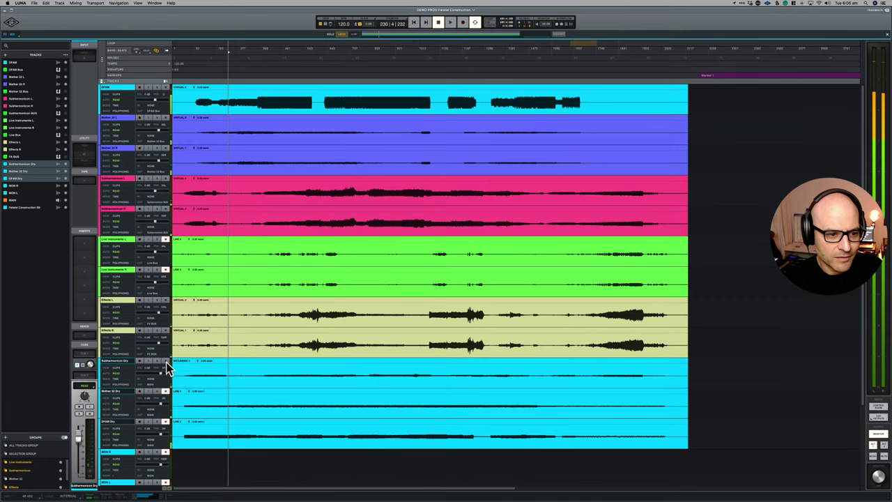
Step: Solo the DFAM, Mother 32 and Subharmonicon dry tracks and play them repeatedly from about bar 230
click(156, 420)
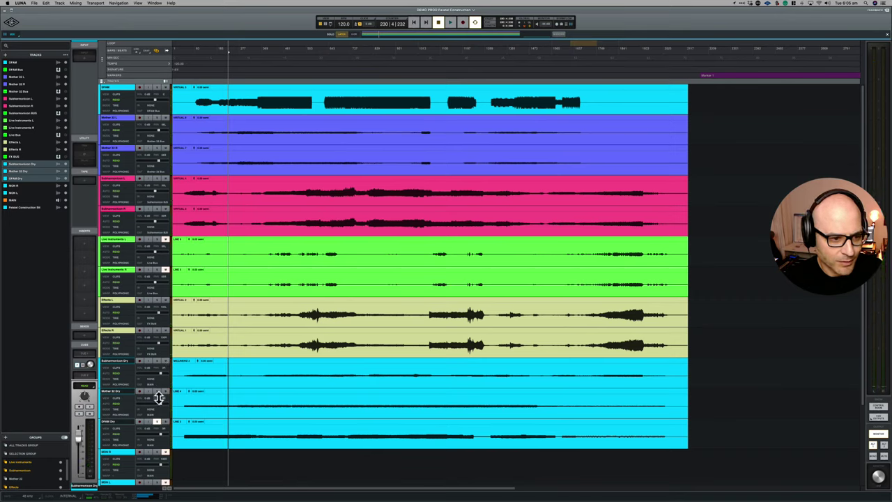
click(157, 391)
key(space)
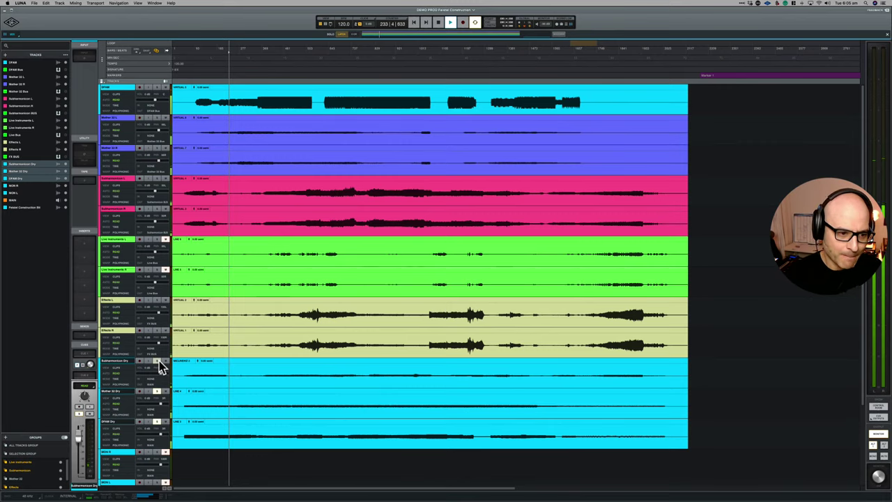
key(space)
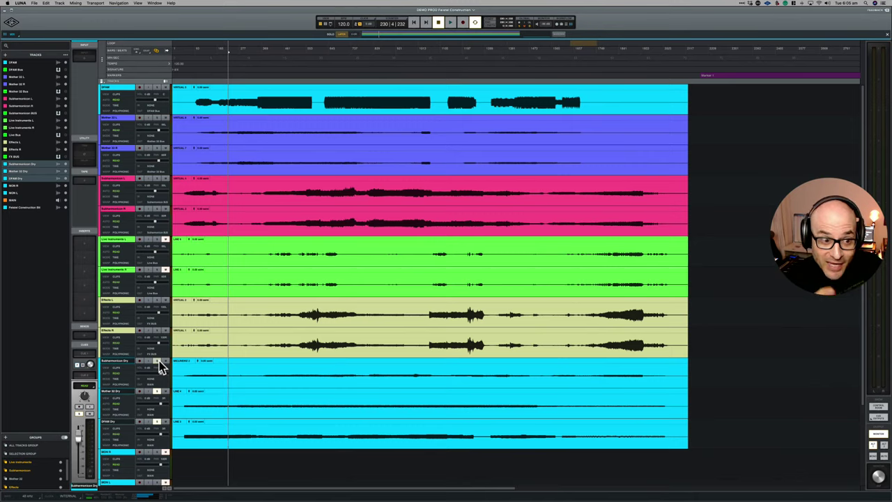
key(space)
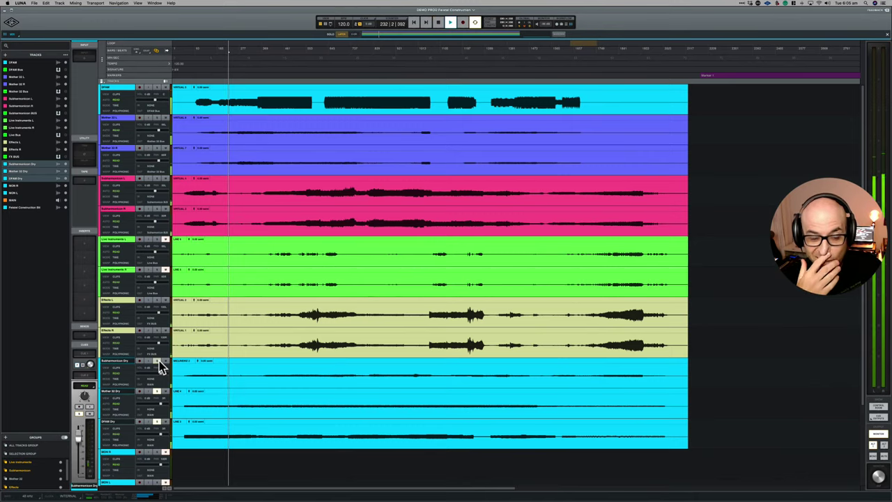
key(space)
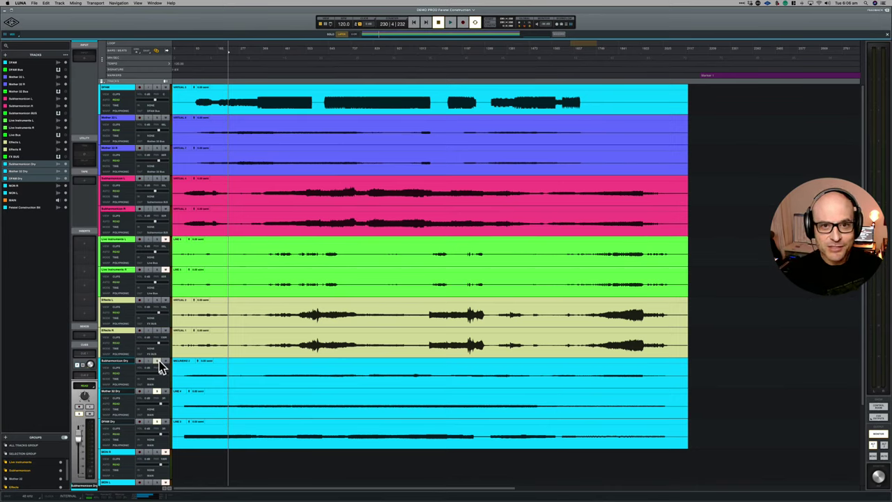
key(space)
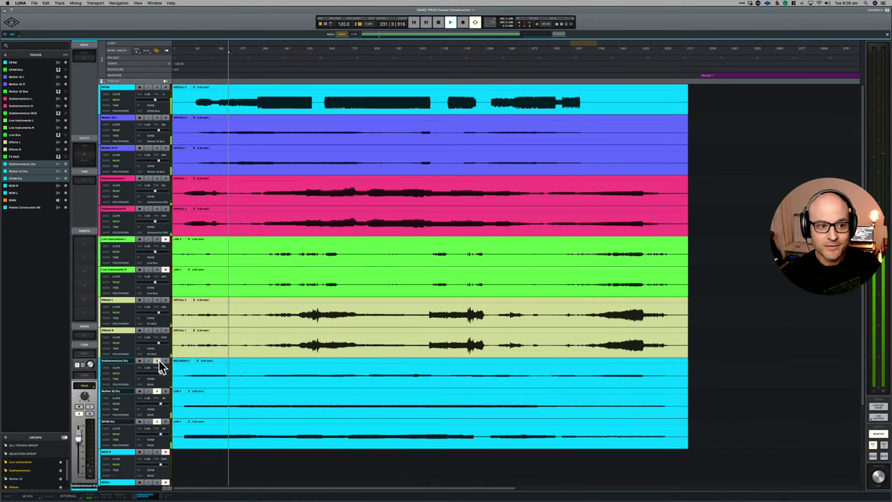
key(space)
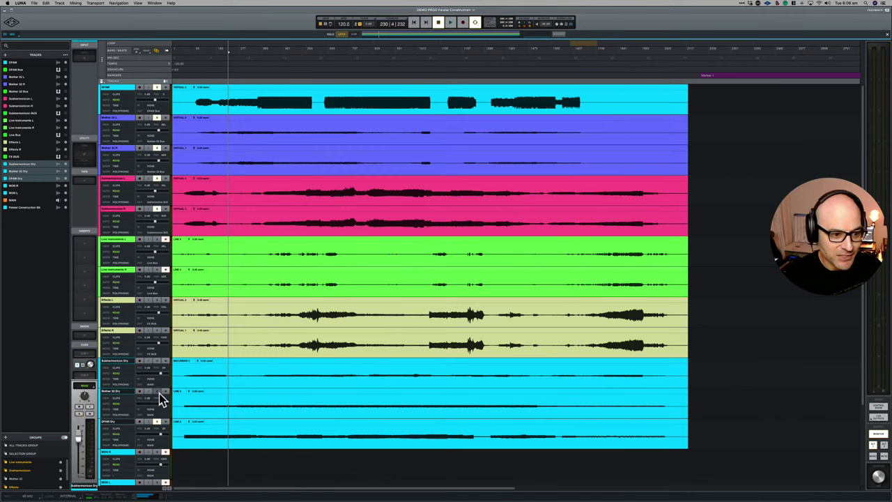
Step: Compare the processed DFAM, Mother 32 and Subharmonicon tracks with their soloed dry versions by playing each set from bar 230
key(space)
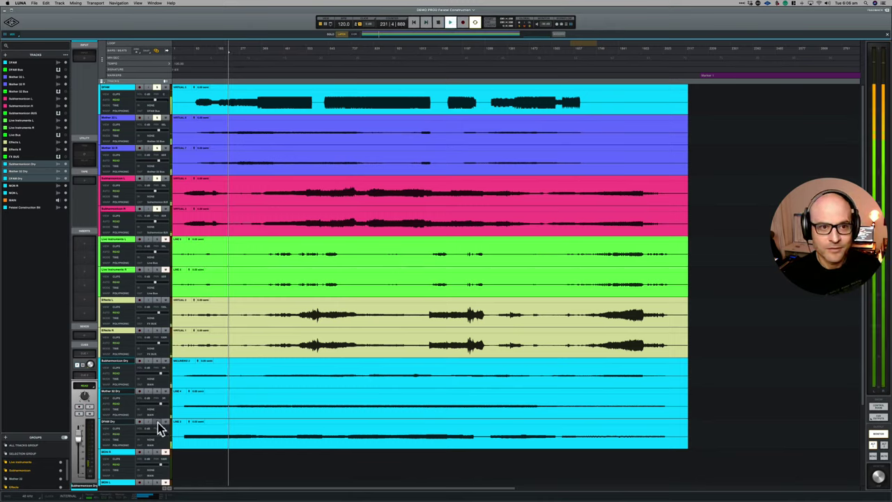
key(space)
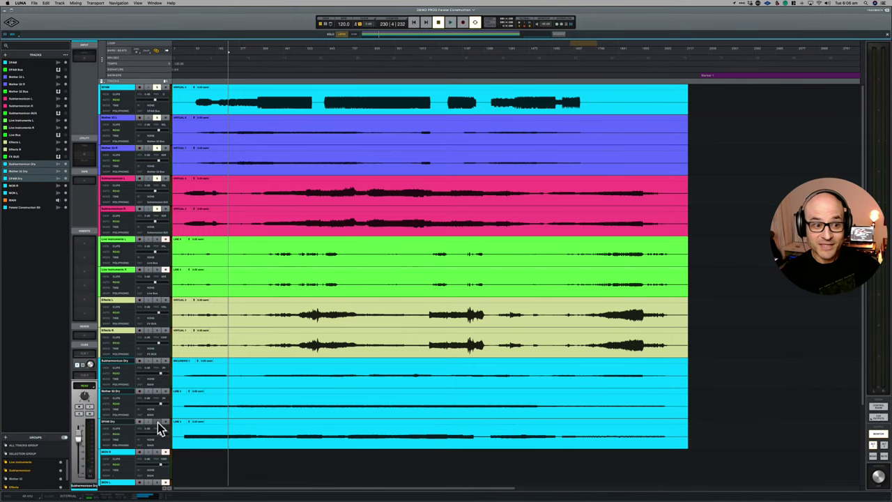
key(space)
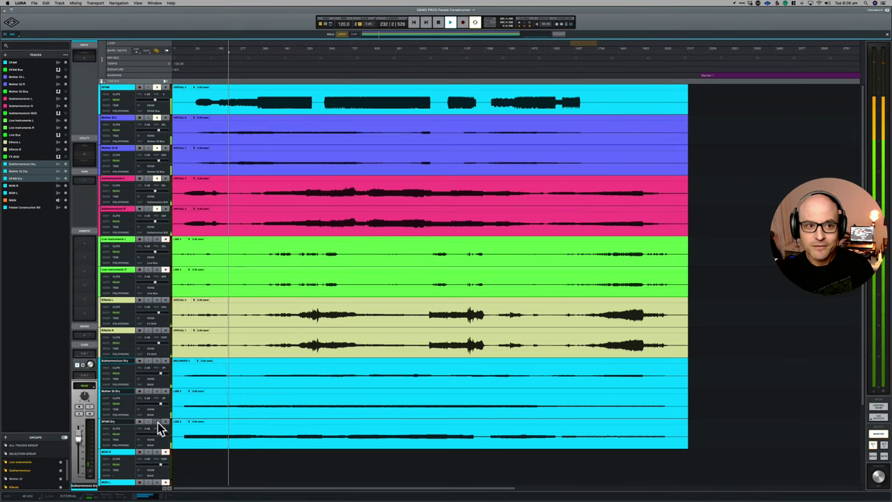
key(space)
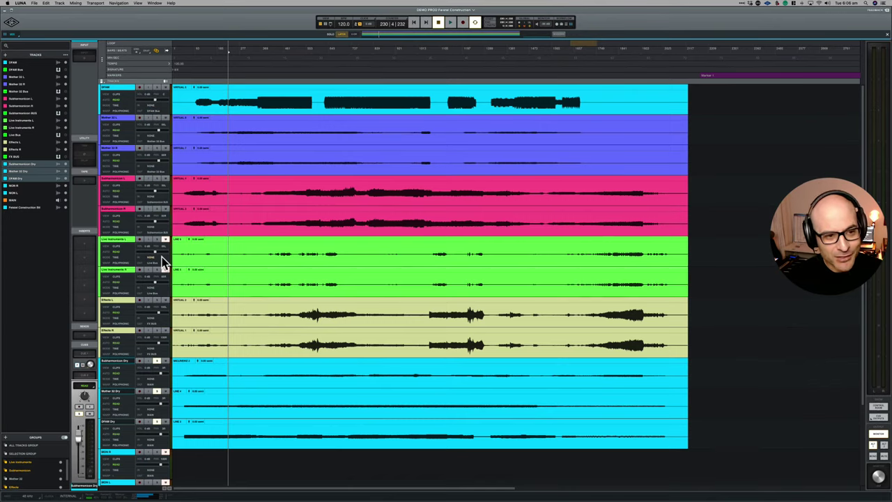
key(space)
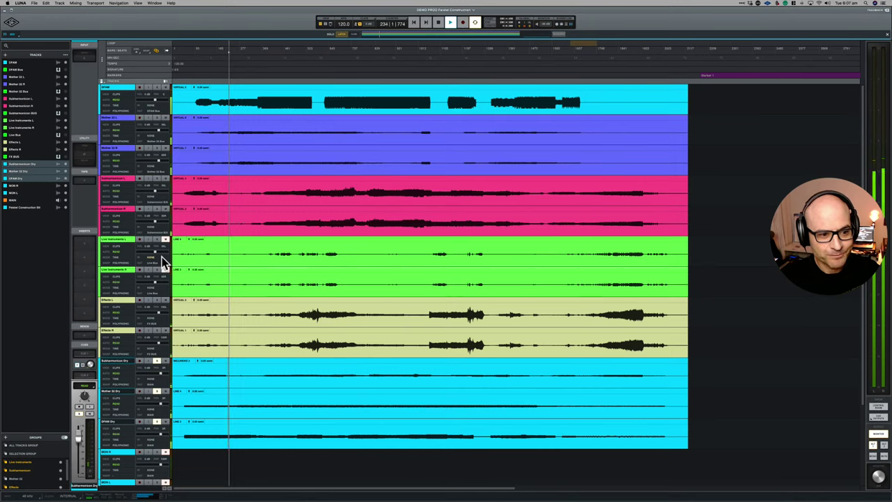
key(space)
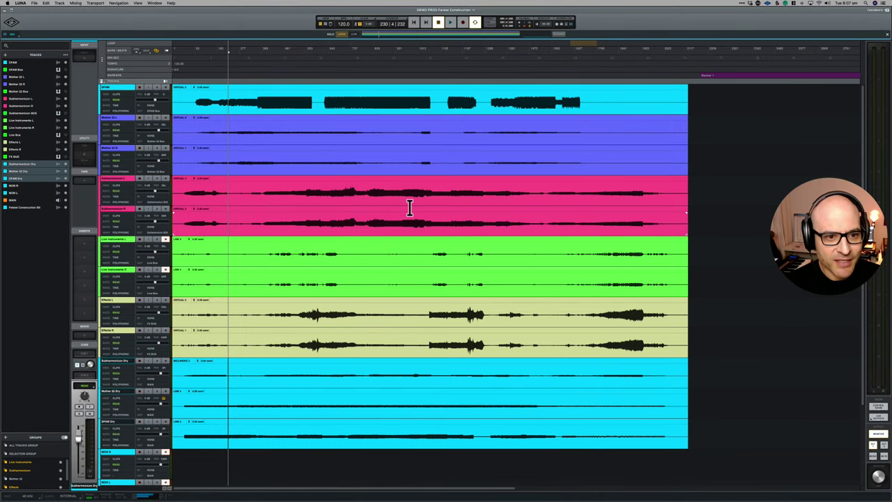
Step: Play the mix without solos from about bar 1681, where the DFAM part ends
scroll(409, 208, down, 5)
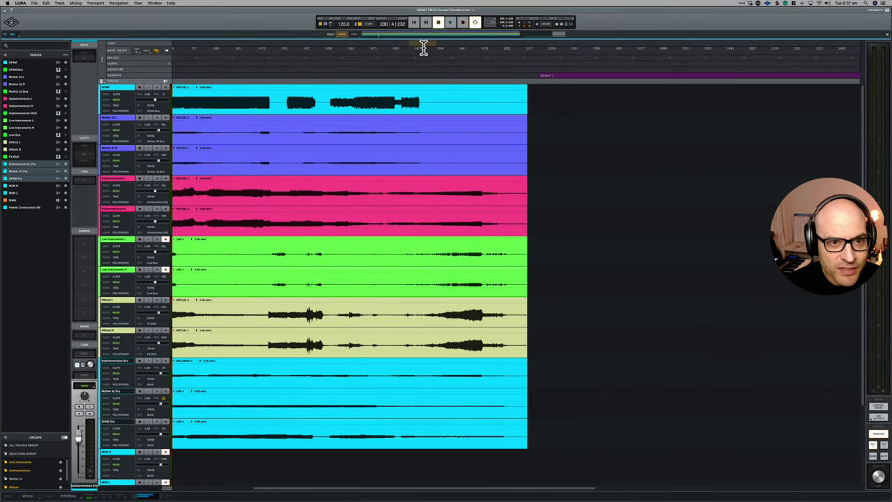
drag(417, 51, 419, 49)
key(space)
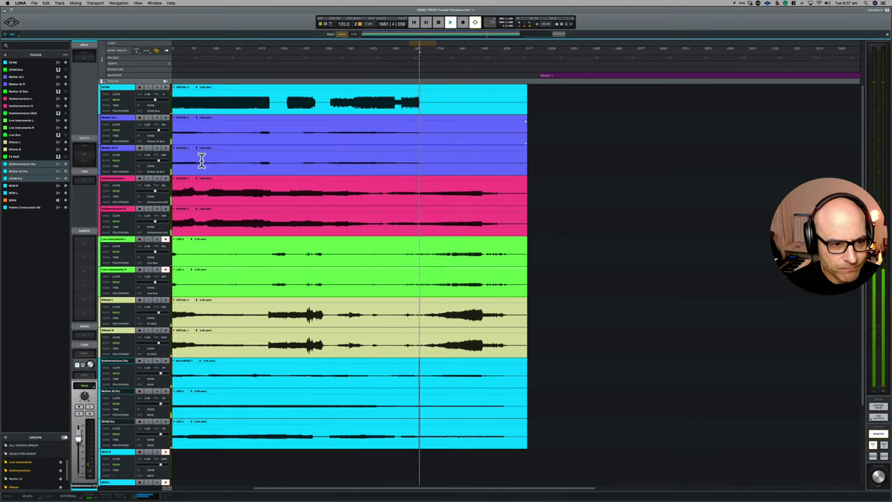
key(space)
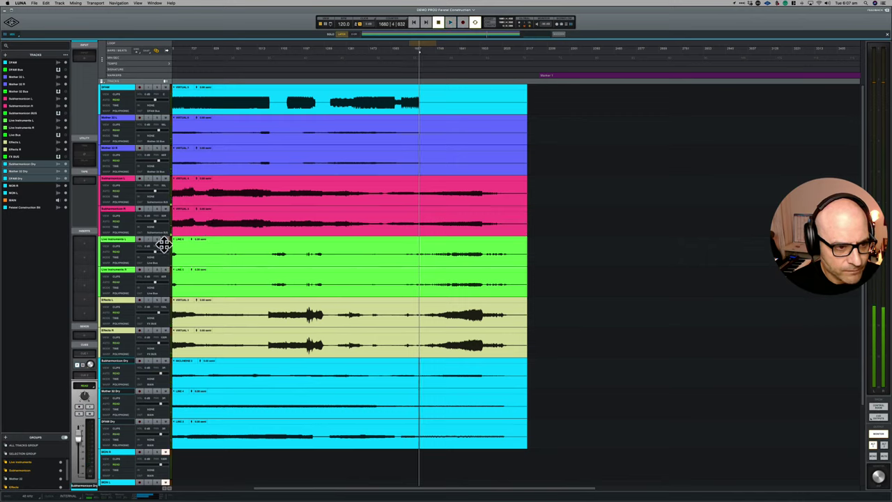
Step: Mute the Subharmonicon, Mother 32 and DFAM dry tracks and resume playback of the processed mix from about bar 1680
click(165, 360)
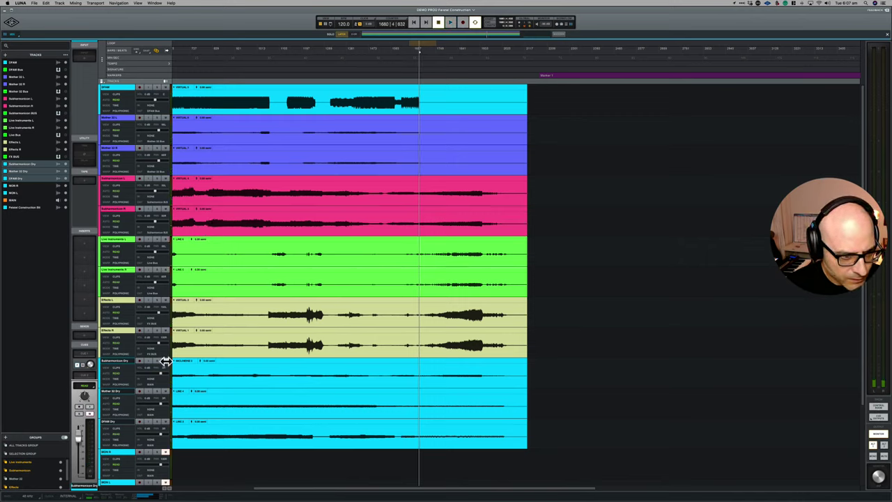
click(165, 390)
click(165, 421)
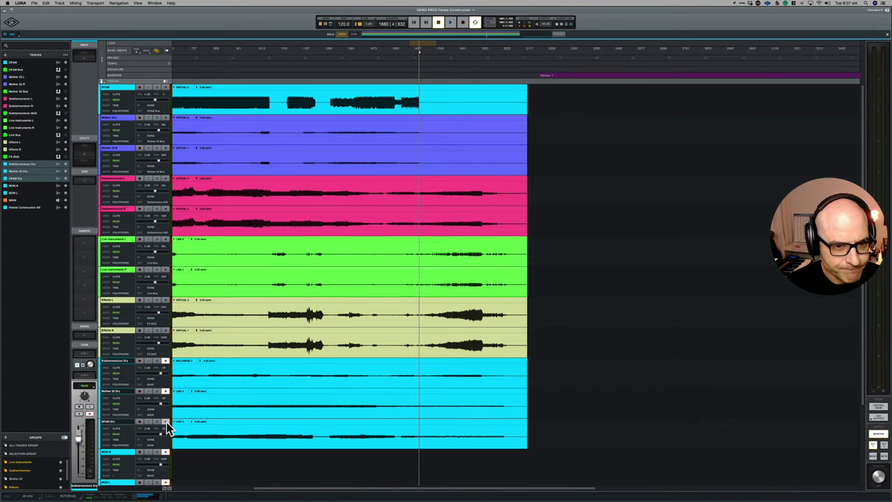
key(space)
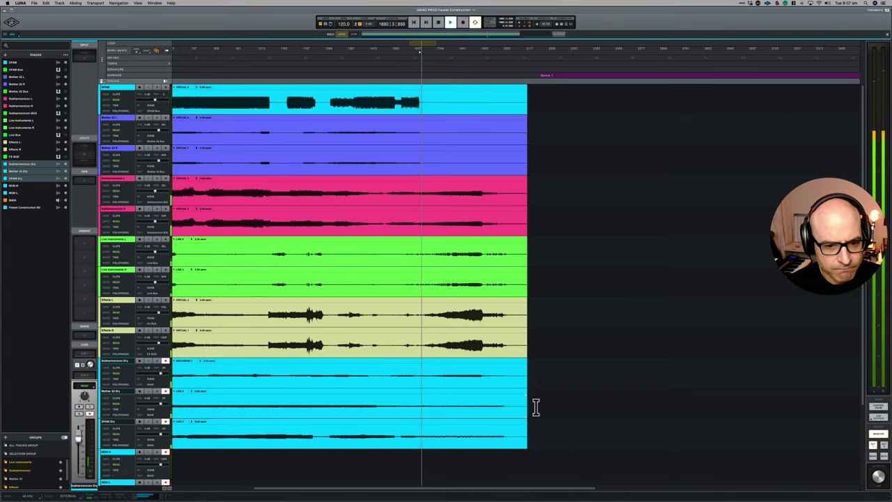
drag(537, 446, 100, 388)
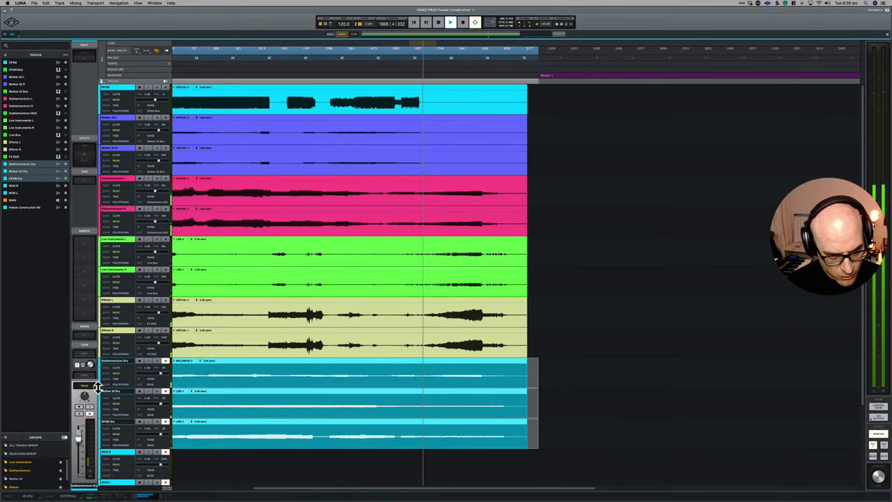
right_click(248, 363)
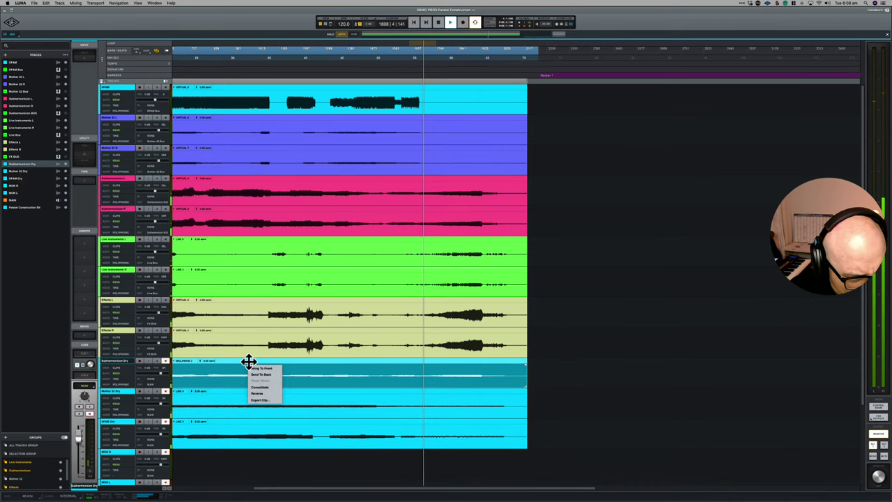
click(249, 360)
right_click(248, 359)
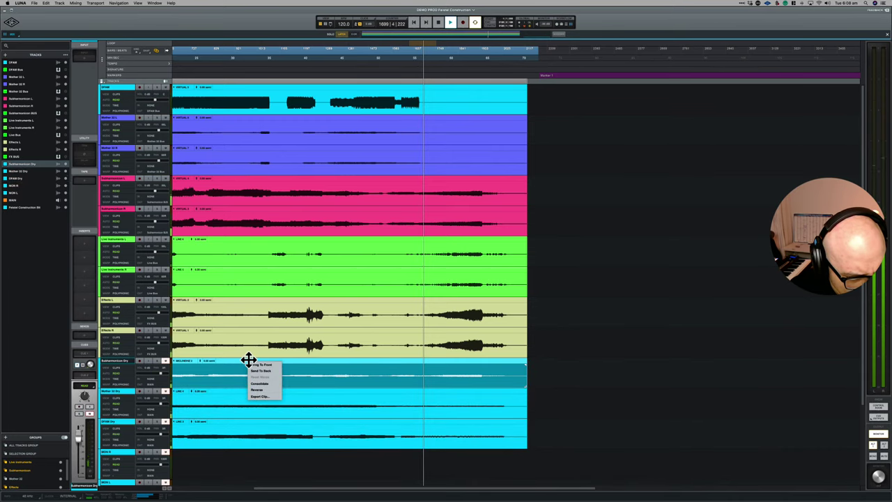
click(248, 359)
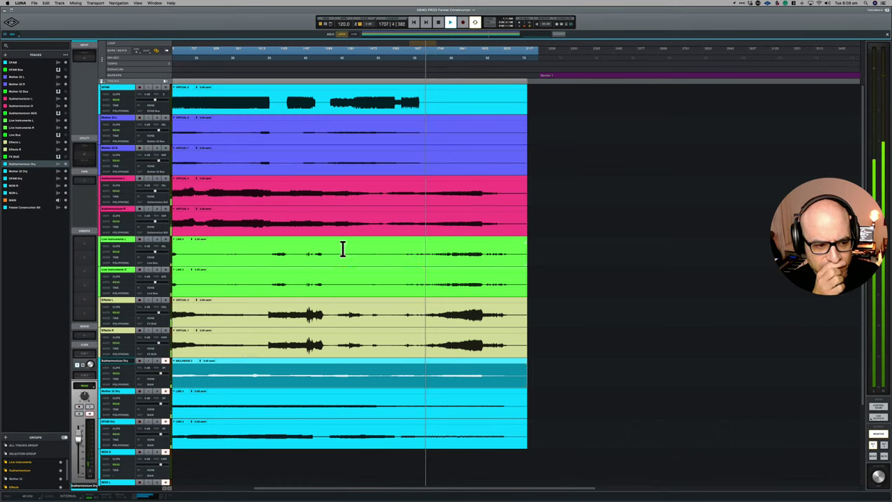
scroll(226, 428, down, 3)
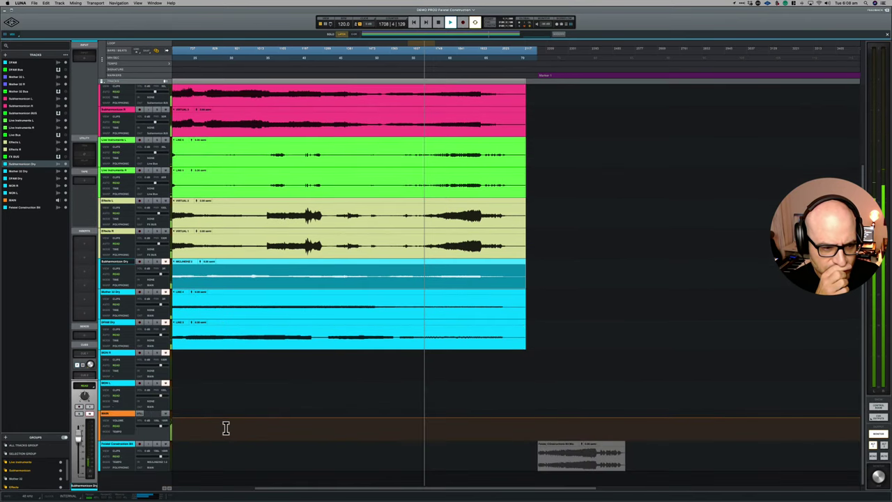
scroll(234, 397, up, 1)
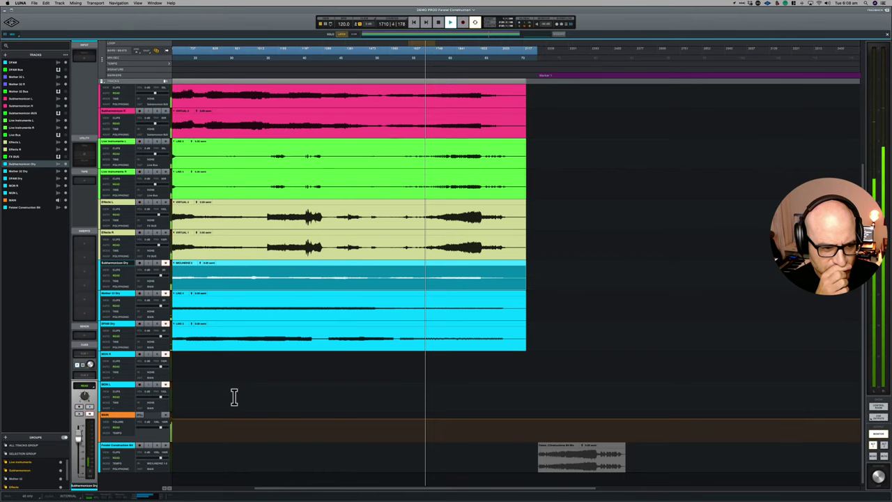
scroll(234, 396, up, 1)
scroll(234, 396, up, 5)
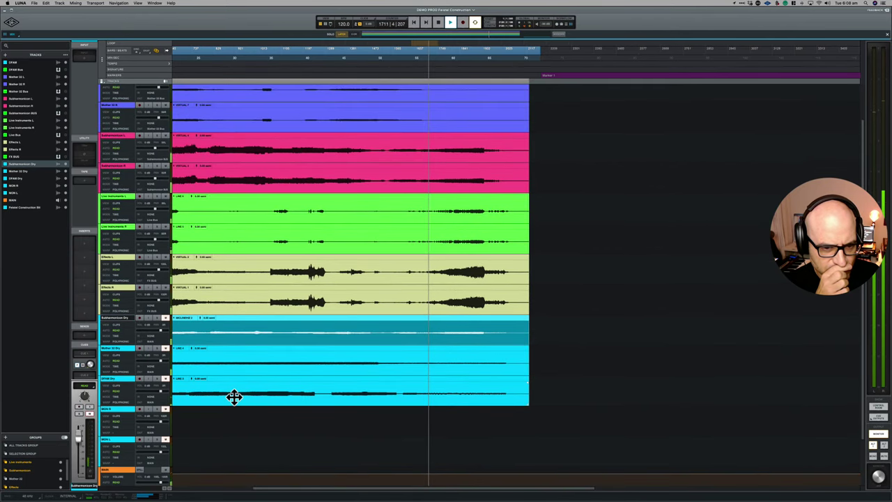
scroll(234, 397, up, 4)
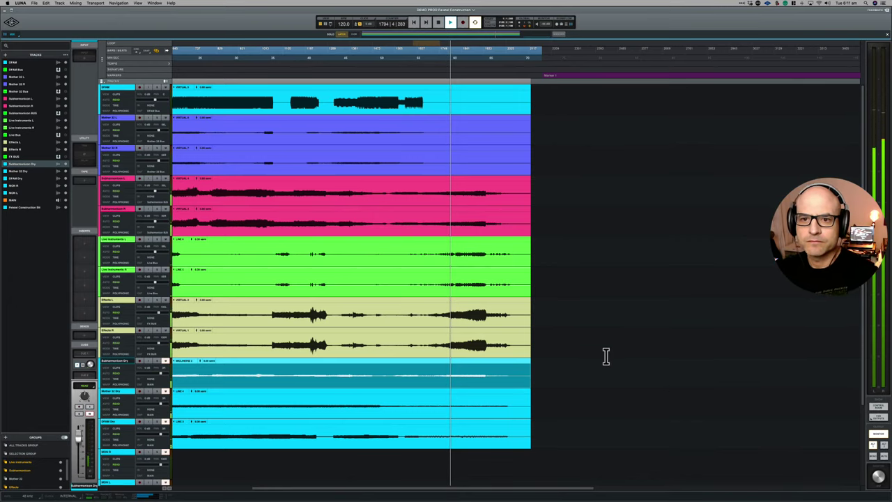
Step: Connect the Mac to the iPad as an AirPlay display and open the Displays preferences
click(811, 4)
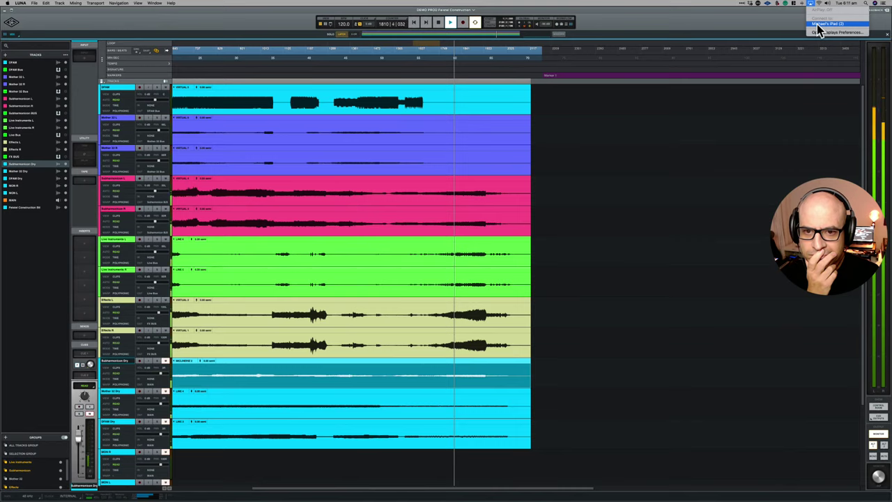
click(818, 28)
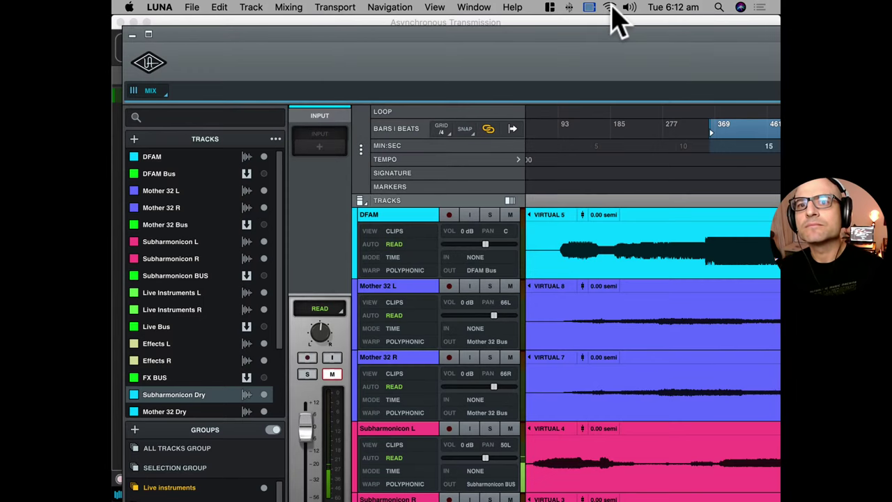
click(587, 8)
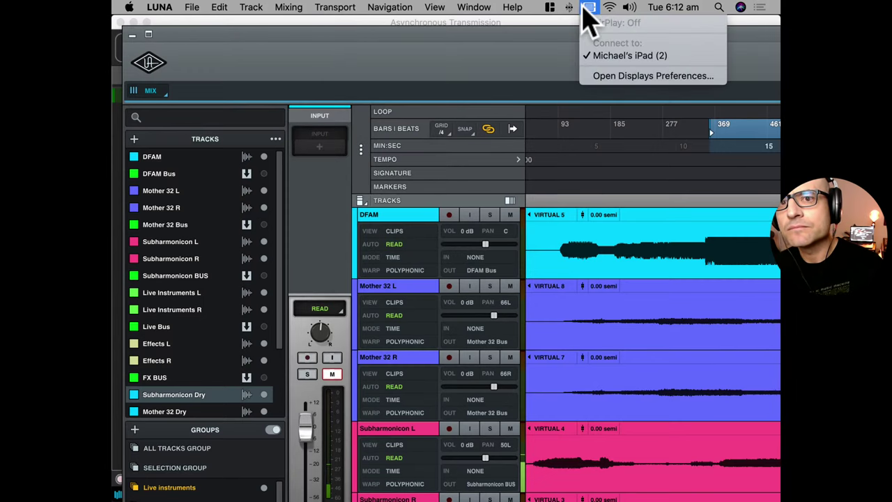
click(629, 82)
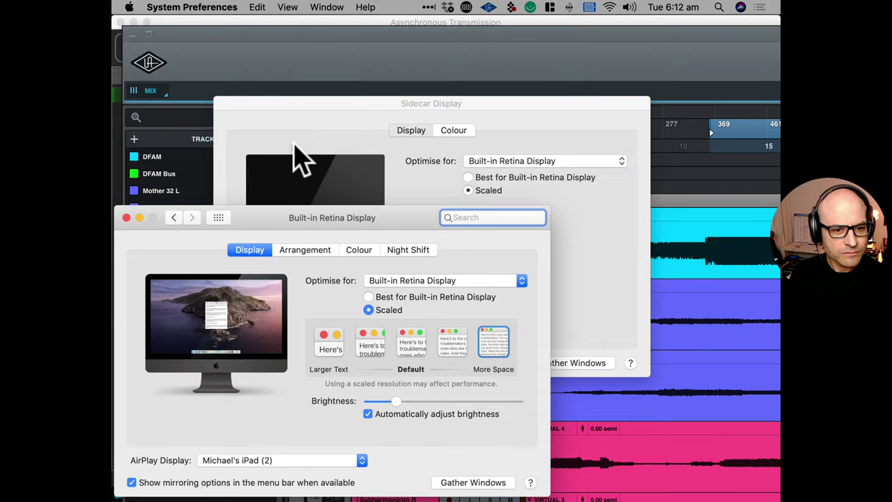
Step: Try the resolution optimised for the Built-in Retina Display, and set the display to Scaled with More Space
click(478, 281)
click(478, 282)
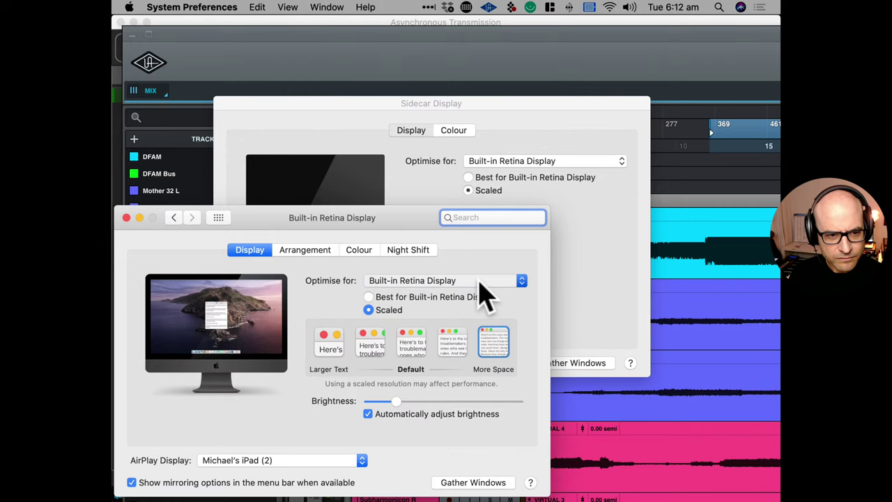
click(486, 296)
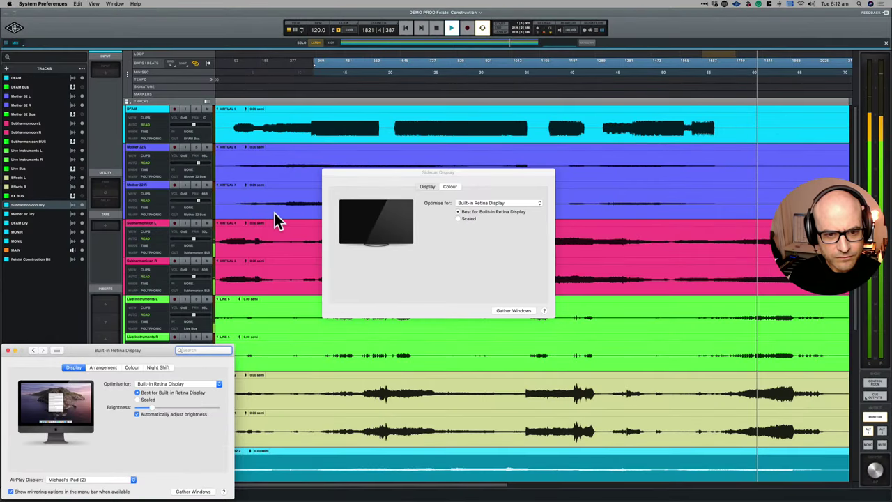
click(458, 217)
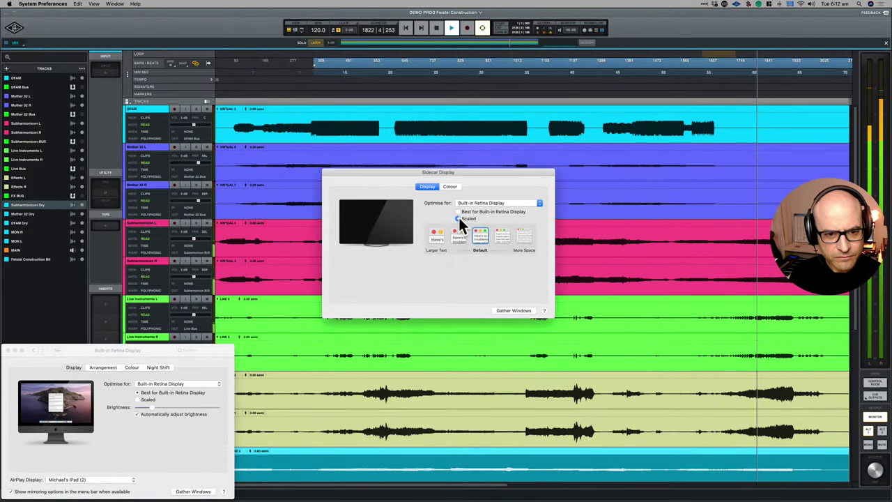
click(523, 239)
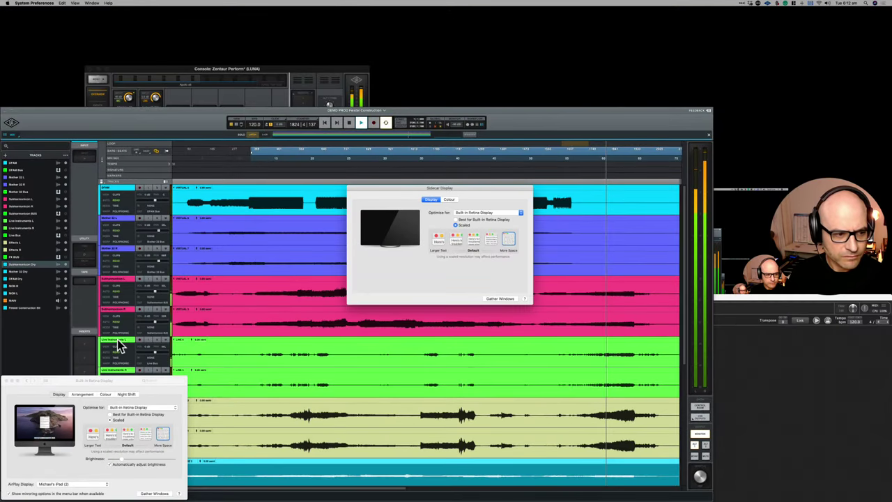
Step: Close the Displays preferences, and move and enlarge the LUNA session window until it fills the whole screen
click(6, 381)
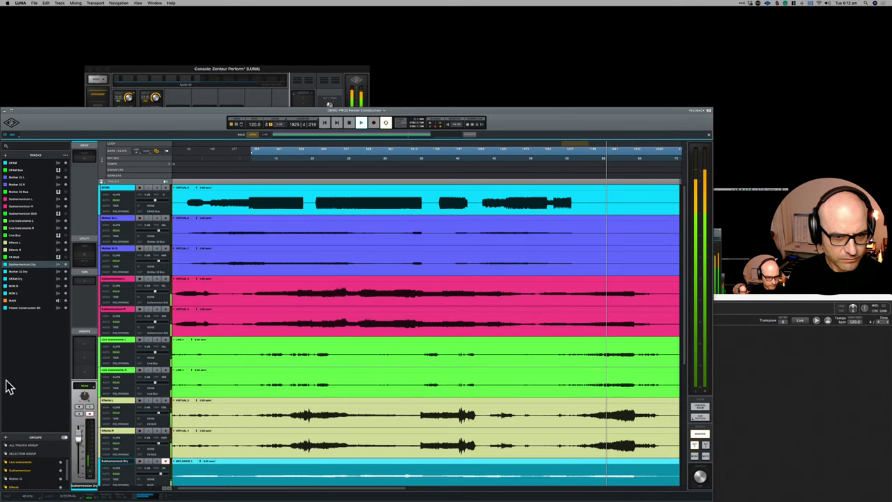
drag(191, 111, 191, 13)
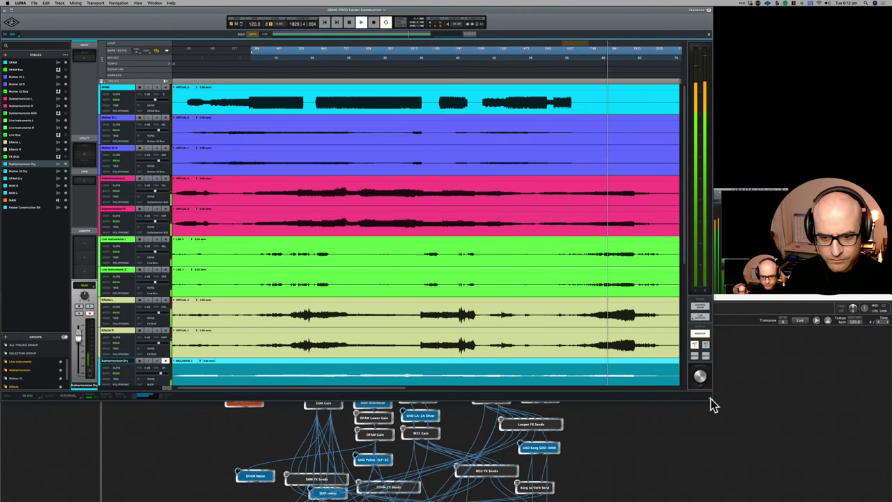
drag(711, 400, 889, 500)
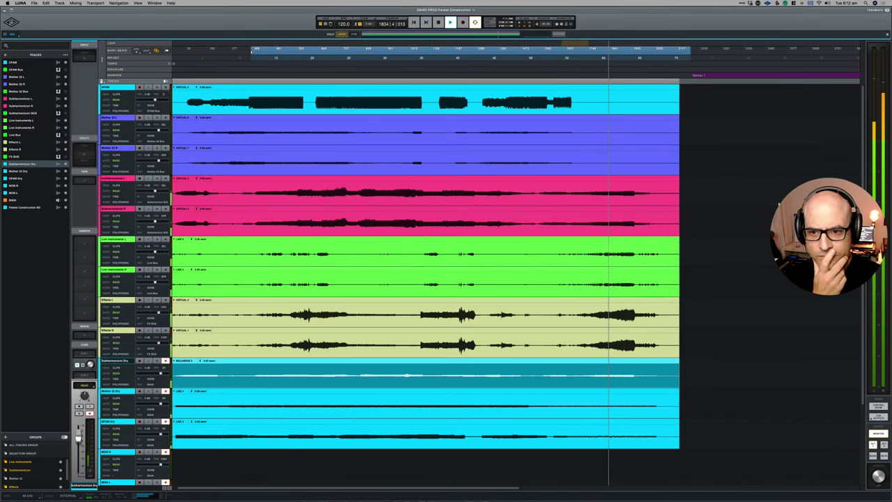
Step: Clear the timeline selection and show the Mother 32 Bus and Subharmonicon BUS tracks in the timeline
click(780, 153)
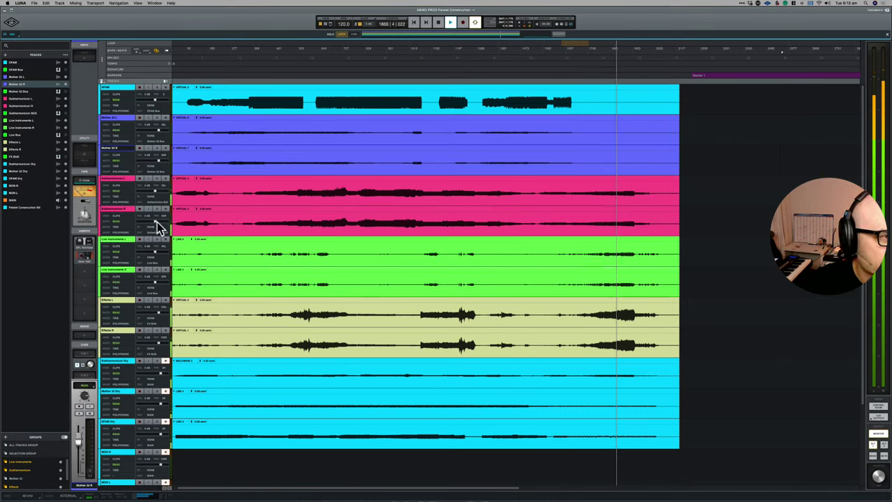
click(66, 91)
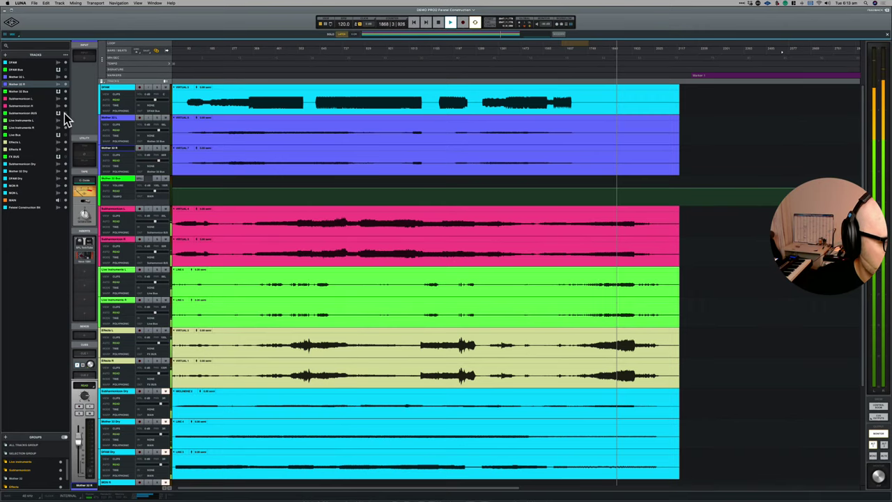
click(64, 112)
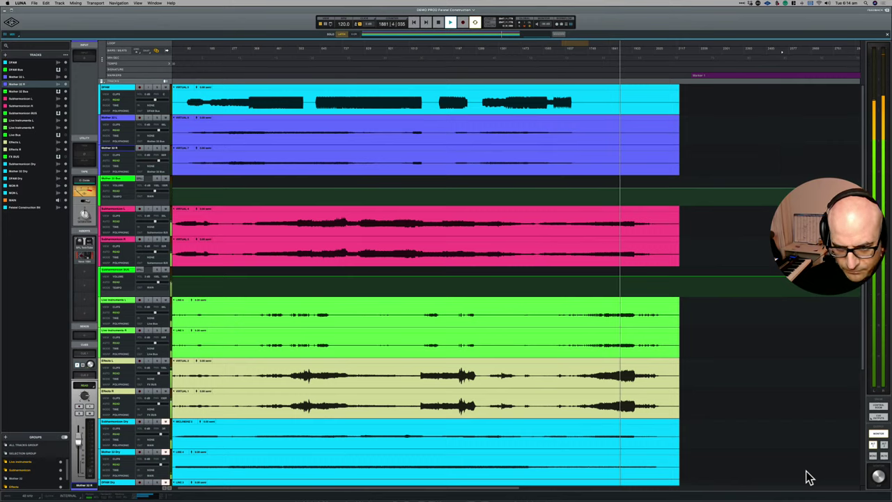
key(ctrl+super+space)
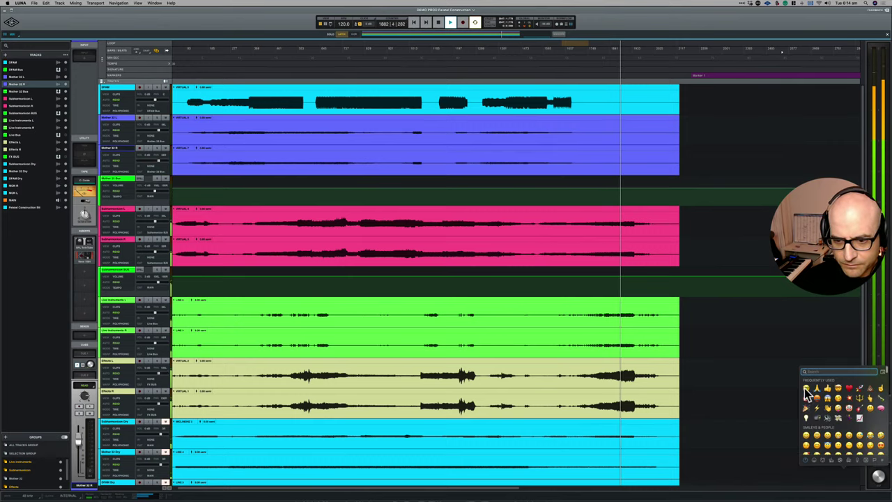
click(805, 391)
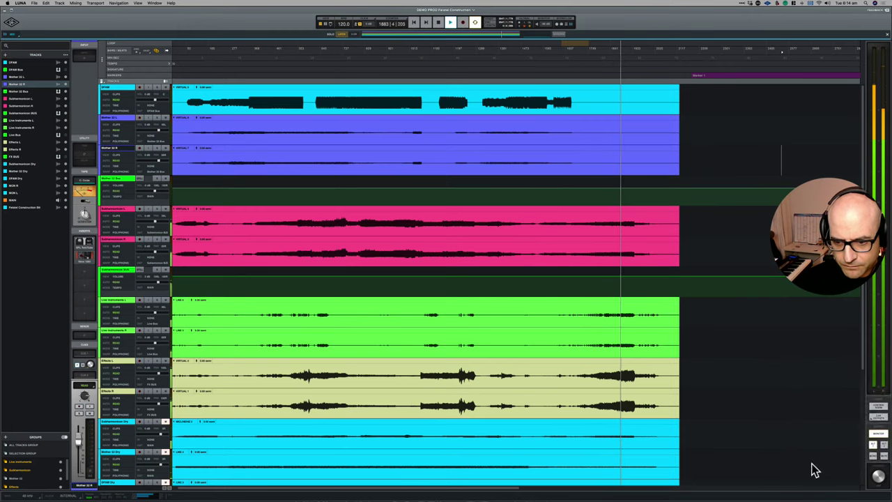
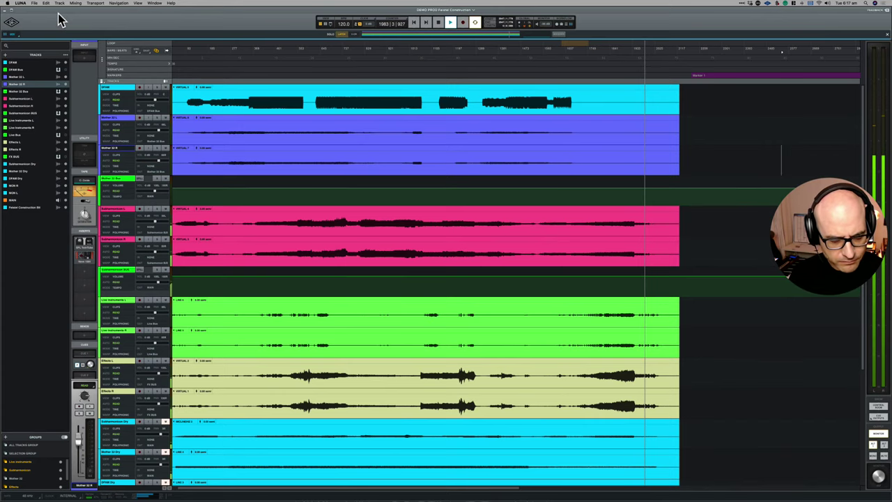
Step: Switch to the mixer view and gradually lower the MAIN output fader while the end of the piece plays
key(super+equal)
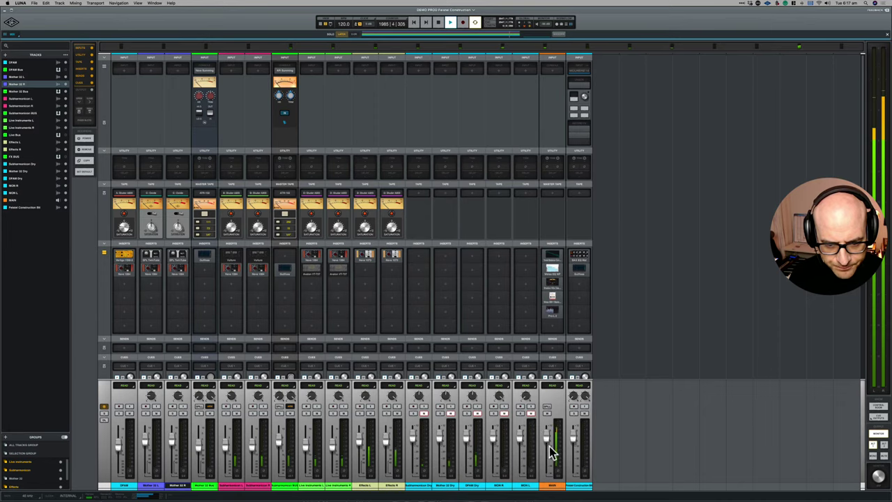
drag(550, 445, 550, 459)
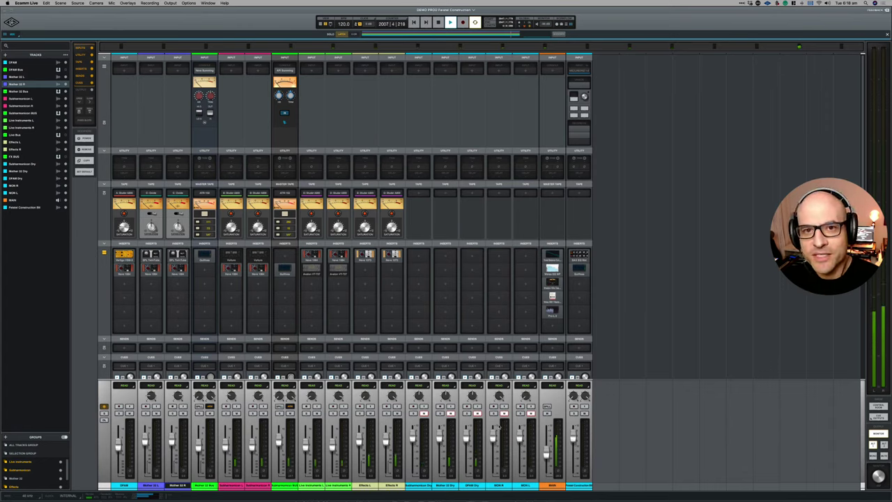
click(546, 457)
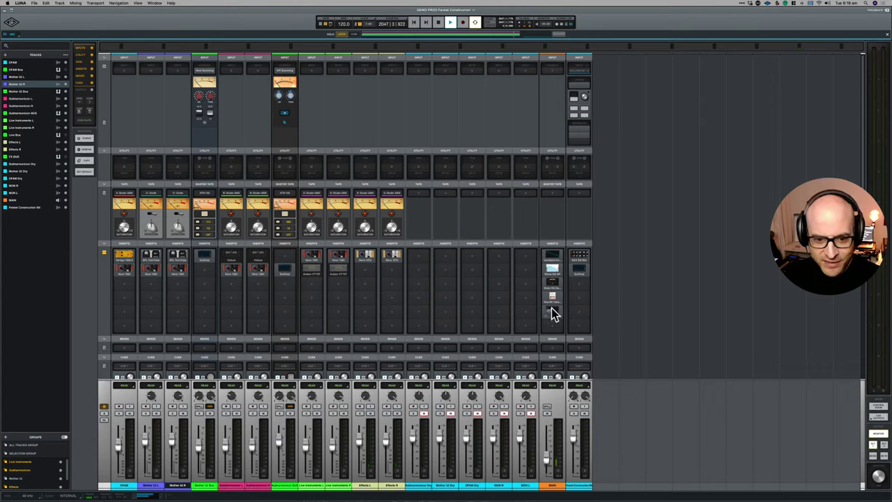
Step: Inspect the Weiss EQ MP and Shadow Hills Mastering Compressor inserts on the MAIN channel, leaving both plugin windows closed
drag(551, 308, 551, 309)
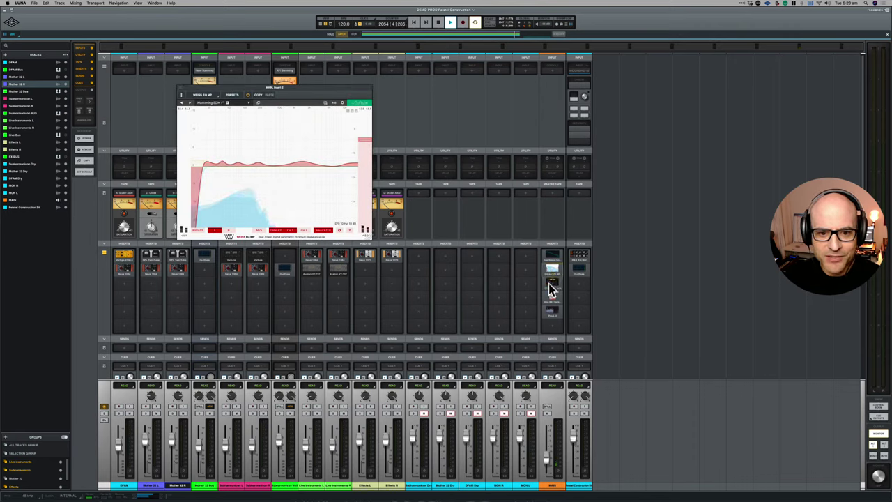
click(552, 299)
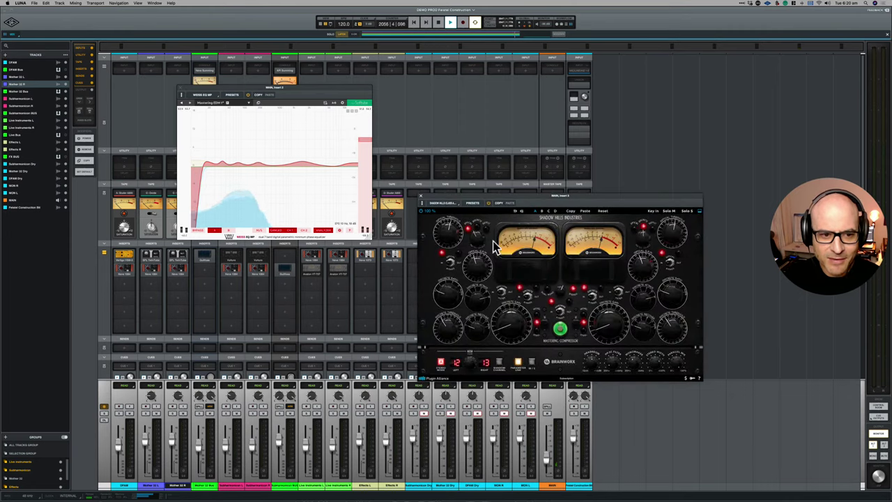
click(422, 197)
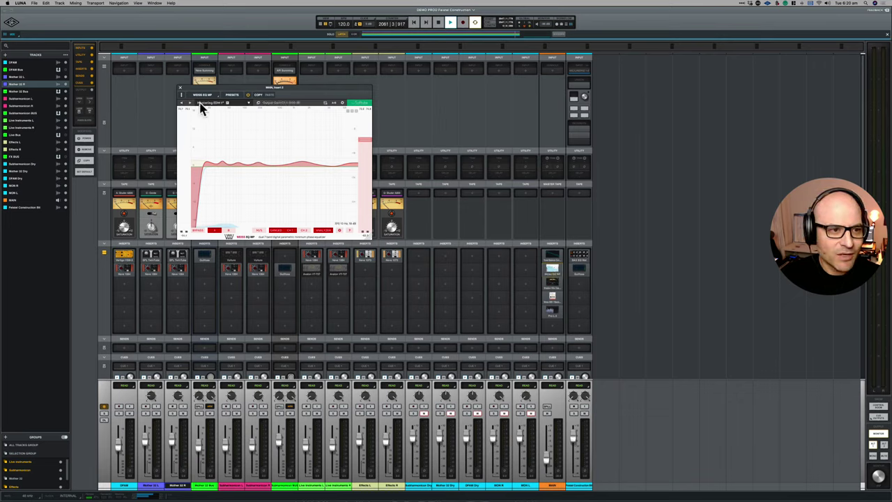
click(179, 88)
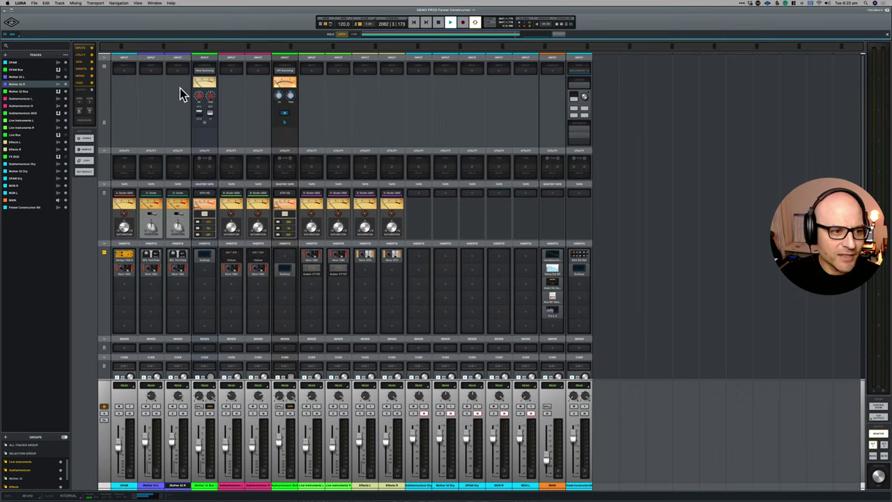
Step: View the settings of the DFAM channel's Vertigo VSM-3 and Neve 1084 inserts, and close both plugin windows
click(125, 258)
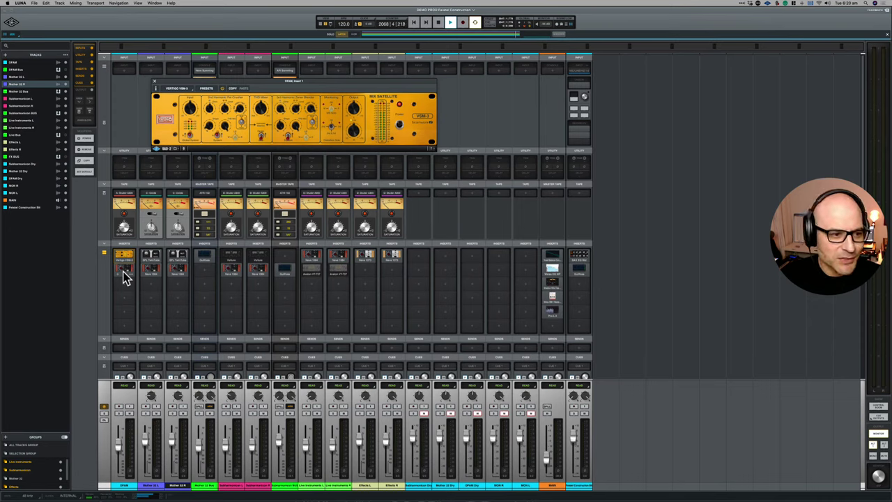
click(123, 272)
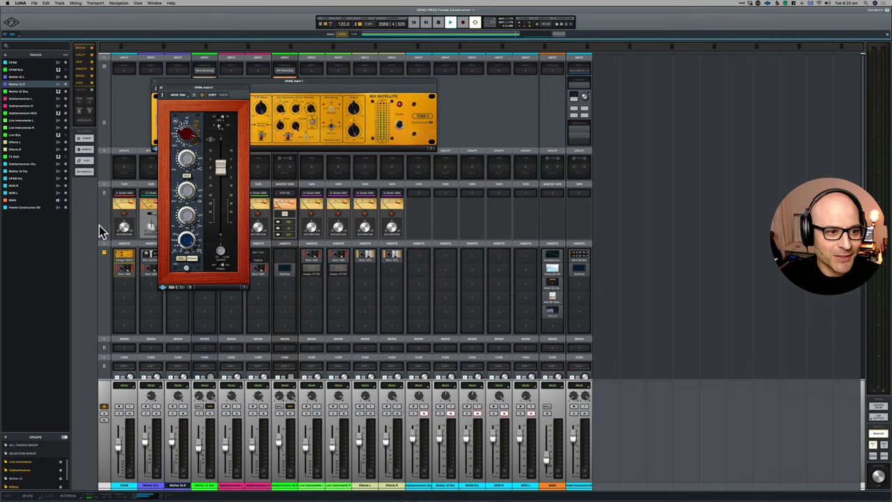
click(161, 88)
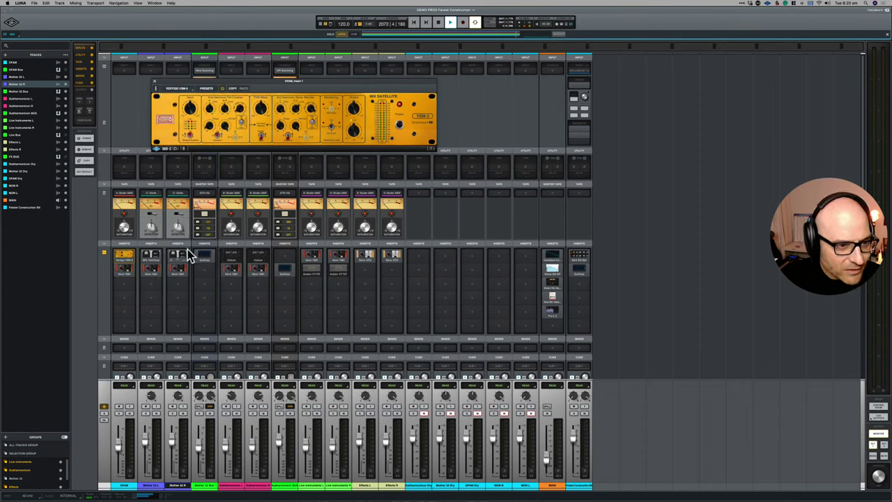
click(155, 81)
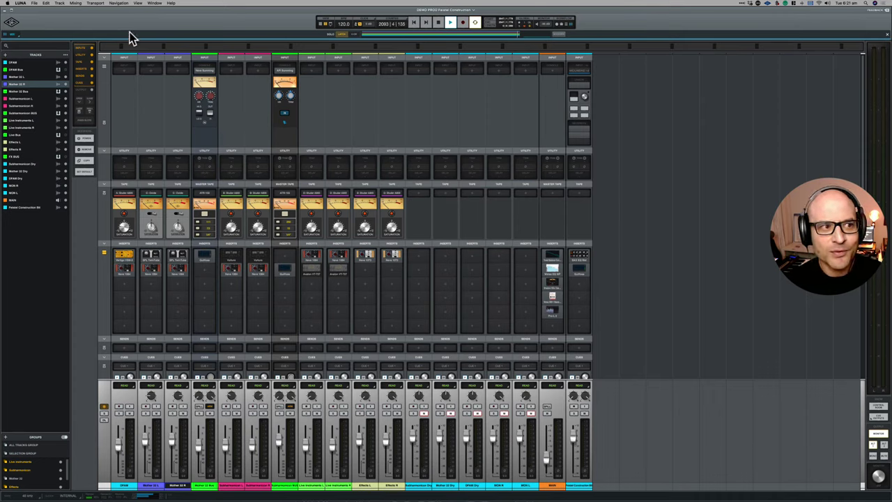
Step: Stop playback and switch from the mixer to the timeline view of the session
click(442, 22)
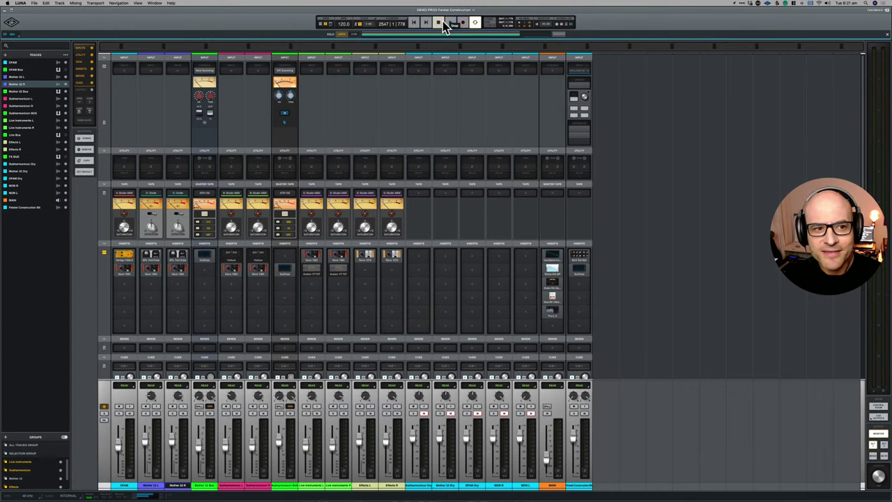
key(super+equal)
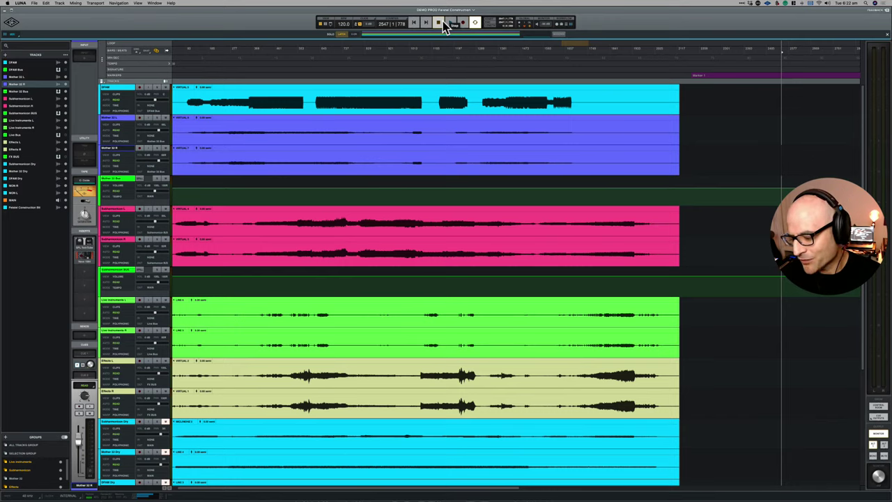
Step: Switch to Gig Performer and open the Retro DFAM plugin, placing its window so the DFAM chain stays accessible
mouse_move(138, 493)
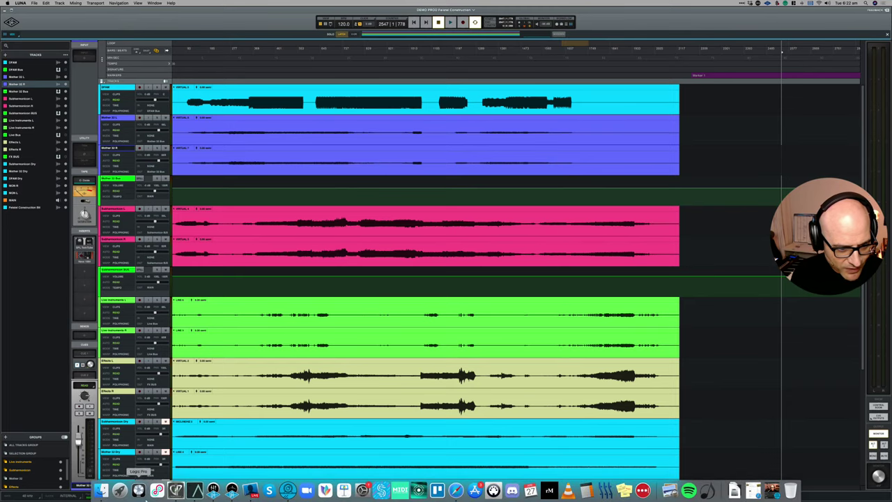
click(176, 491)
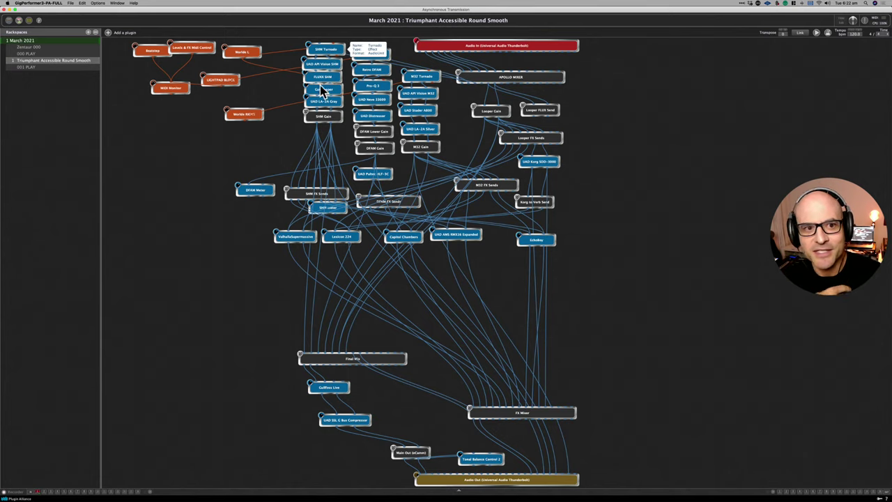
double_click(373, 72)
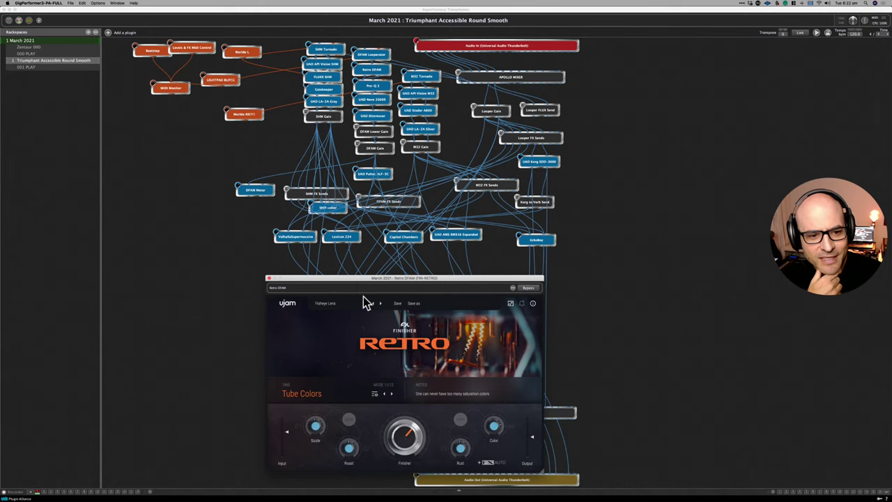
drag(411, 278, 412, 73)
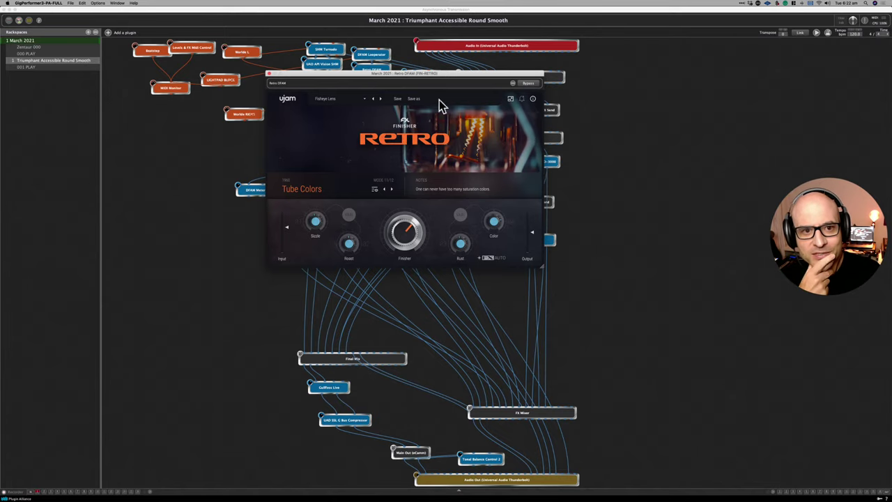
drag(440, 74, 423, 132)
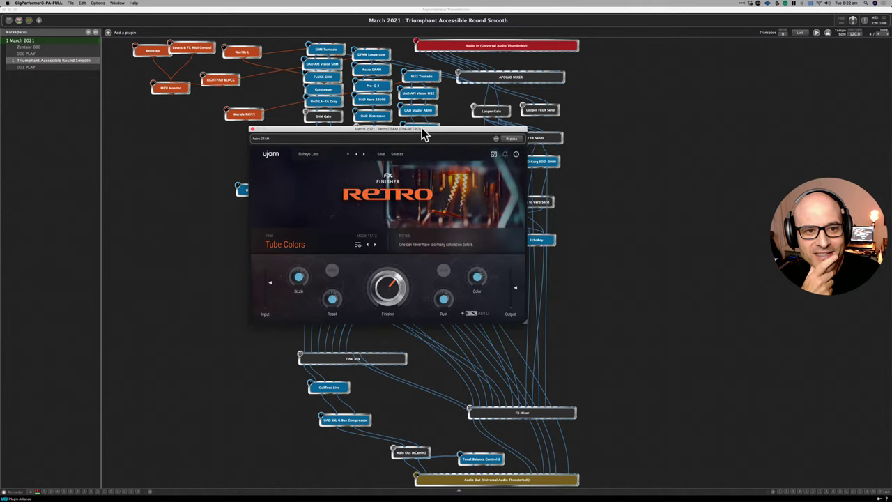
Step: Open the DFAM chain's Pro-Q 3, UAD Neve 33609 and UAD Distressor plugins and arrange their windows to examine the settings
double_click(369, 87)
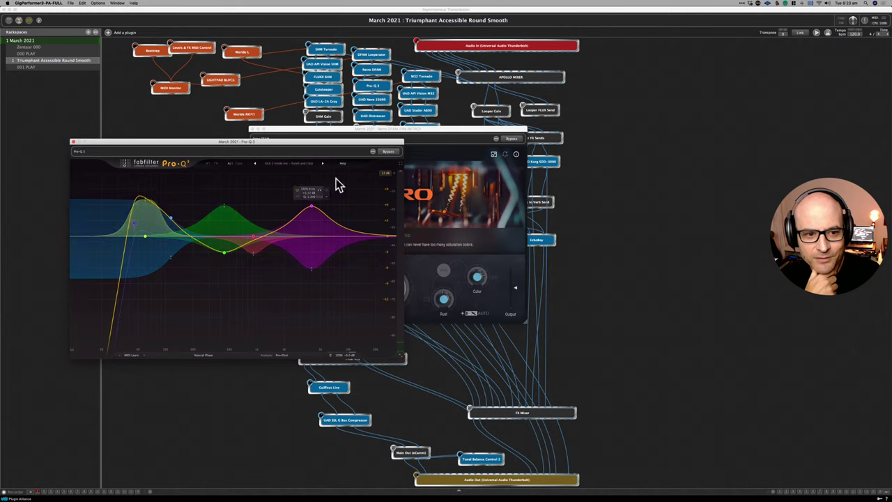
double_click(372, 100)
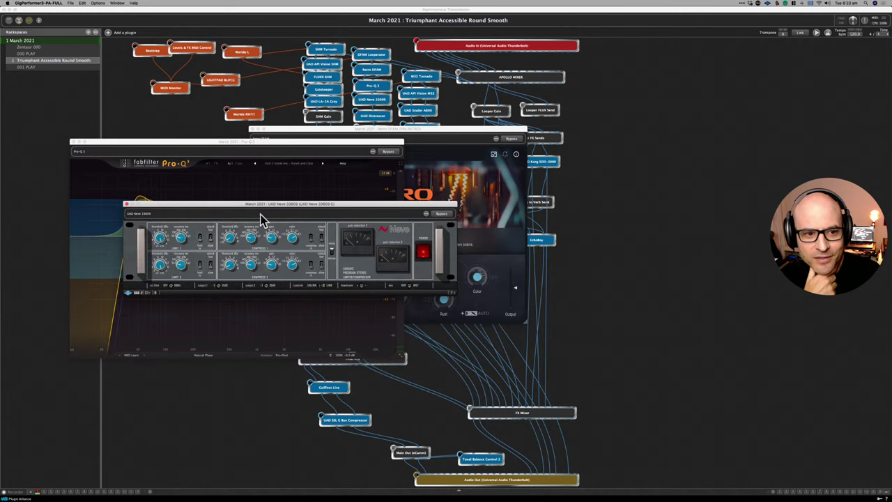
drag(261, 219, 229, 175)
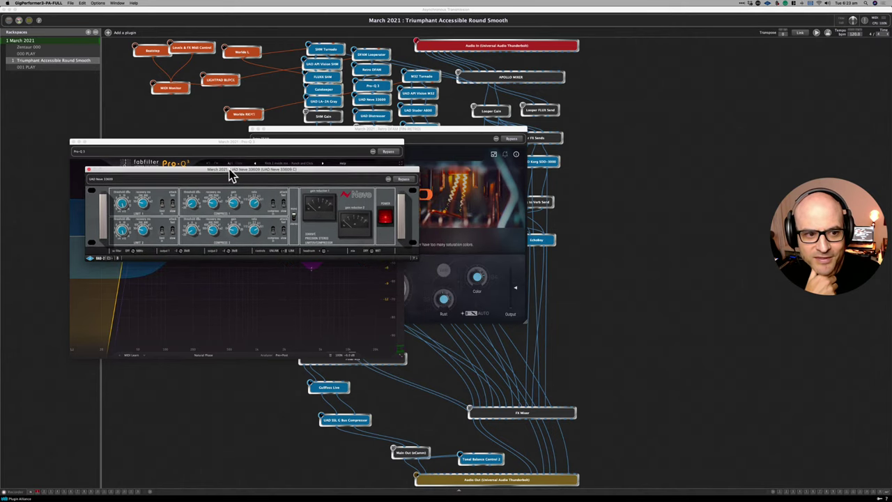
double_click(372, 115)
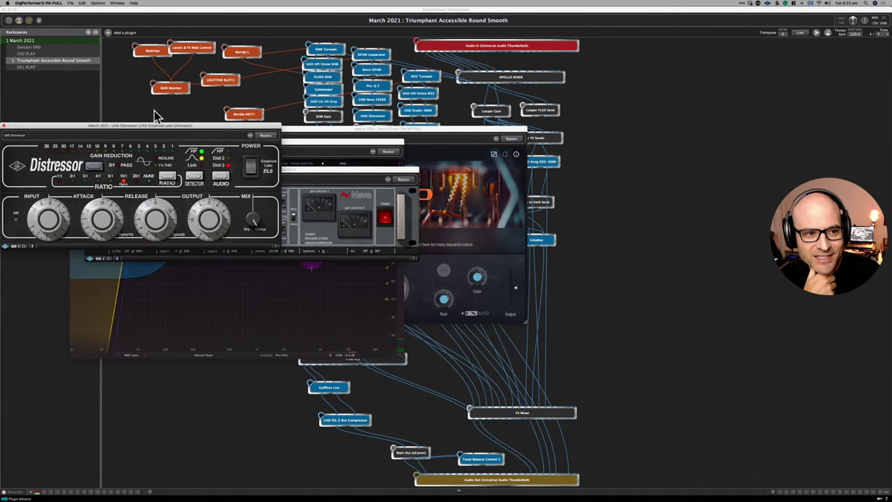
drag(148, 128, 179, 291)
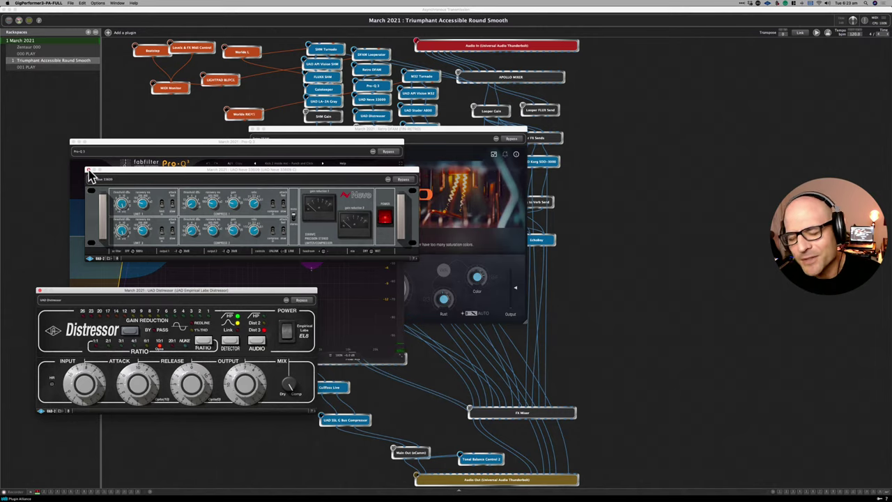
Step: Close the Neve 33609, Distressor, Pro-Q 3 and Retro DFAM plugin windows
click(88, 169)
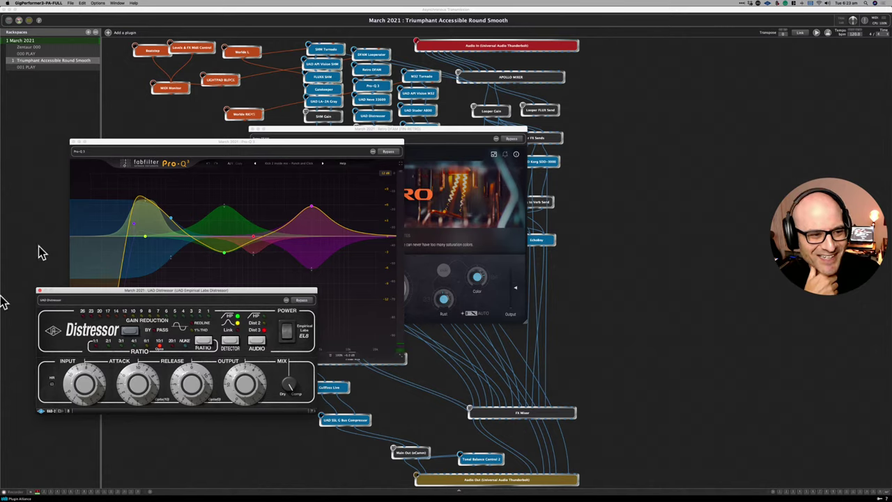
click(39, 291)
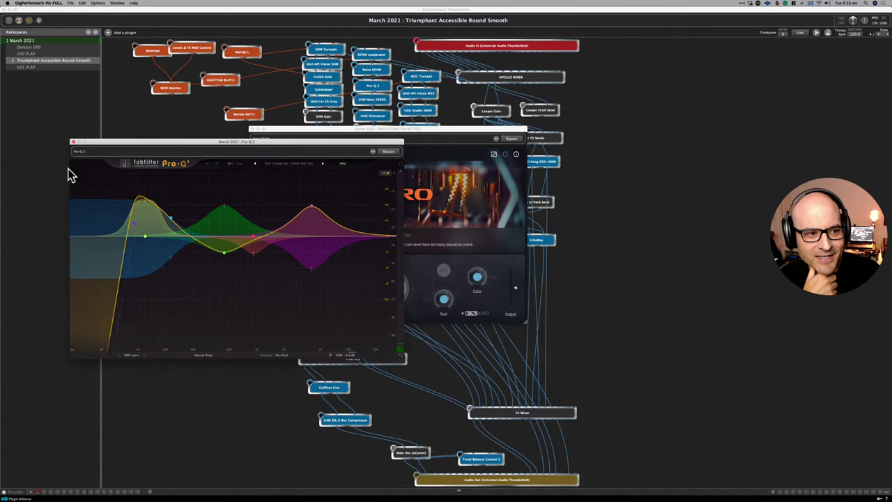
click(73, 142)
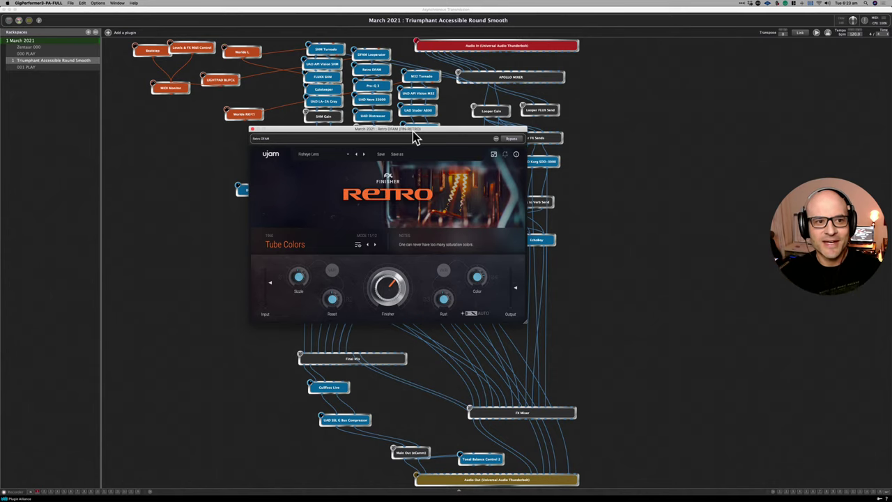
click(252, 130)
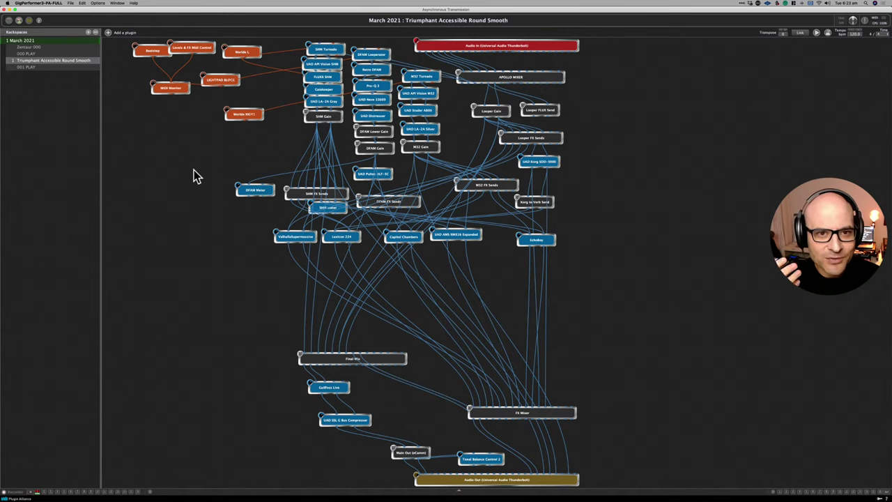
Step: Switch back to LUNA and open the session bookmark "Removed rest of performance" from the session versions
mouse_move(120, 493)
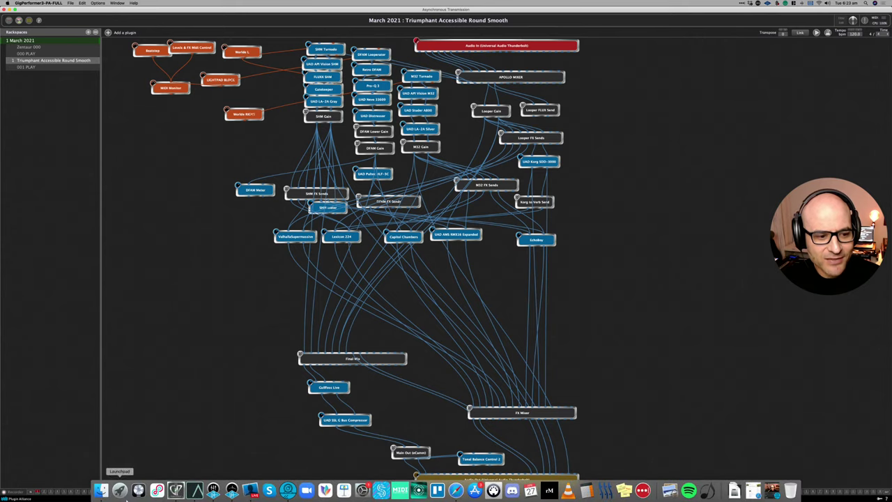
click(197, 492)
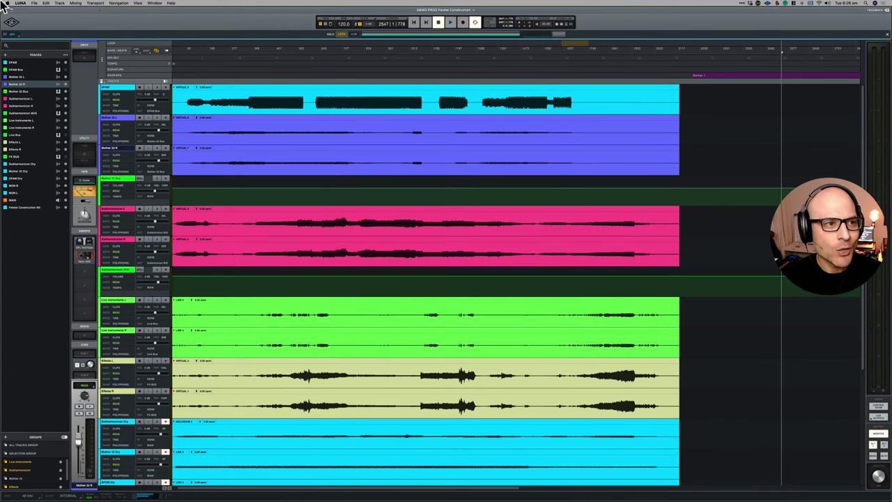
click(34, 2)
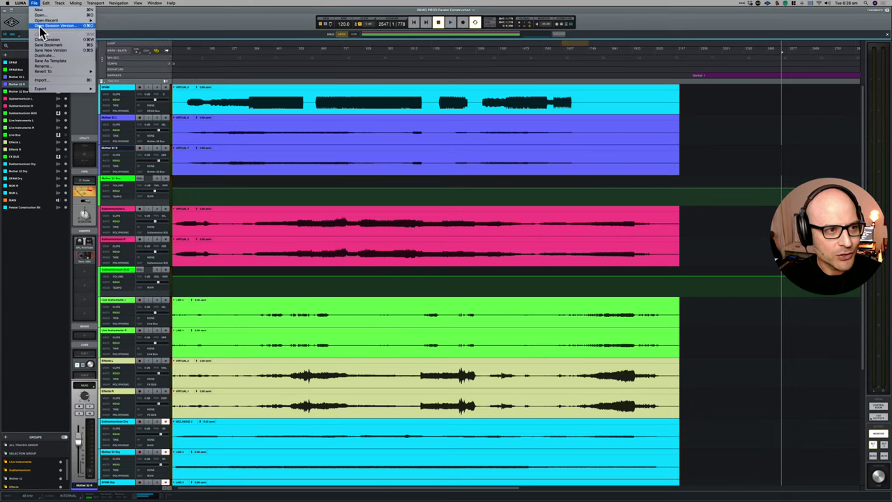
click(40, 26)
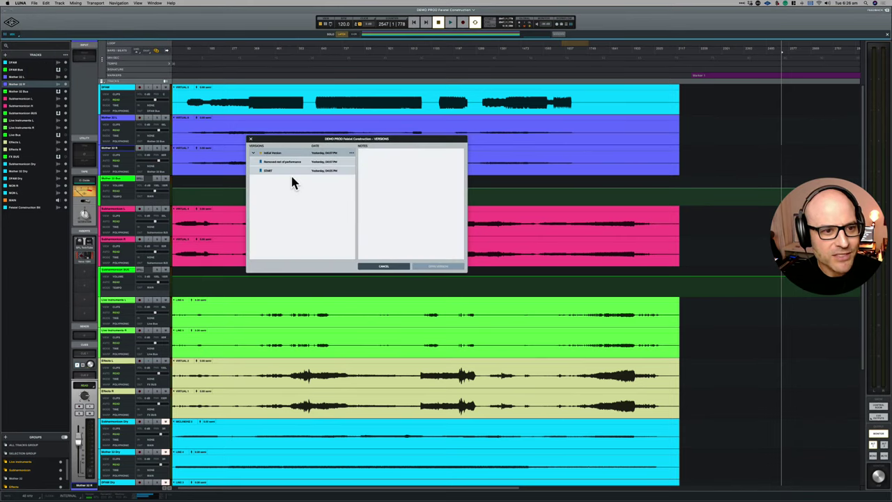
click(291, 168)
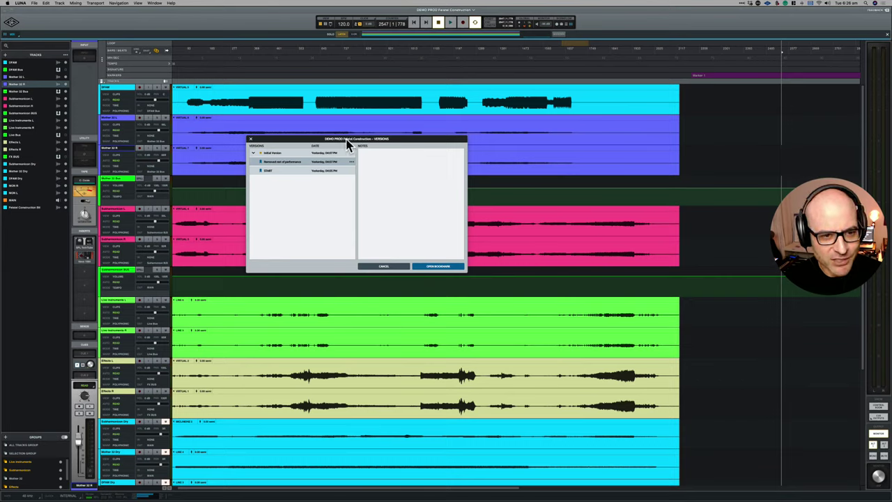
key(Return)
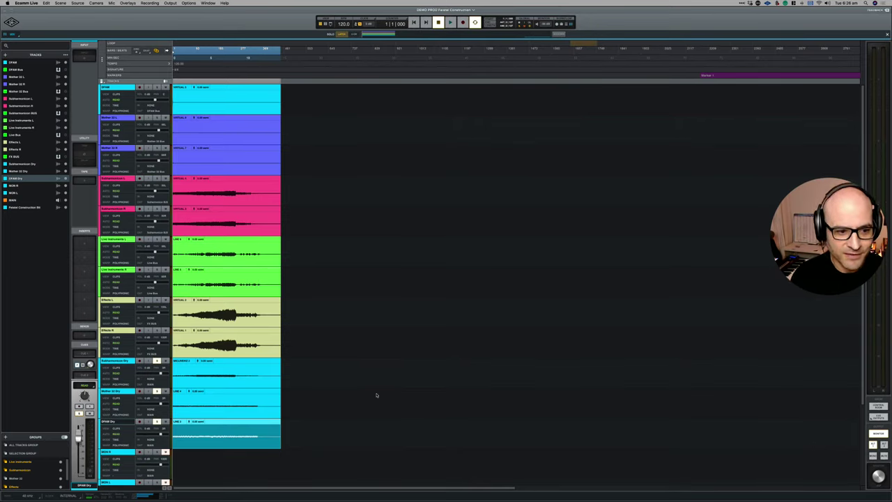
Step: Select the clips on the Subharmonicon Dry, Mother 32 Dry and DFAM Dry tracks and mute them
click(292, 364)
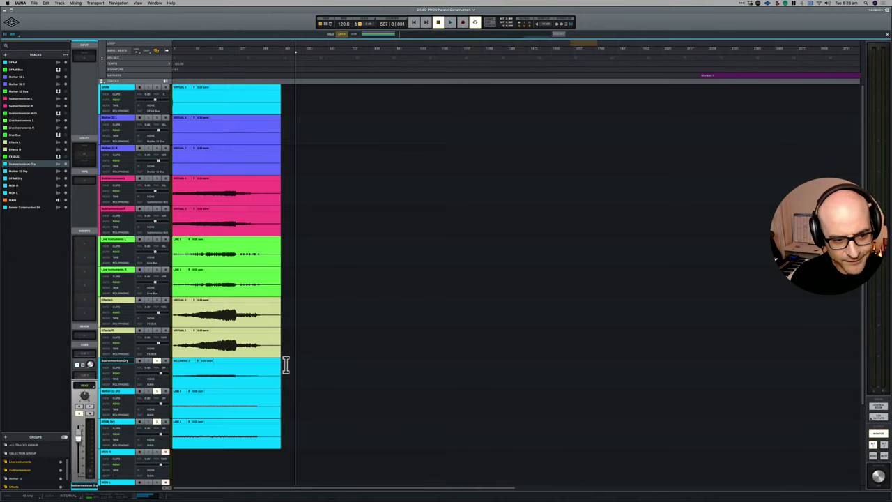
drag(285, 364, 162, 446)
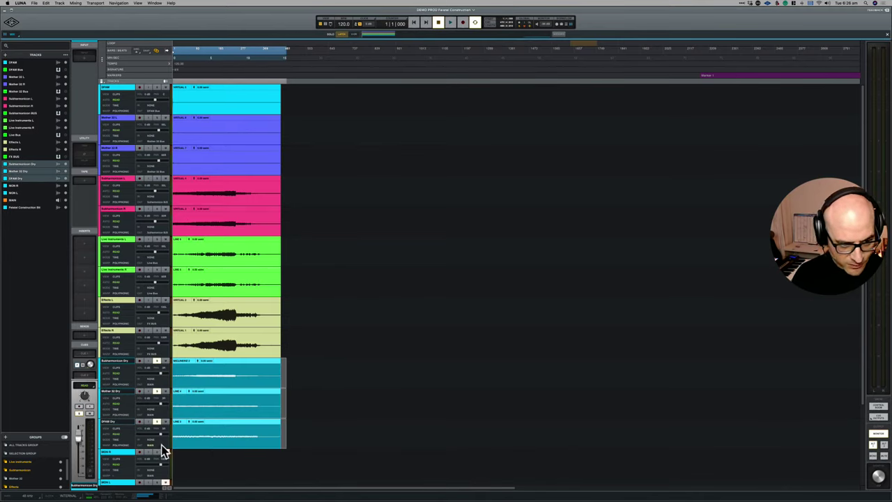
key(super+m)
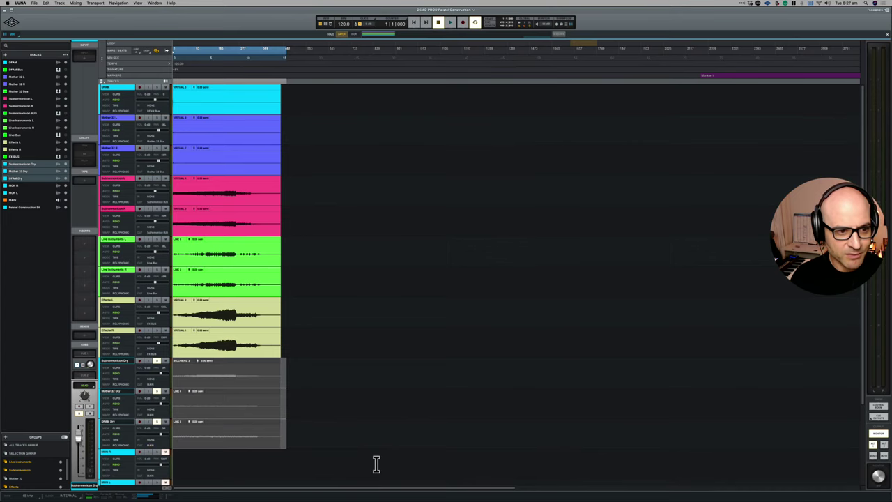
key(super+bracketright)
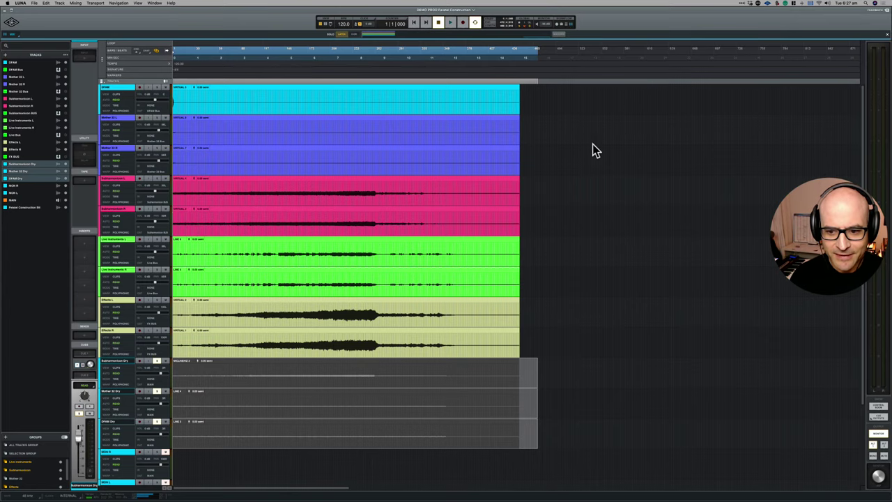
key(super+bracketright)
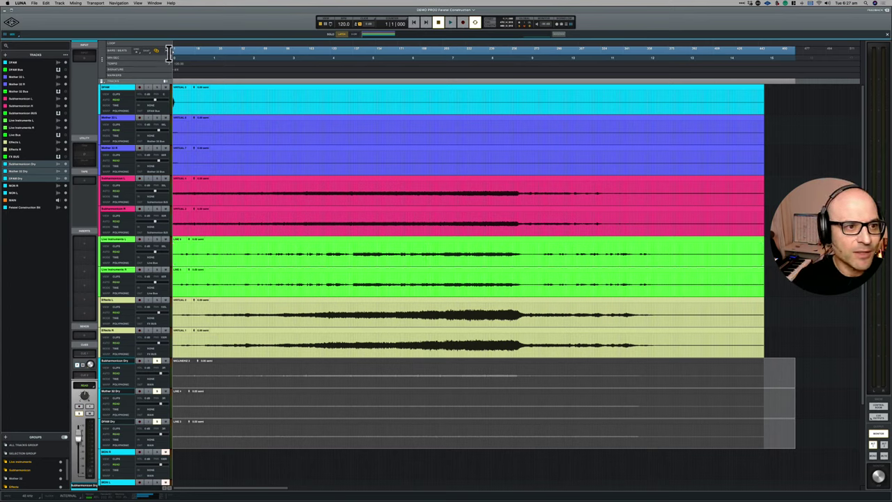
Step: Mute the clip on the DFAM track and place the playhead around bar 134
click(210, 88)
key(super+m)
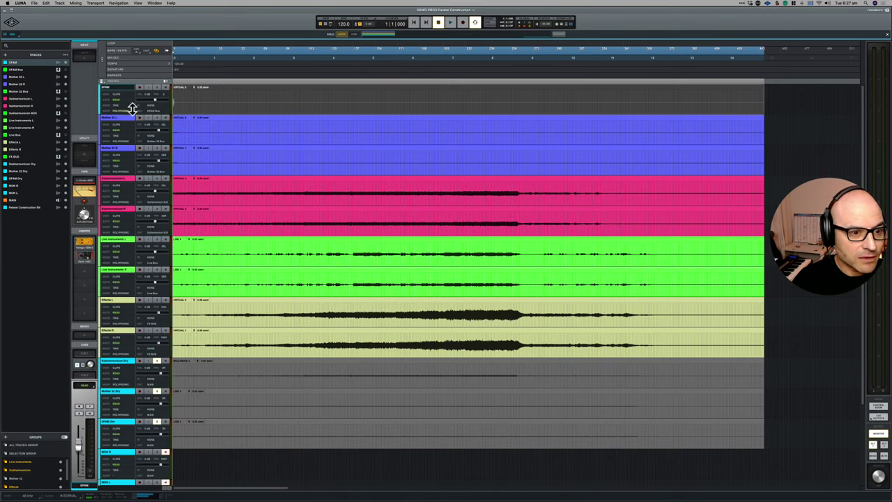
click(350, 50)
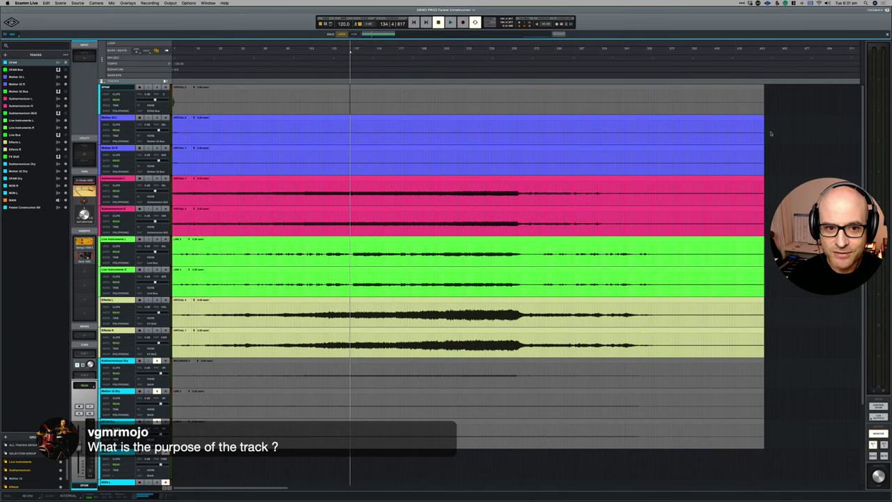
Step: Delete the clips on the Mother 32 L and R, DFAM, Subharmonicon Dry, Mother 32 Dry and DFAM Dry tracks
drag(766, 136, 136, 155)
key(Delete)
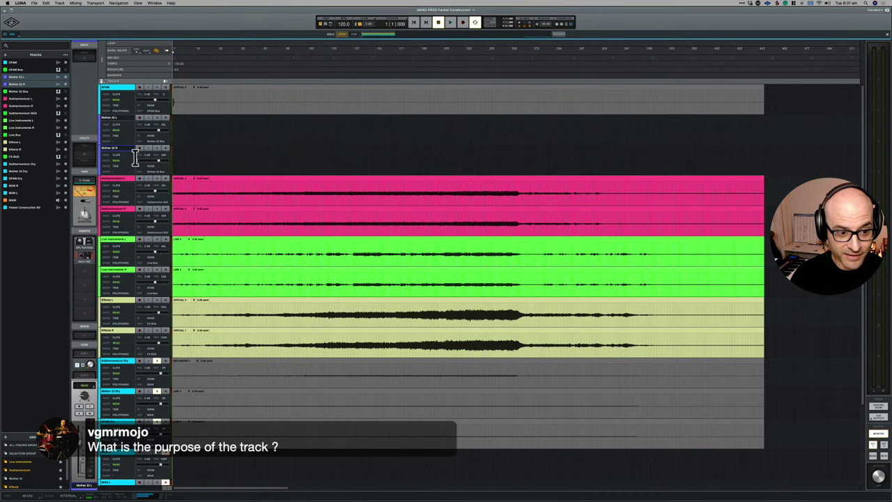
click(219, 88)
key(Delete)
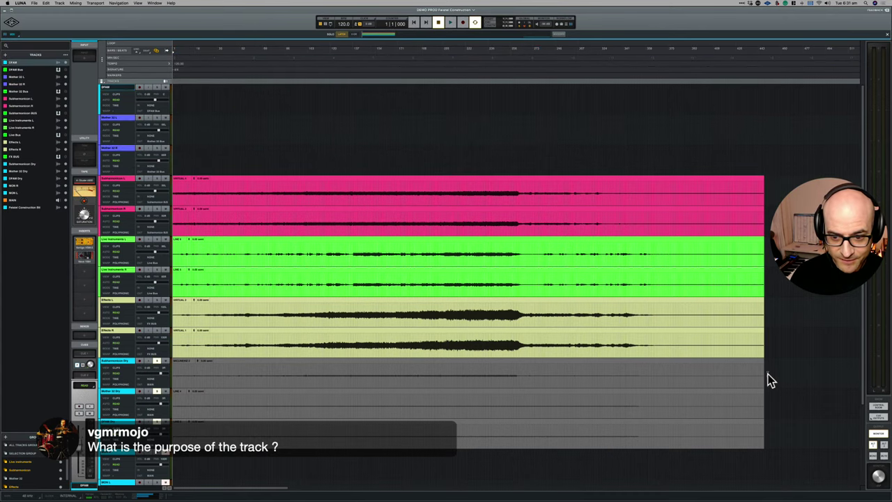
drag(768, 378, 28, 428)
key(Delete)
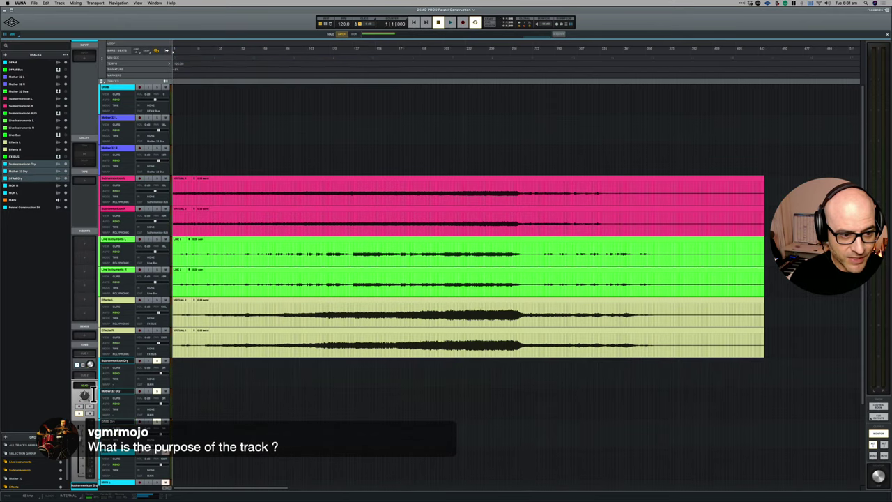
Step: Select the Effects, Subharmonicon and Live Instruments clip pairs in turn to point out the remaining parts
drag(182, 301, 179, 329)
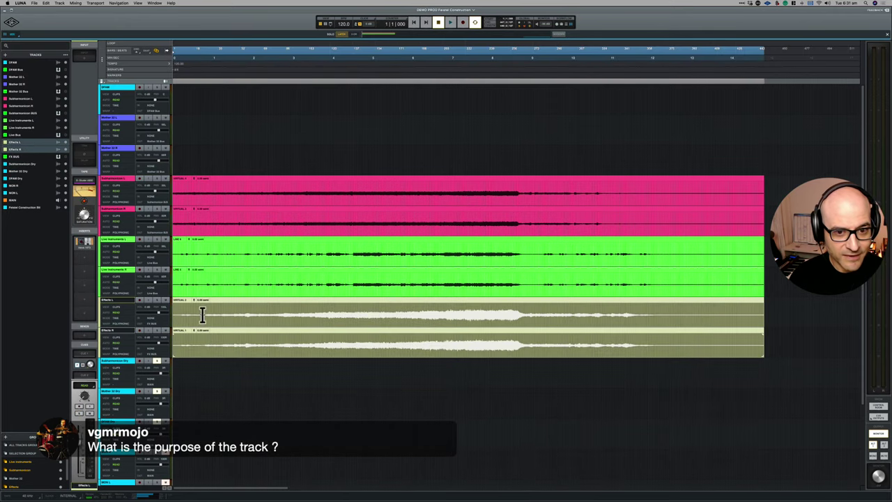
click(297, 183)
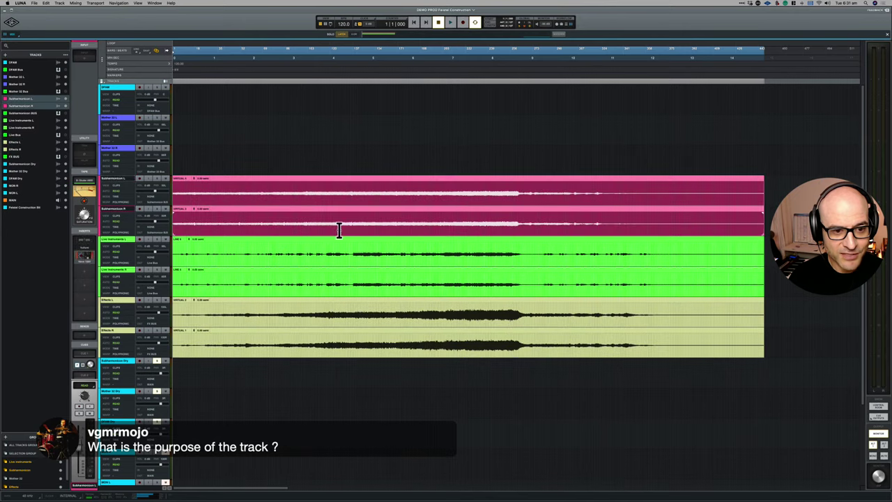
click(340, 238)
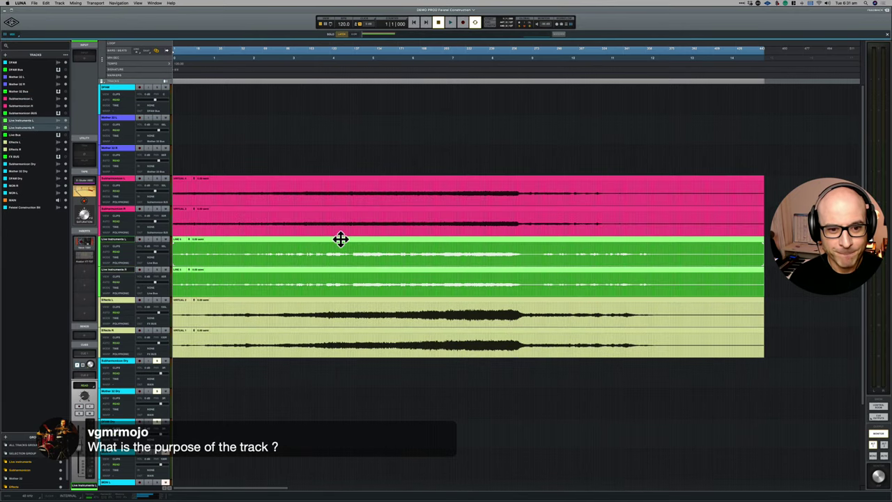
key(super+minus)
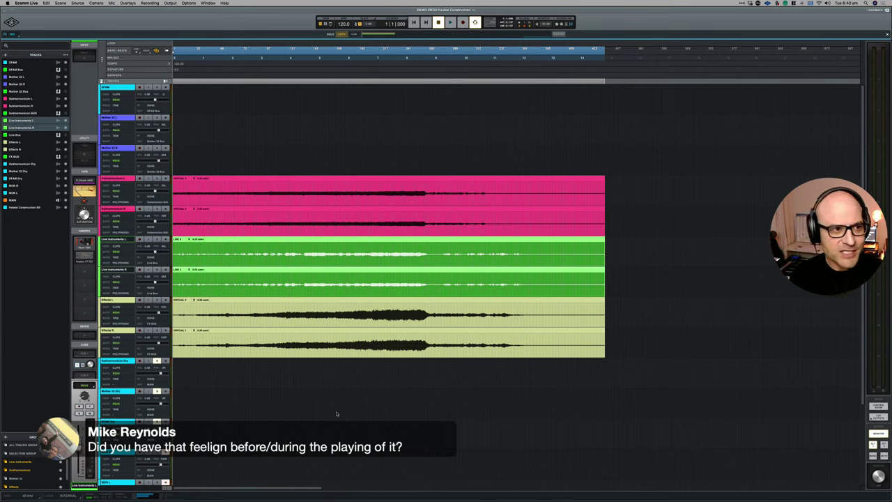
Step: Open the session bookmark "START" from the session versions, discarding the changes made to Initial Version
click(29, 27)
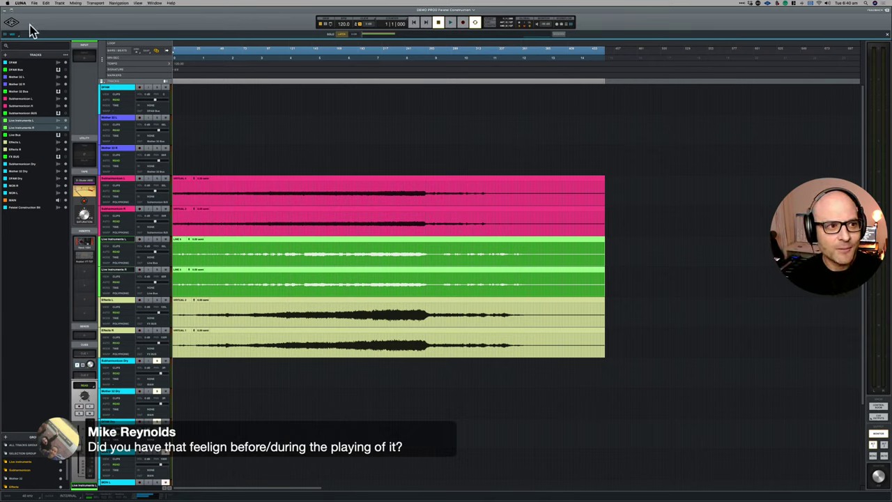
click(35, 3)
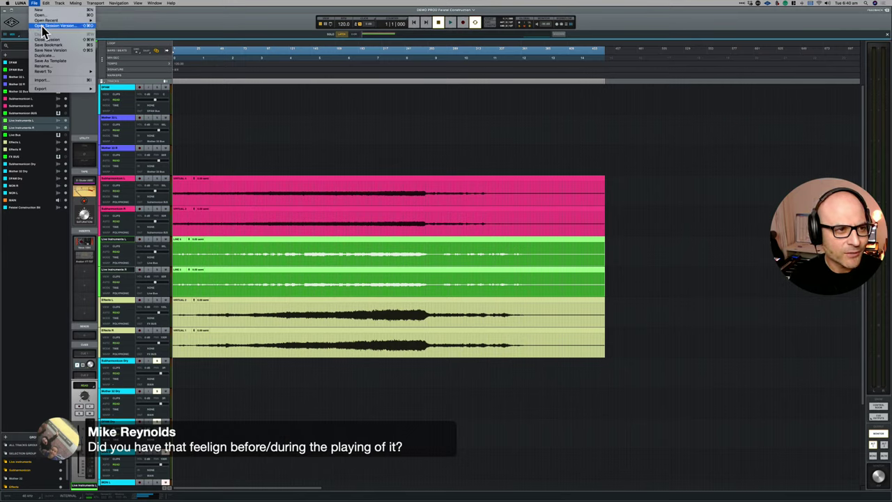
click(43, 27)
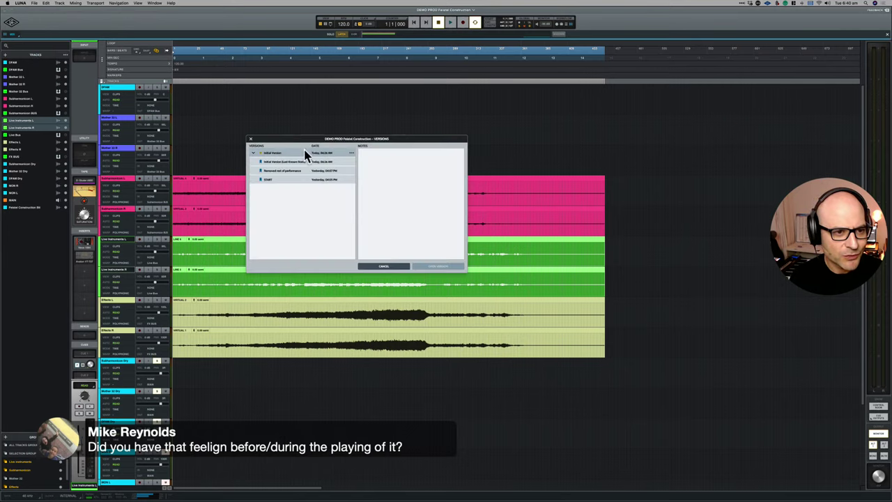
drag(268, 138, 130, 124)
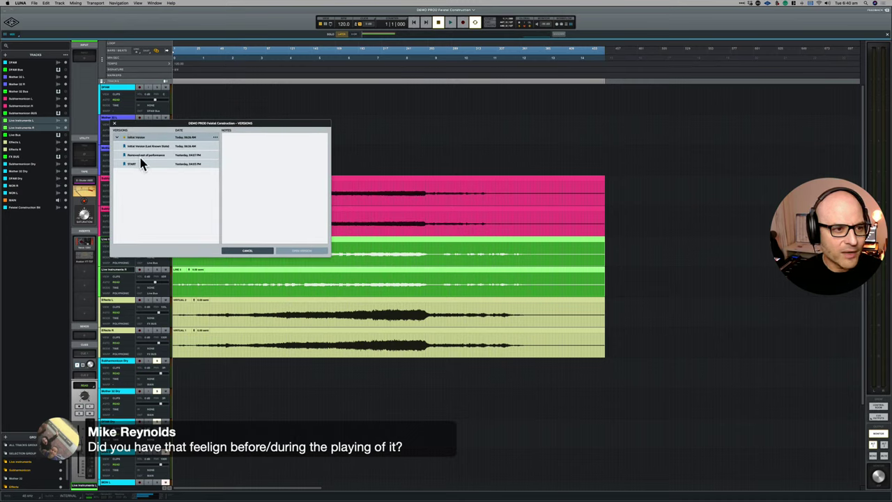
click(140, 157)
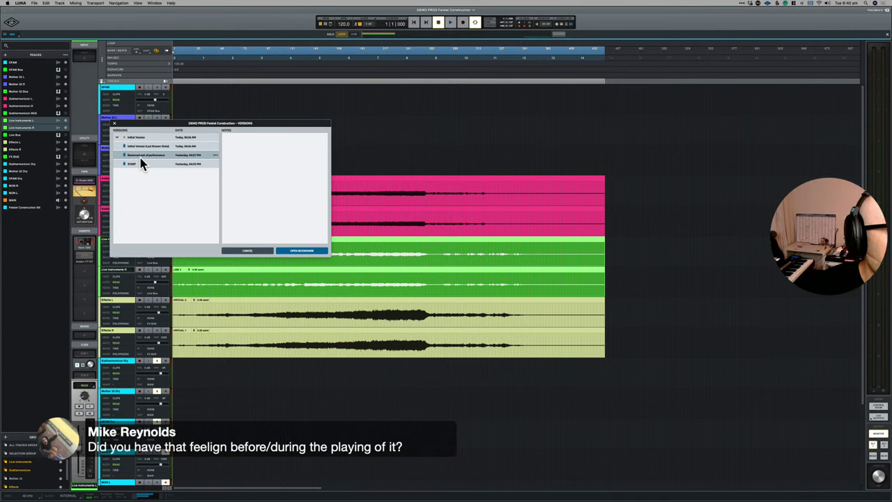
click(147, 147)
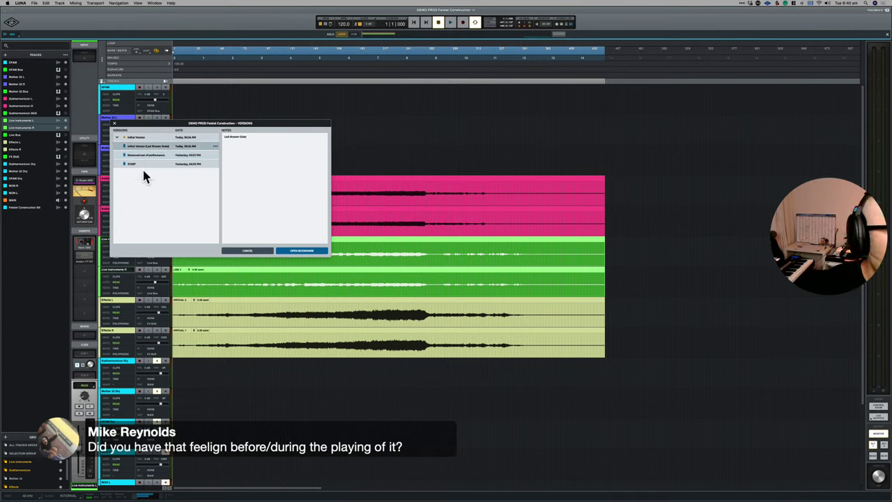
click(142, 164)
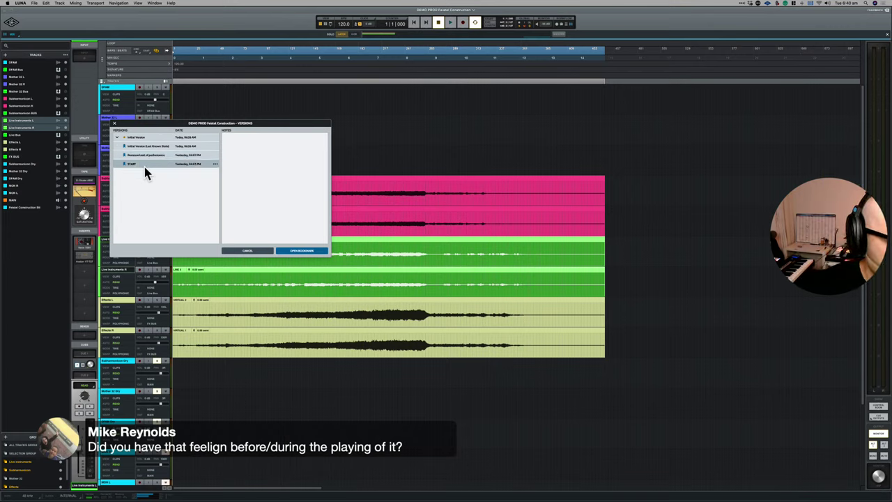
click(278, 252)
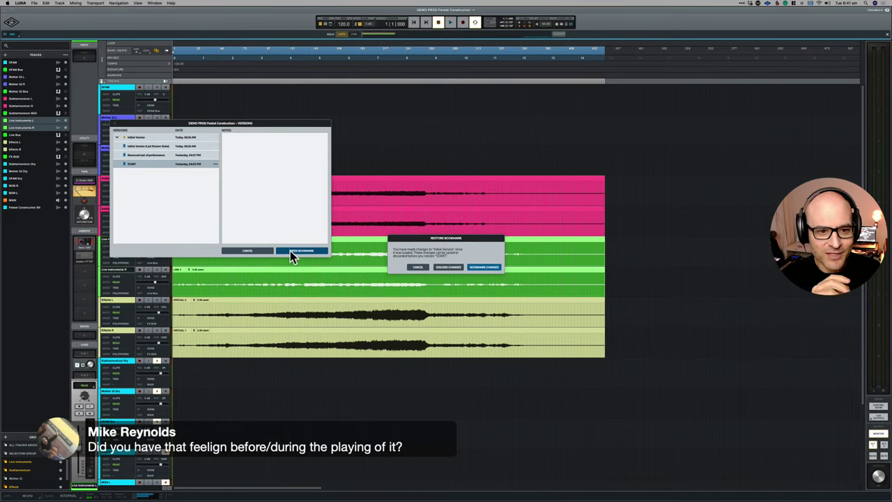
click(445, 265)
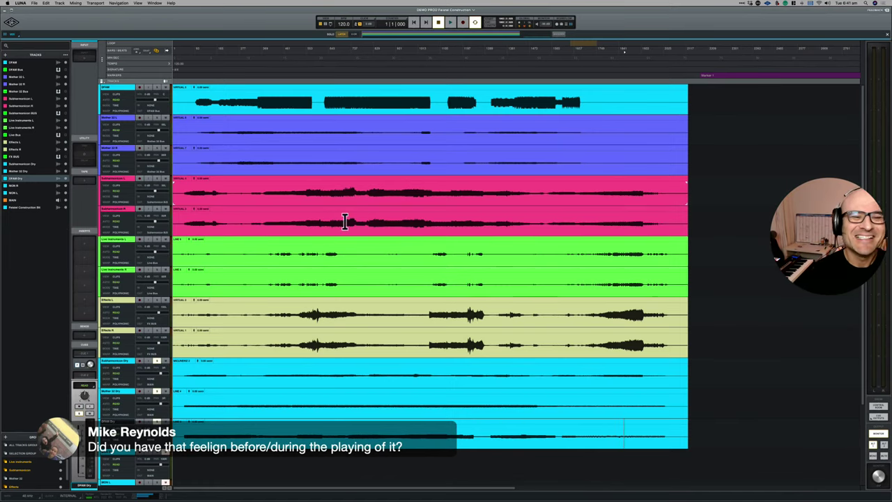
Step: Play the full performance from around bar 1651, near the end of the DFAM part, and stop playback
scroll(298, 222, right, 1)
scroll(292, 233, right, 5)
right_click(282, 250)
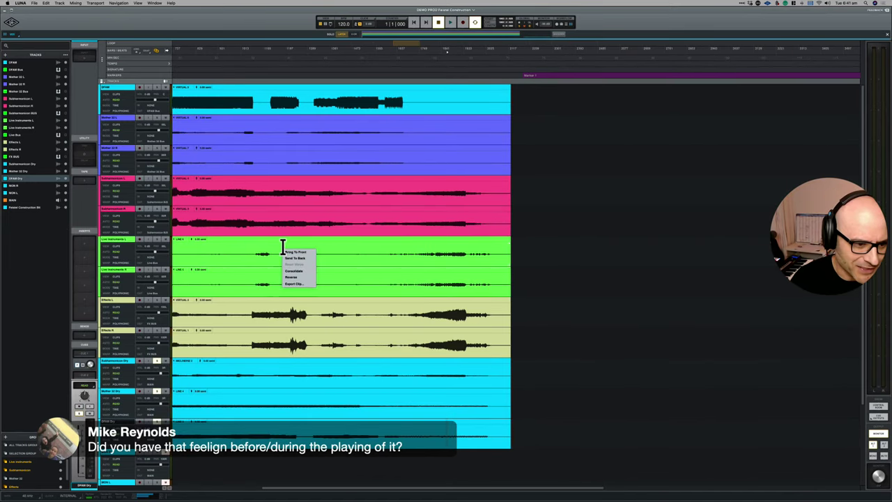
click(212, 453)
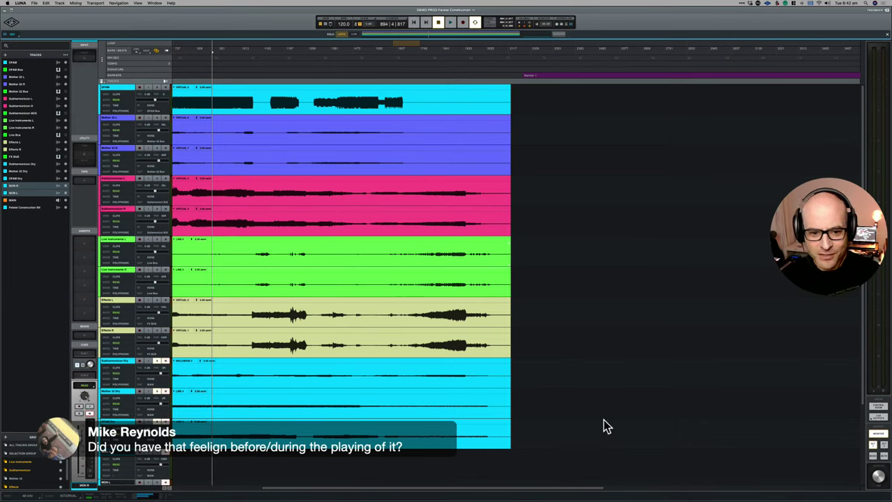
click(406, 52)
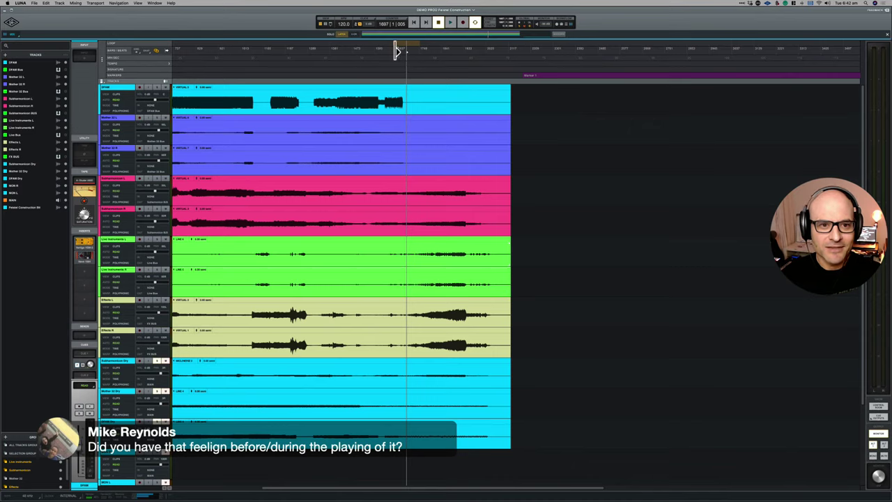
click(395, 51)
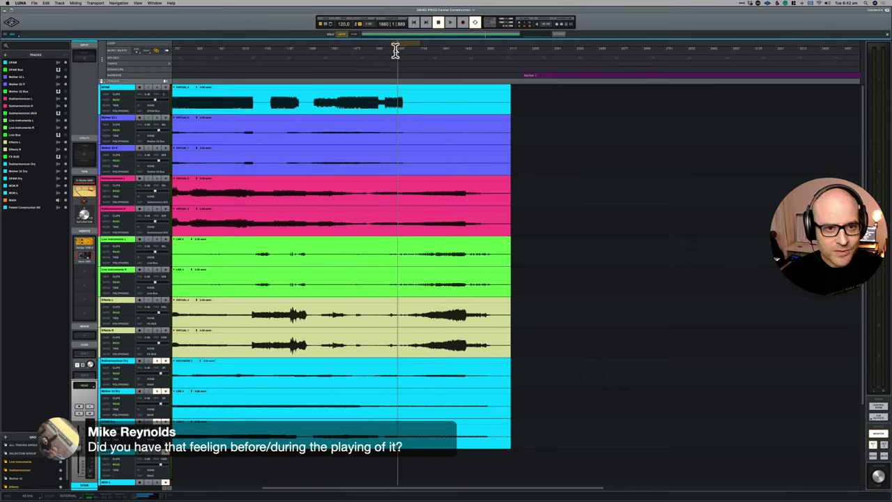
click(395, 51)
key(space)
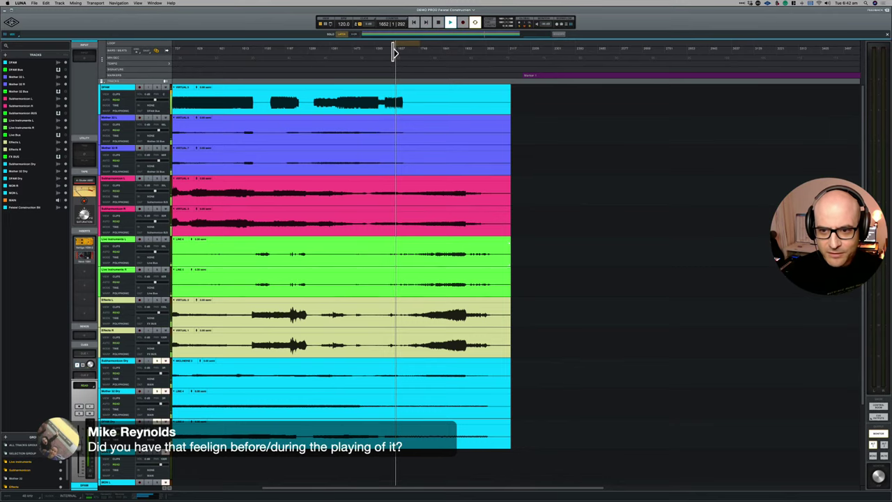
key(space)
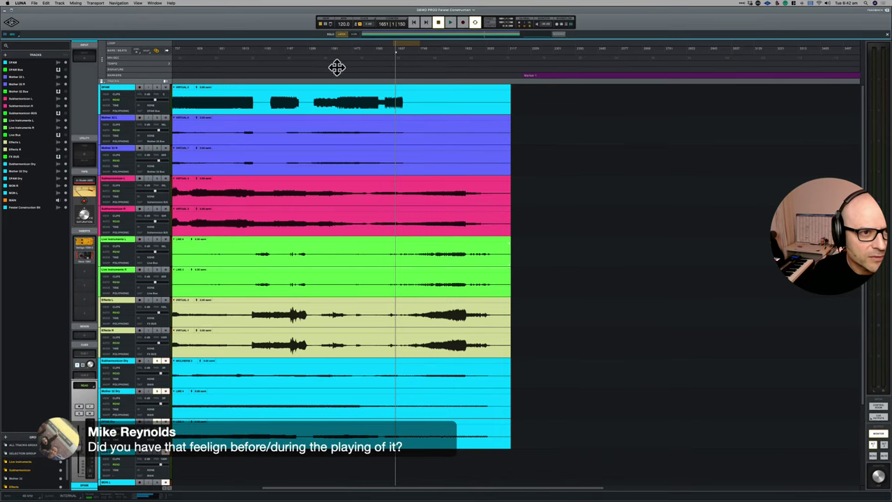
Step: Play the session in the mixer view, clear the solos on the three dry channels, and return to the timeline
key(super+equal)
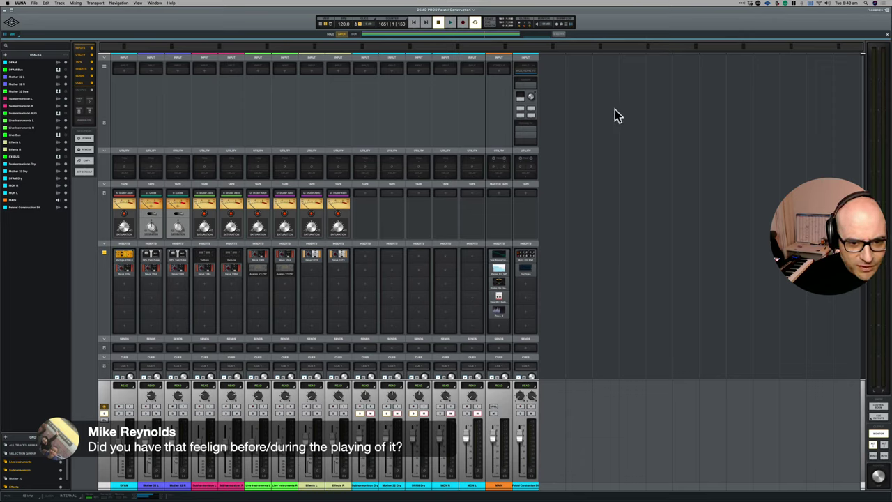
key(space)
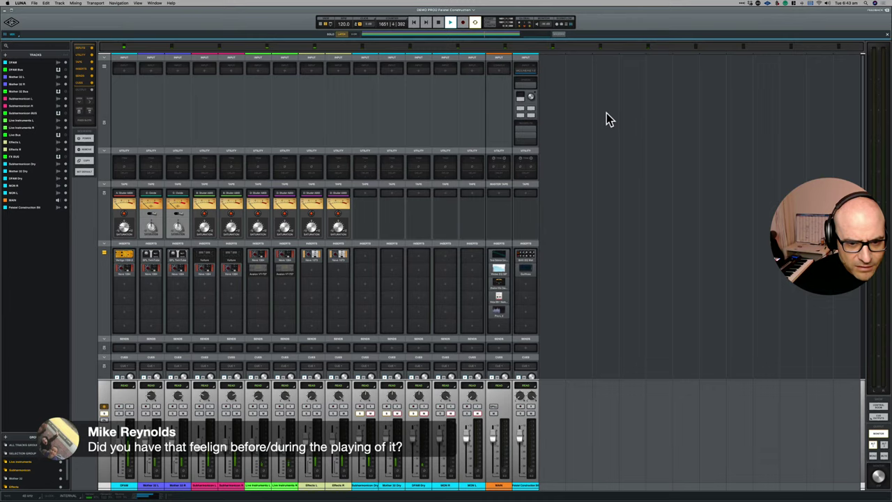
key(space)
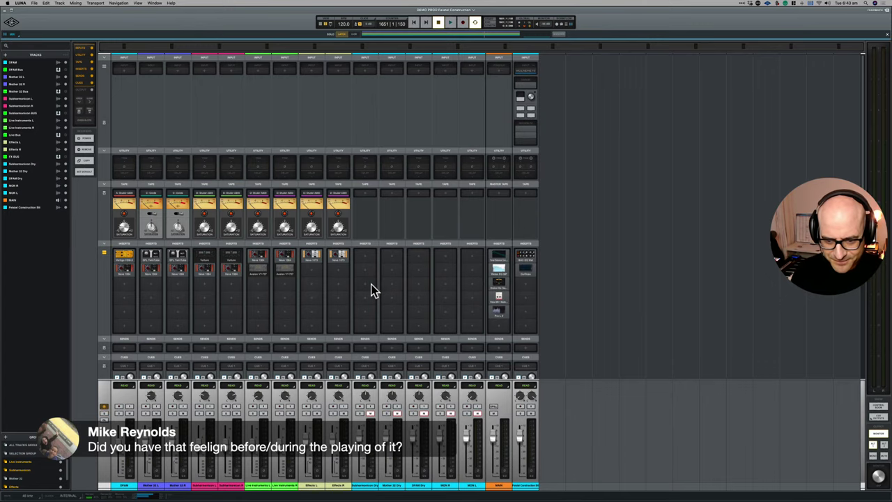
key(super+equal)
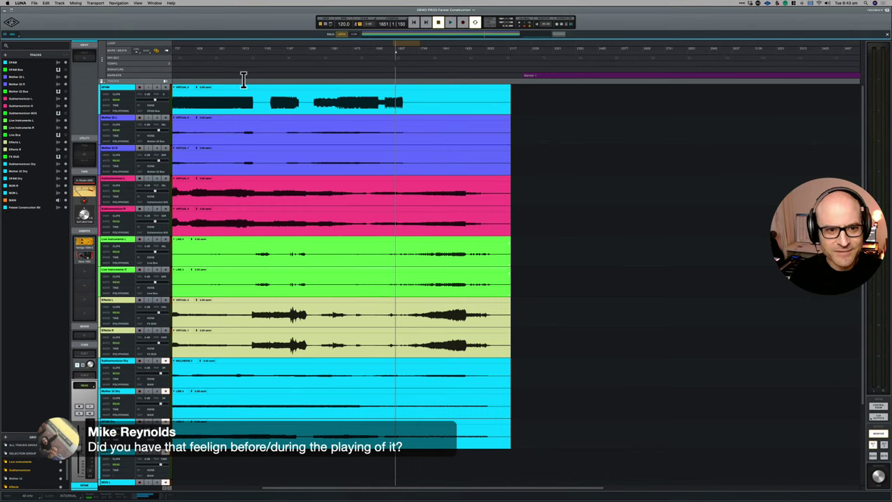
Step: Listen to the passage from around bar 1630 to the end of the DFAM part
click(398, 49)
click(390, 48)
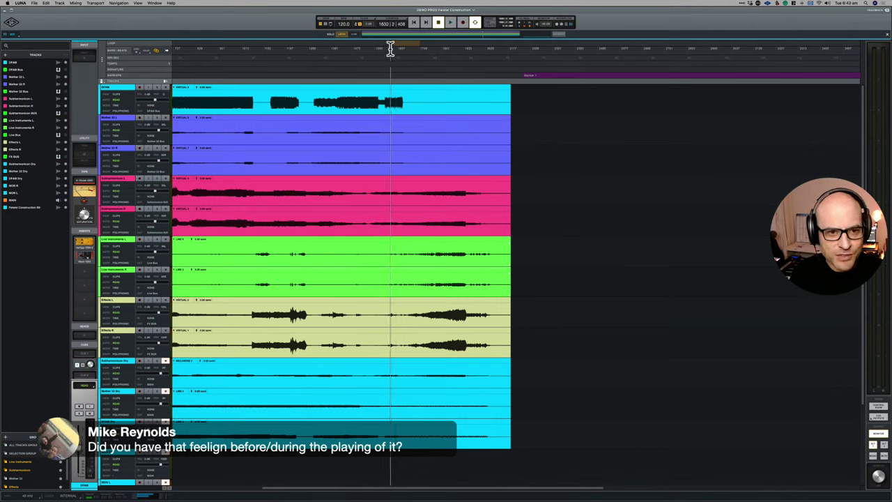
key(space)
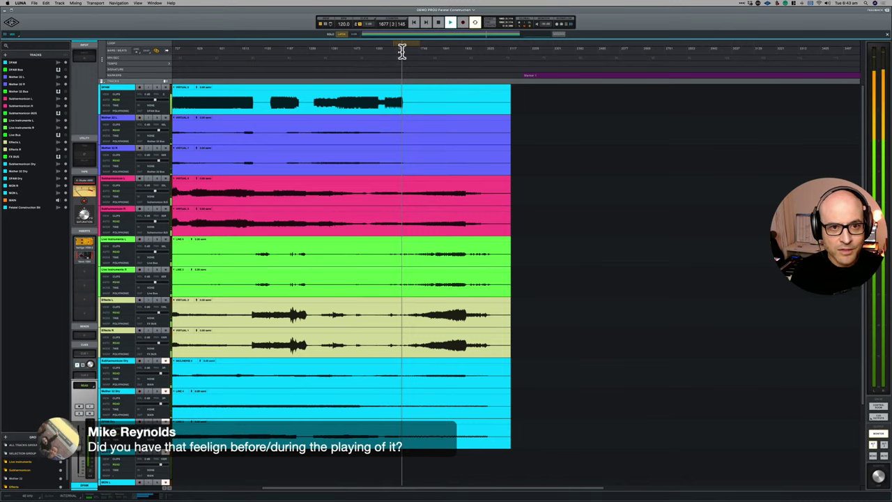
key(space)
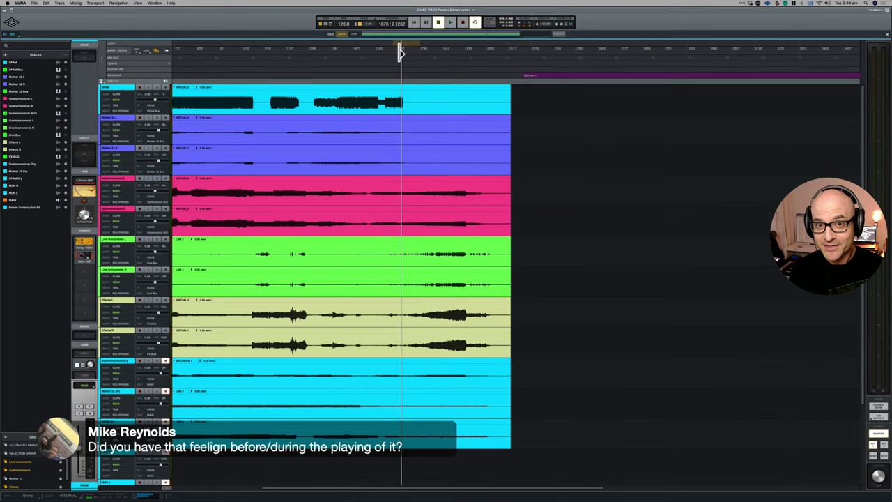
Step: Play the transition after the DFAM part from around bar 1676, and play on from about bar 1686
key(space)
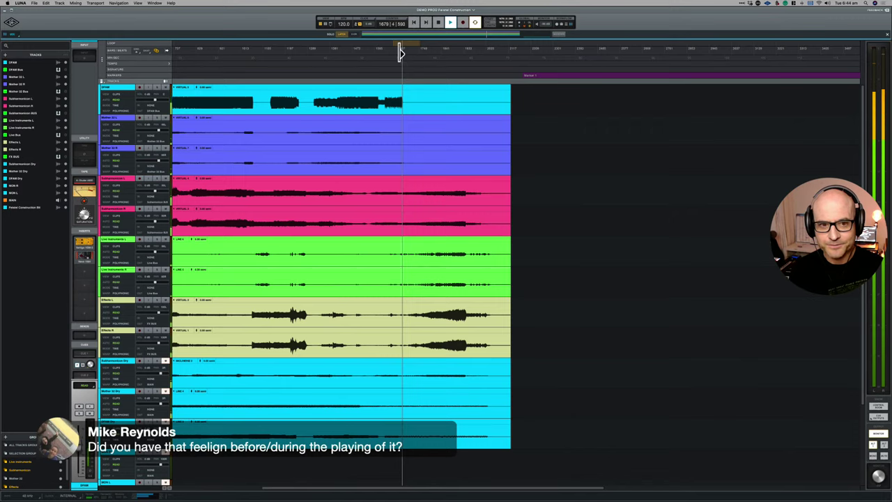
key(space)
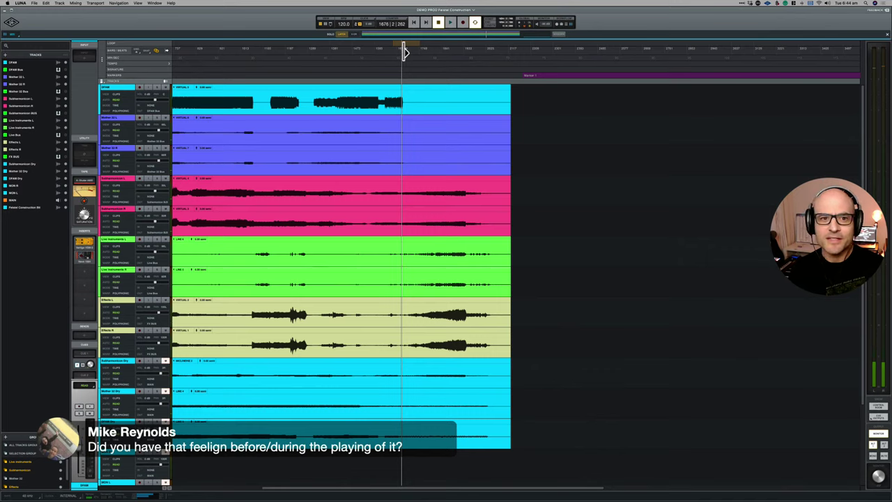
click(404, 51)
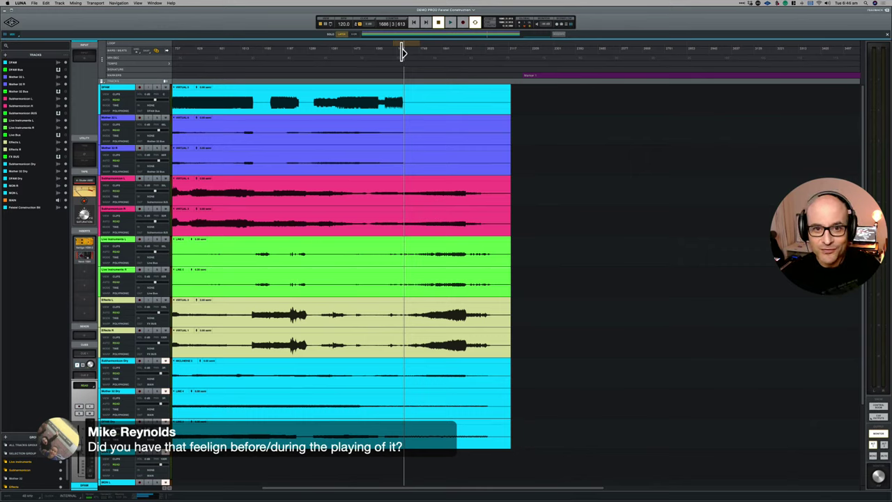
key(space)
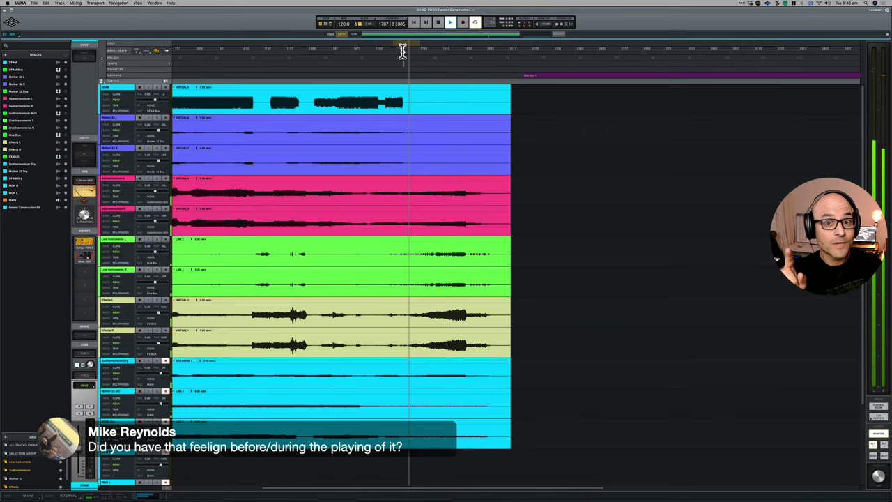
Step: Listen to the transition after the DFAM part from around bar 1702 and stop playback
key(space)
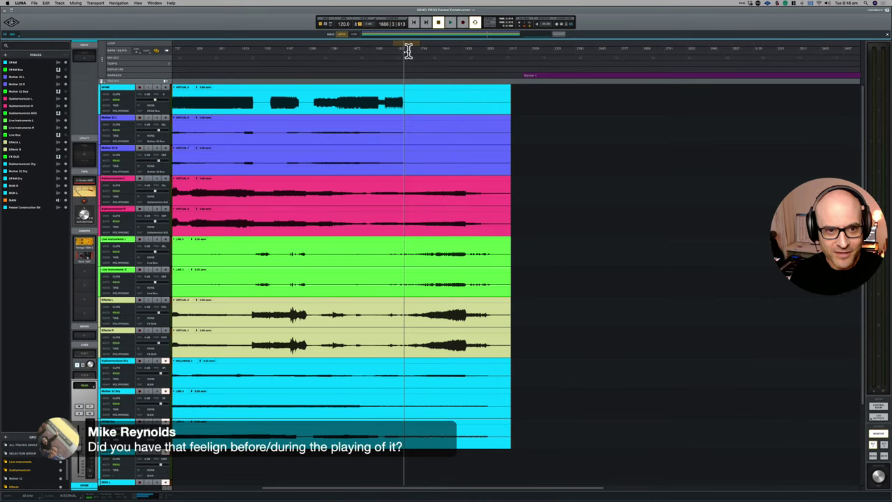
click(408, 52)
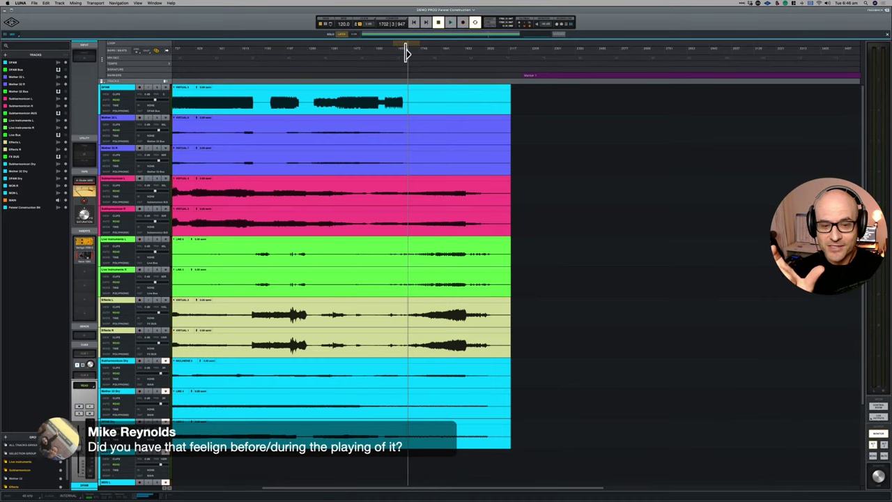
key(space)
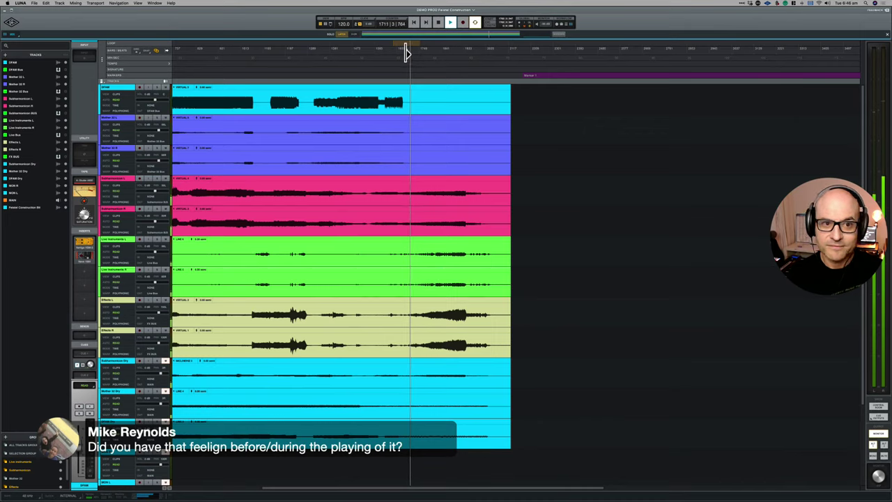
click(438, 23)
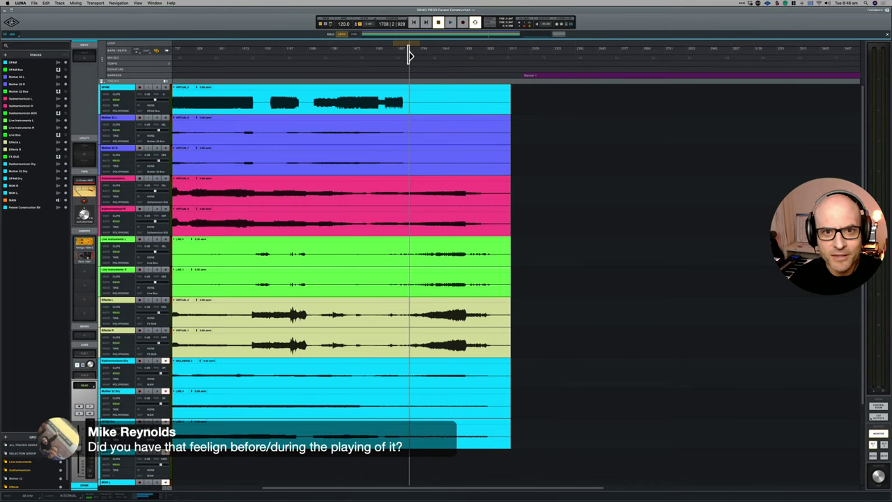
Step: Play the session from around bar 1708 to hear how the section after the DFAM part develops
key(space)
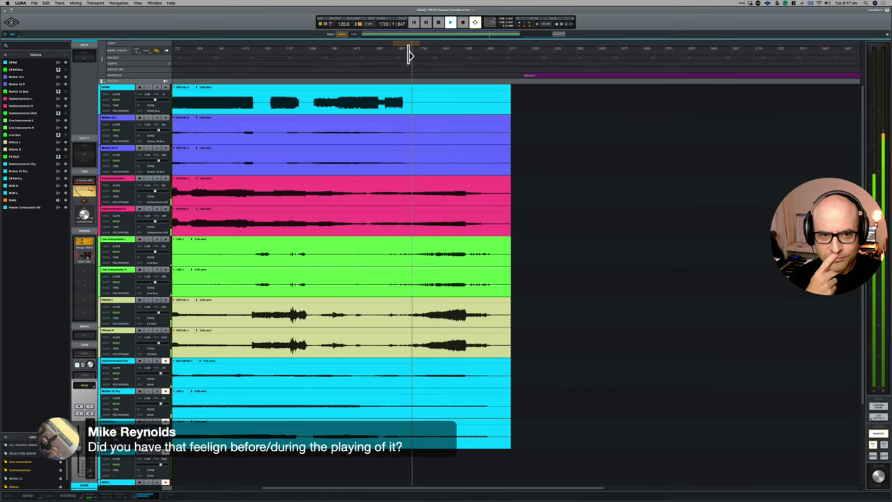
click(437, 23)
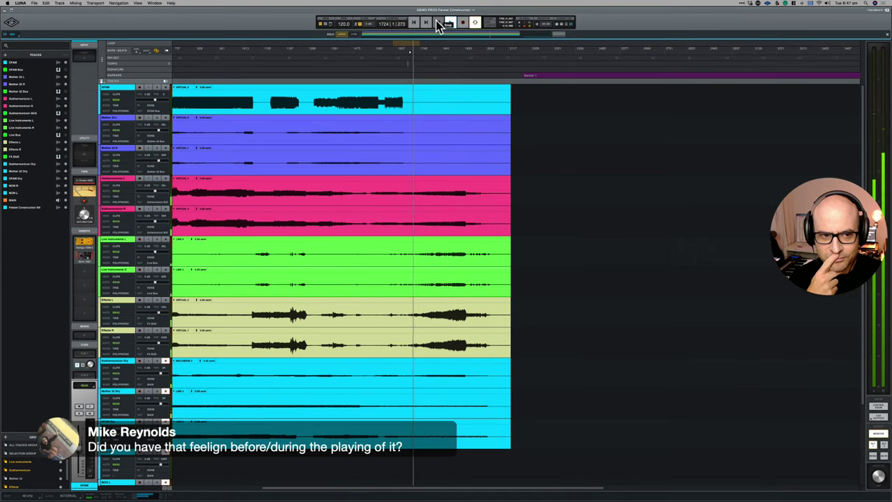
click(438, 26)
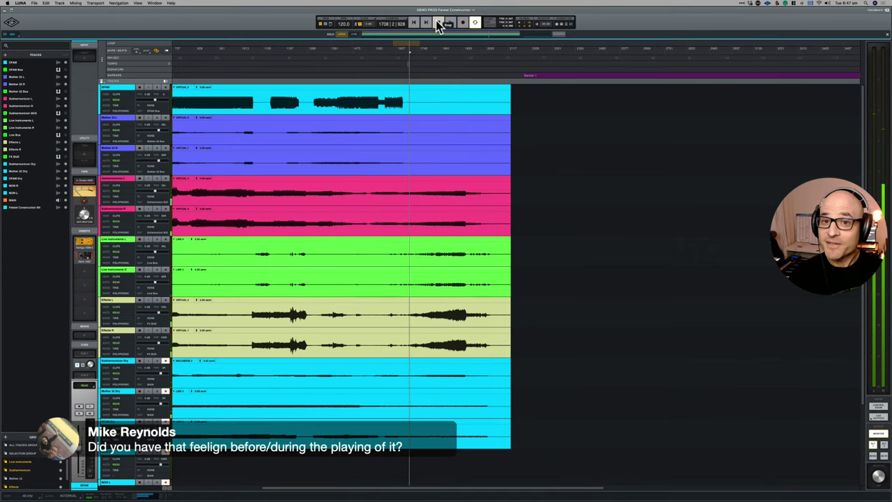
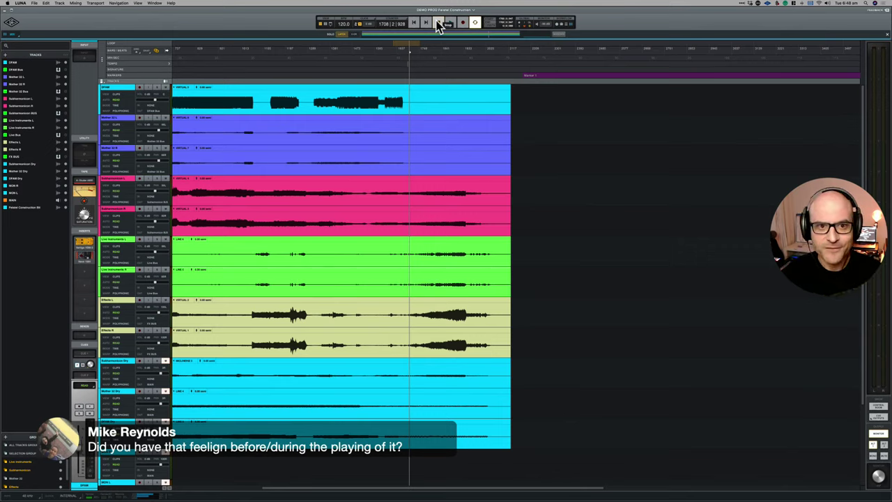
click(437, 25)
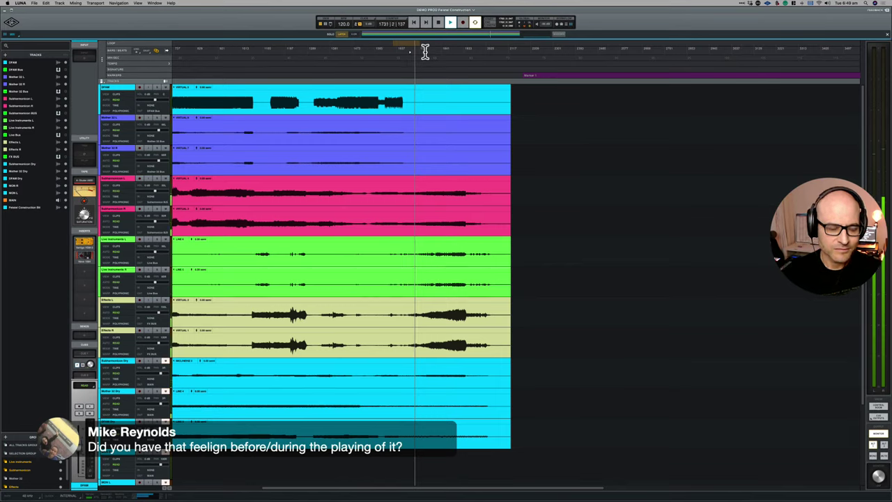
Step: Start a new instrument track and look through the available instruments, closing the list without choosing one
click(4, 56)
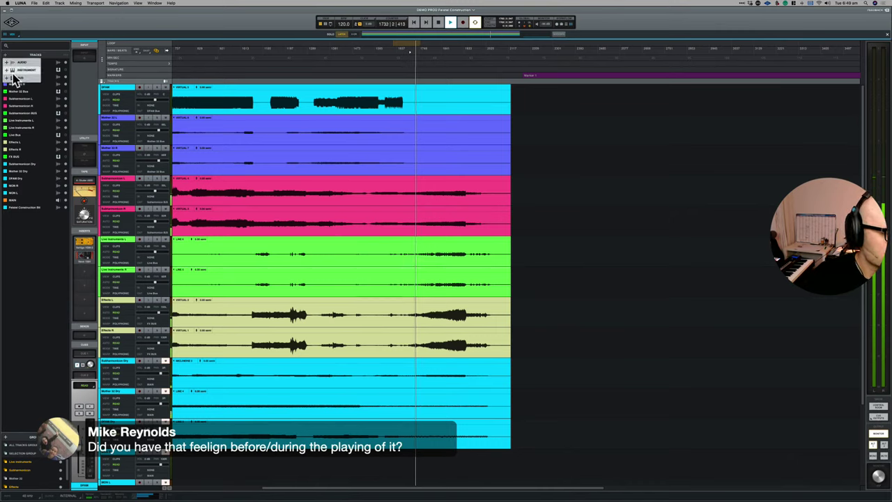
click(16, 71)
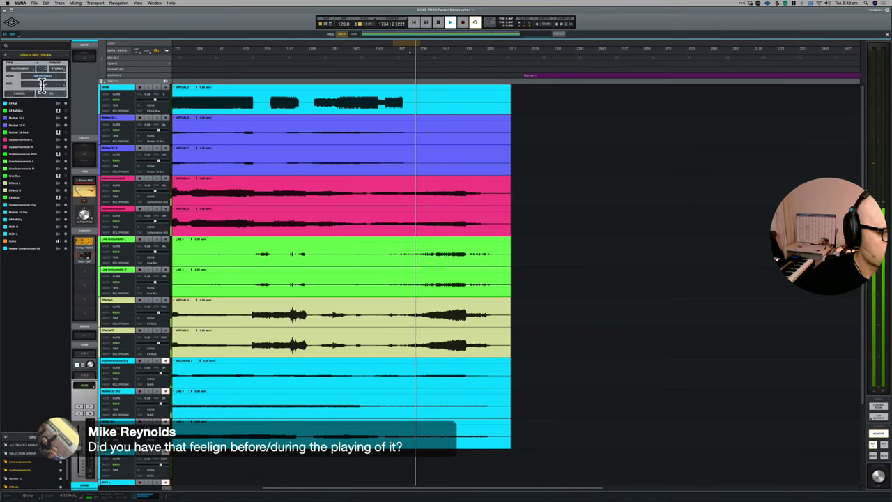
click(42, 77)
scroll(41, 236, down, 5)
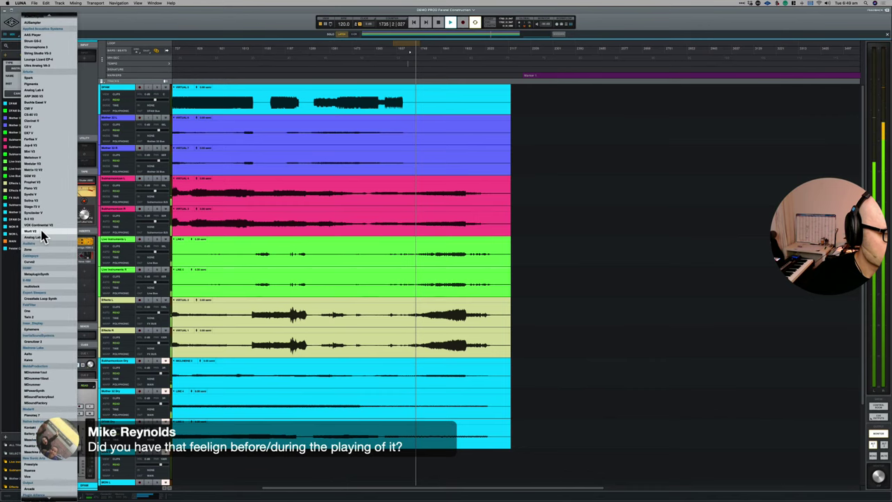
scroll(42, 235, down, 5)
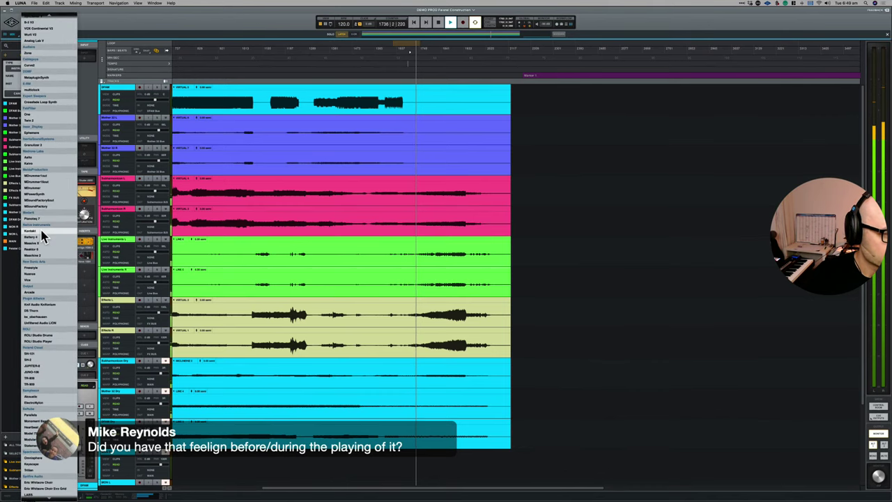
scroll(42, 396, down, 3)
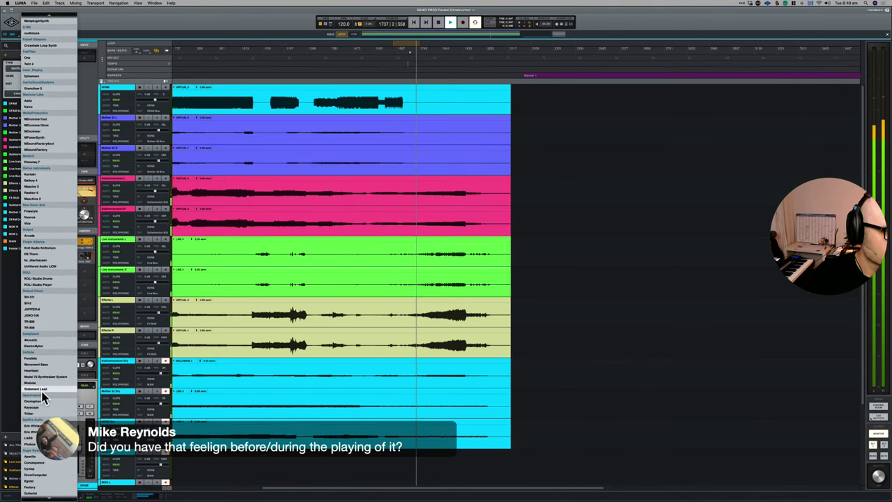
scroll(52, 229, up, 10)
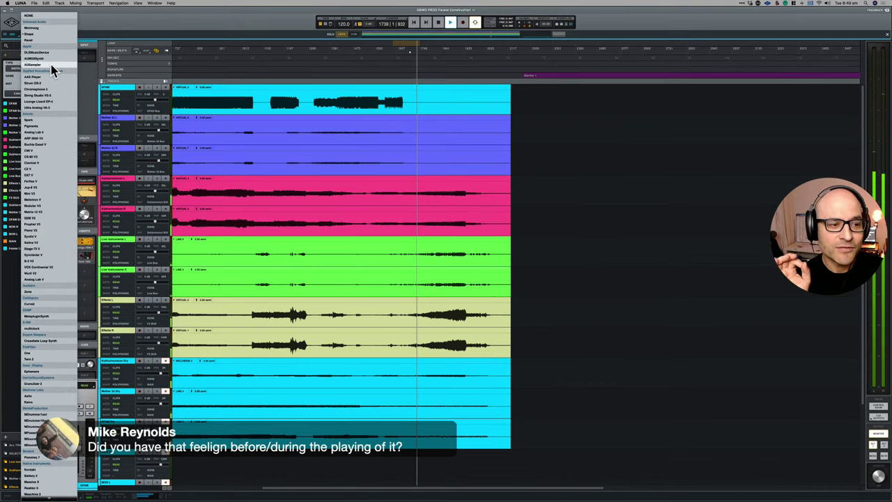
click(543, 278)
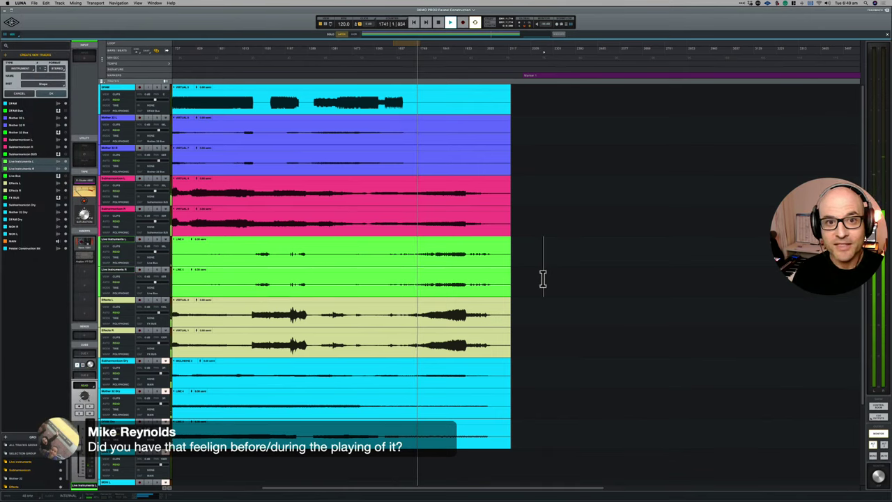
Step: Listen to the section from around bar 1769 and again from around bar 1741, and stop playback
click(438, 23)
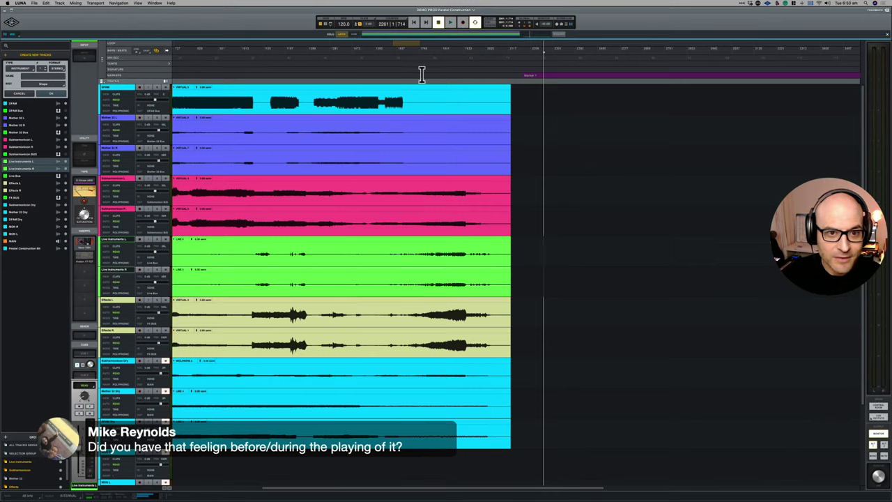
click(423, 50)
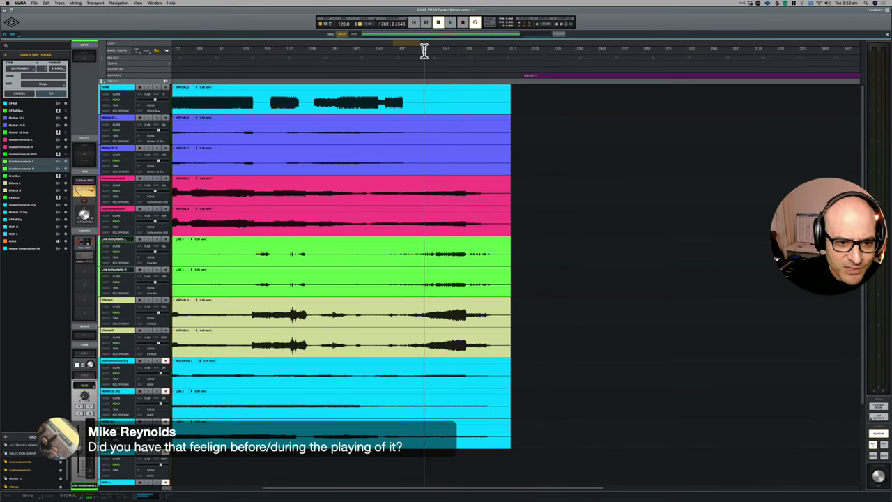
key(space)
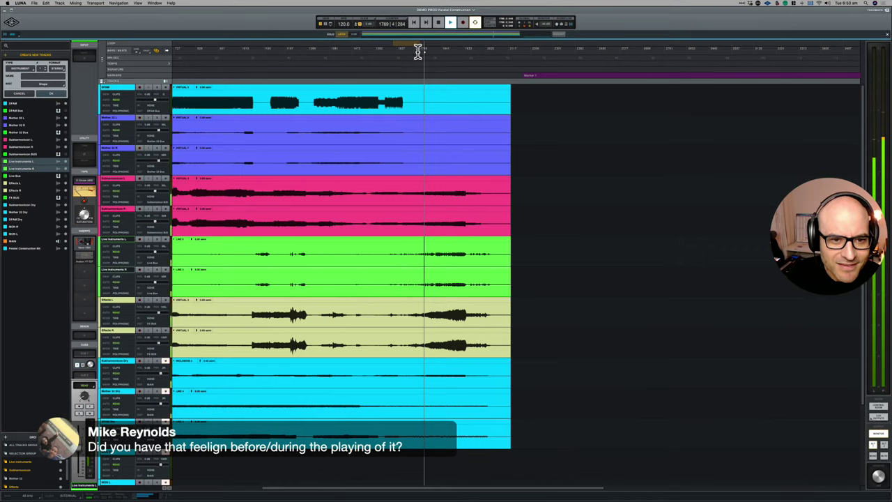
click(418, 50)
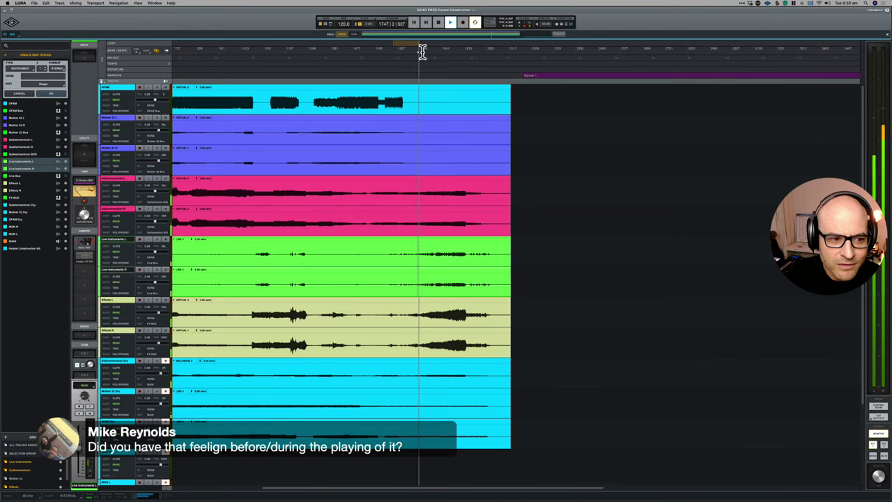
key(space)
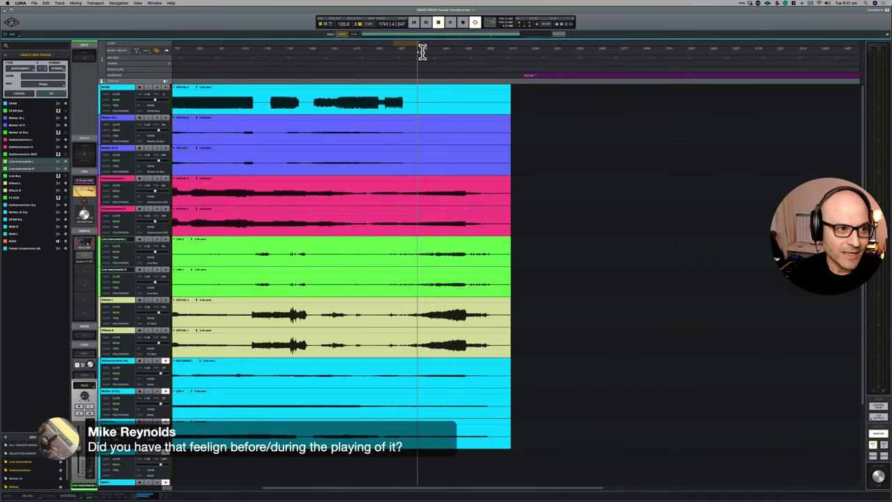
Step: Choose Pianoteq 7 as the instrument for the new stereo instrument track and create the track
click(43, 84)
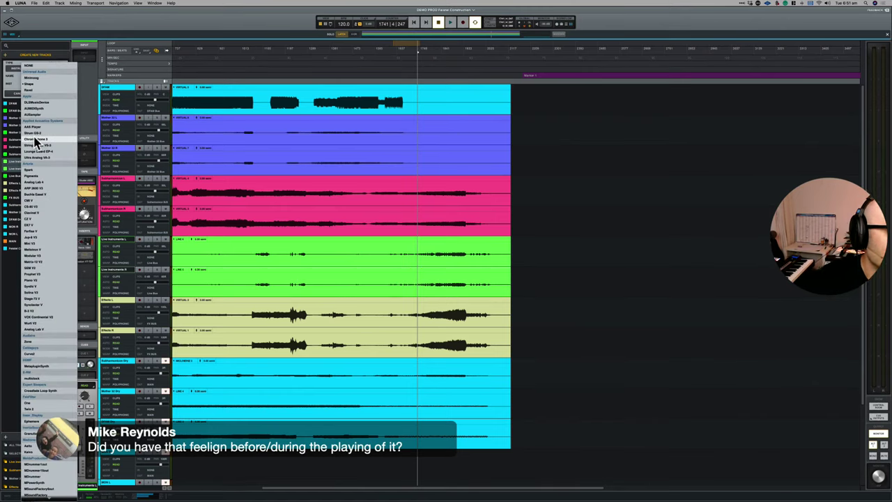
scroll(33, 252, down, 3)
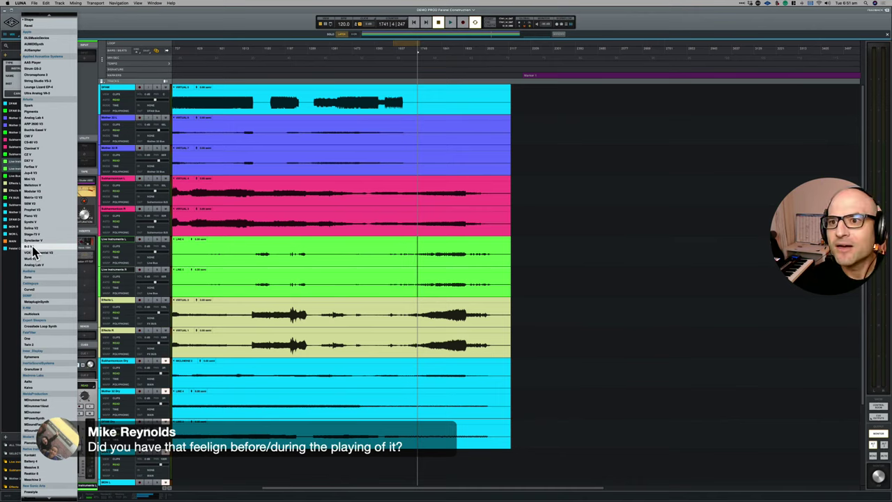
scroll(33, 253, down, 3)
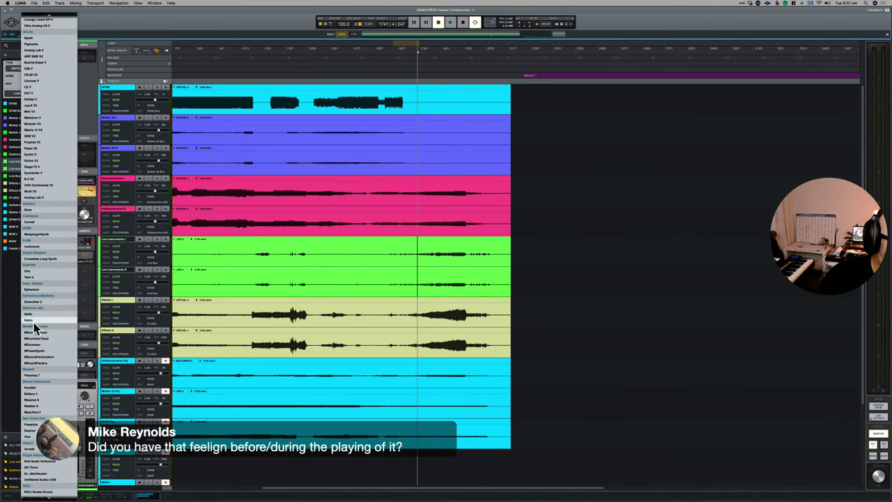
scroll(34, 323, down, 6)
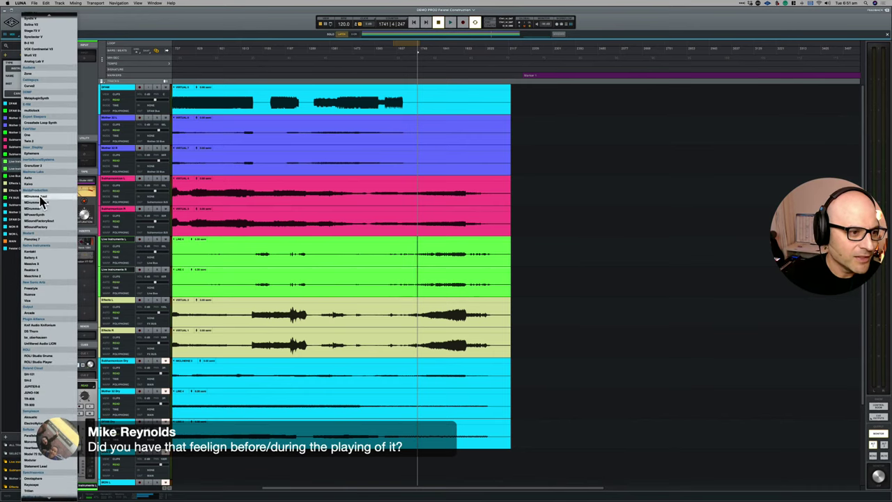
scroll(36, 265, down, 8)
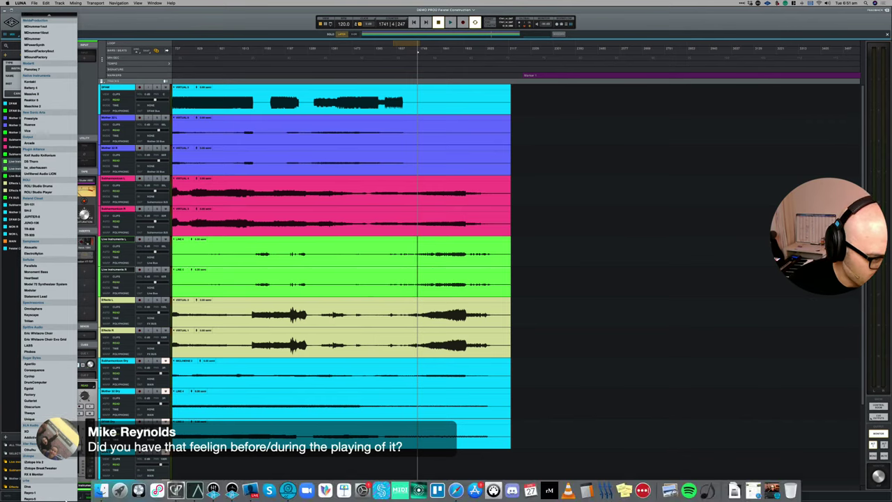
scroll(49, 400, up, 1)
scroll(49, 400, up, 3)
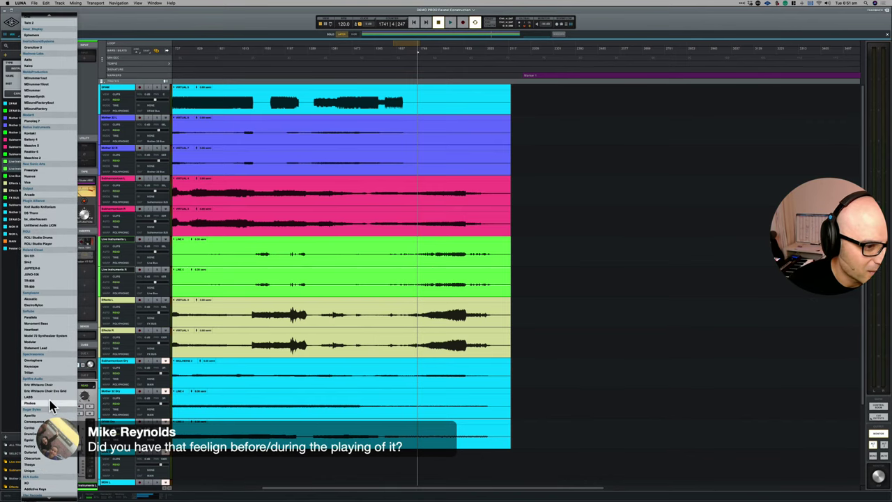
scroll(55, 358, up, 6)
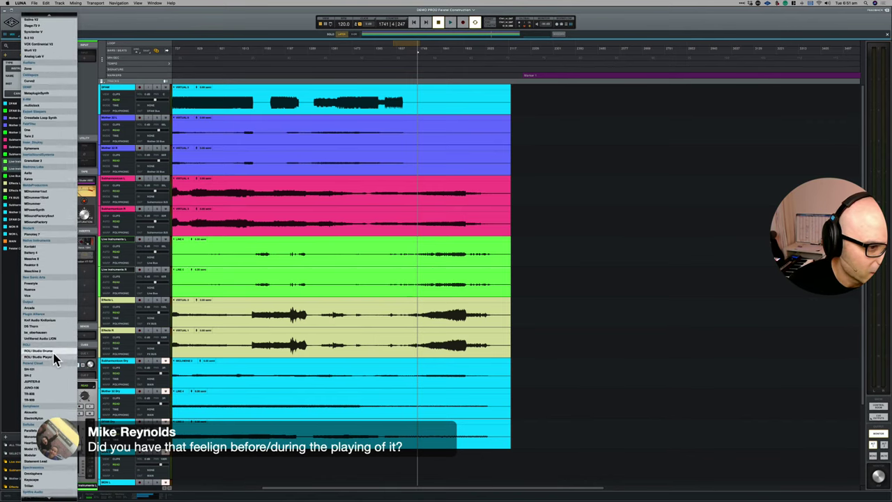
scroll(54, 358, up, 4)
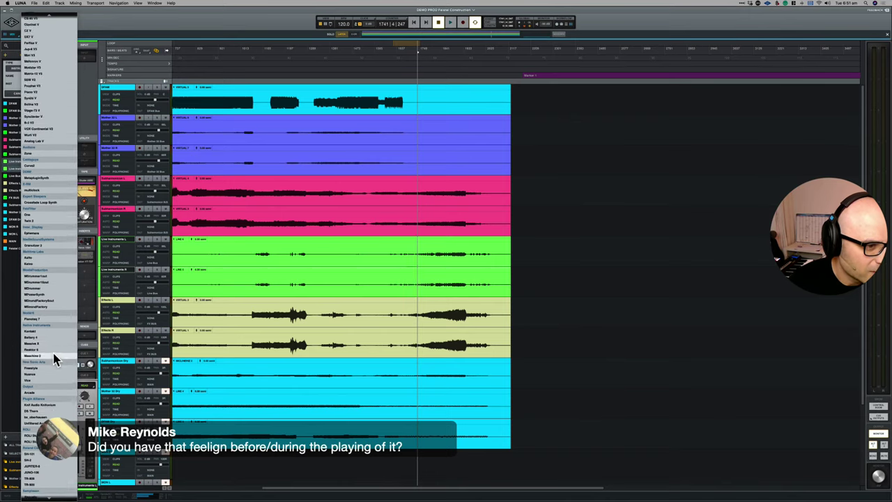
scroll(54, 238, up, 3)
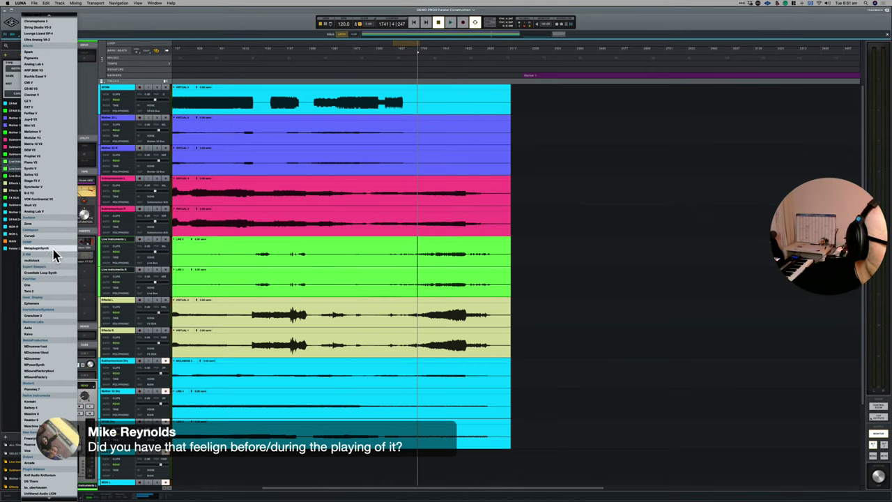
scroll(47, 342, down, 8)
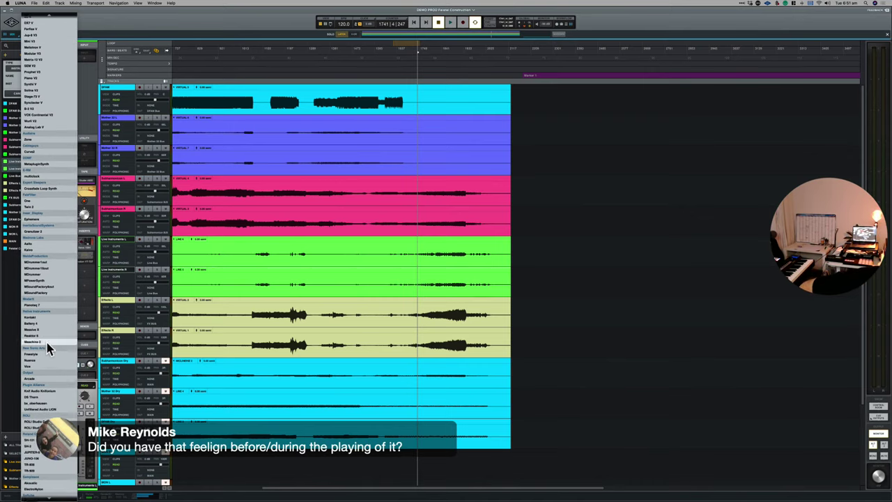
scroll(47, 342, up, 4)
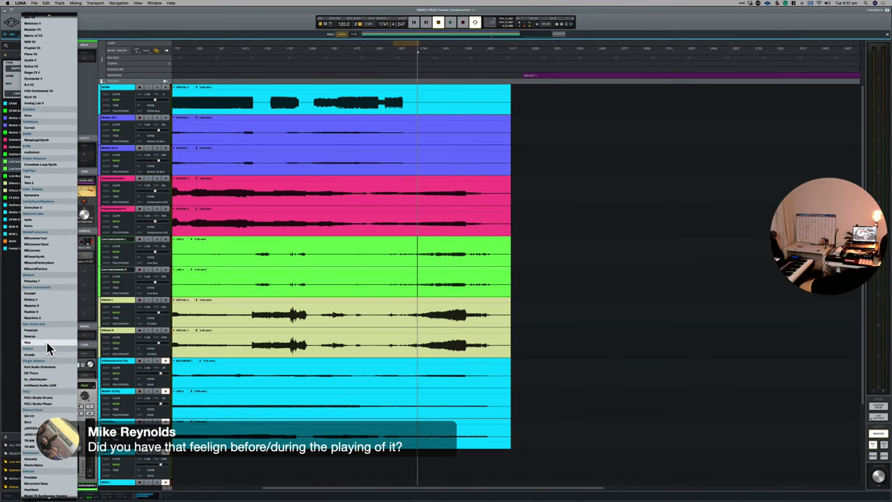
click(50, 309)
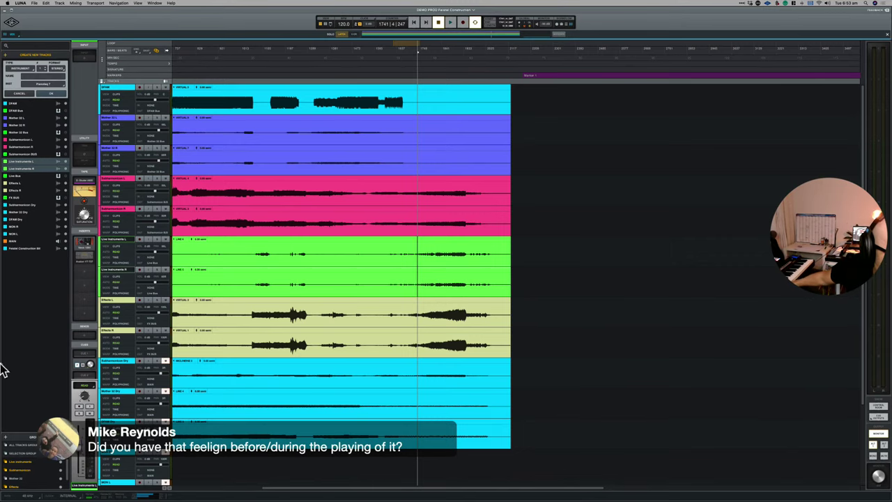
scroll(147, 304, down, 5)
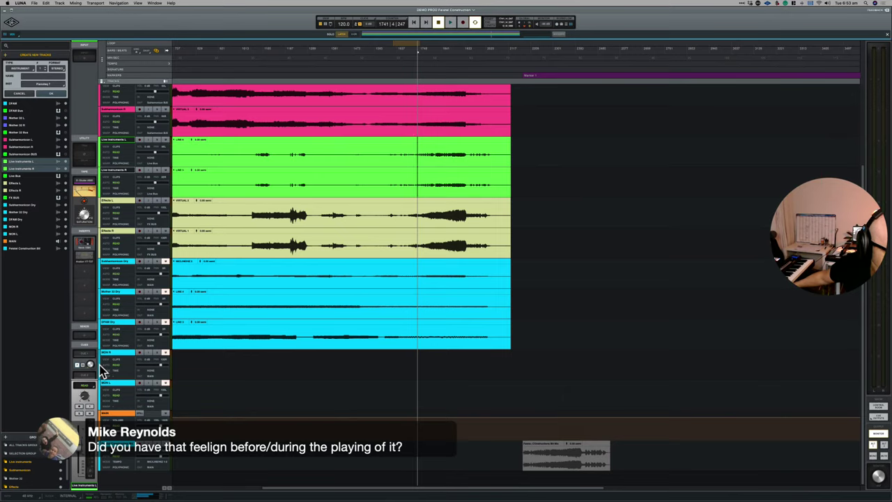
click(45, 93)
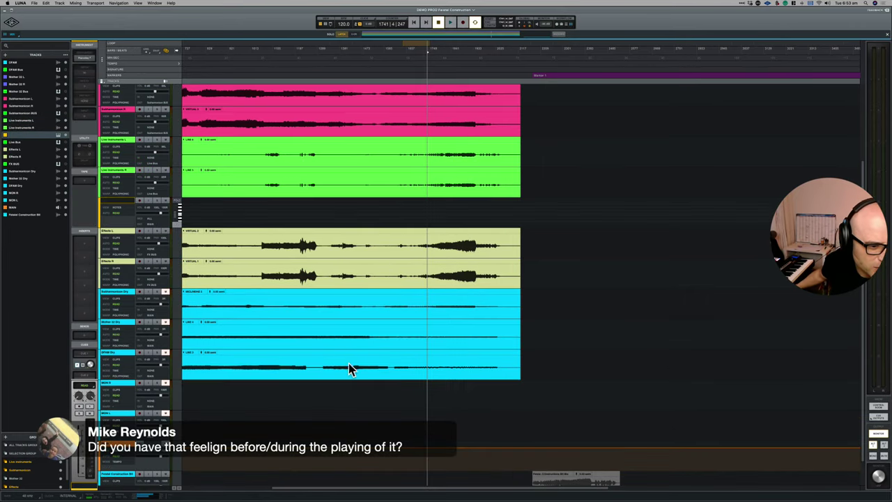
Step: Close the Pianoteq window over the mixer and disable all insert plug-ins on the MAIN output
scroll(157, 291, down, 1)
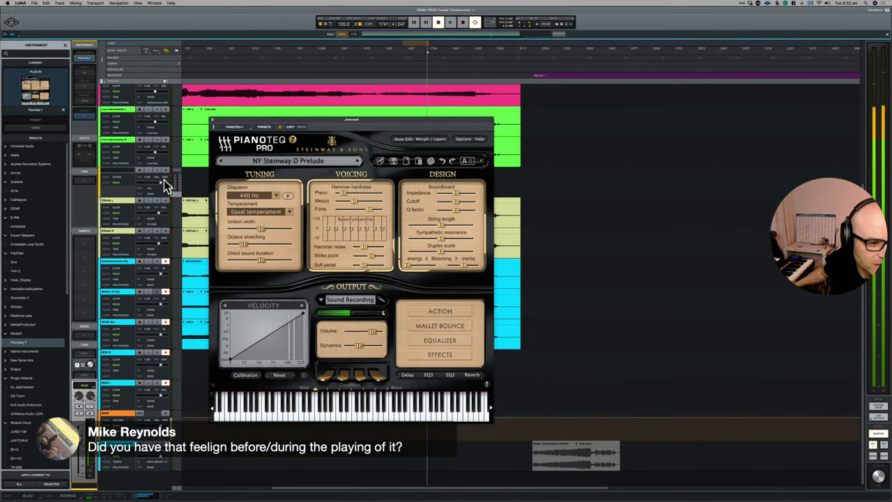
key(super+equal)
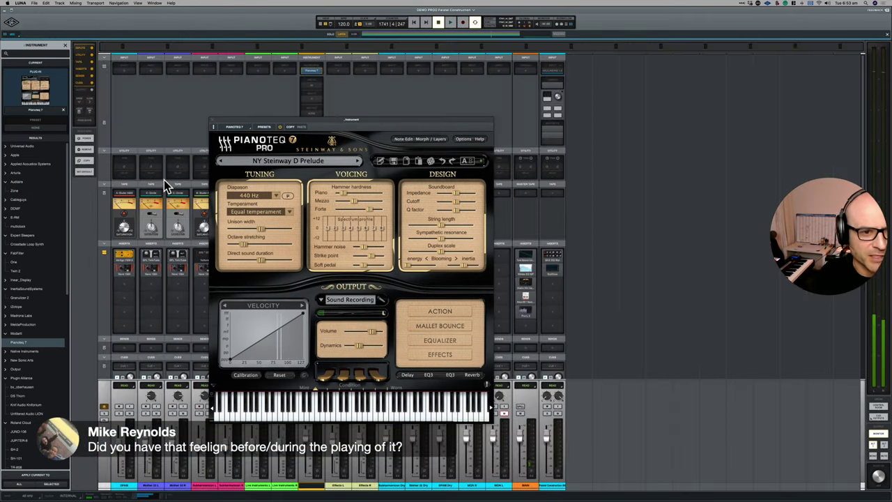
click(213, 120)
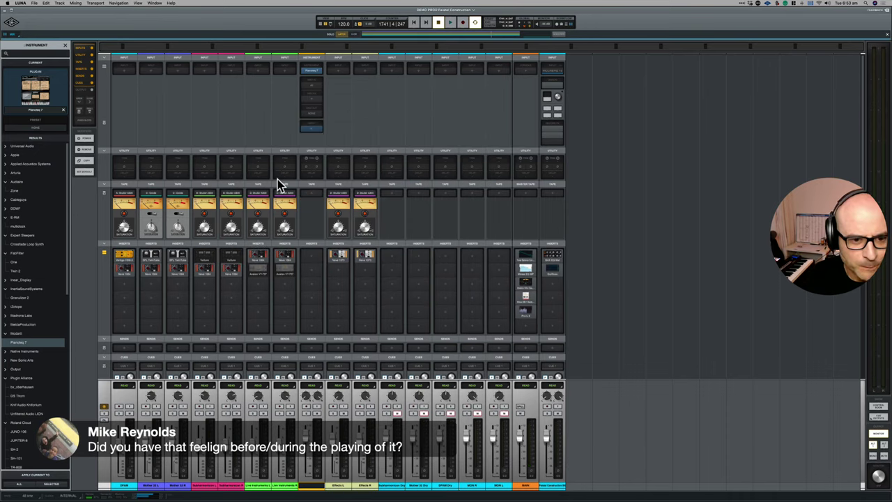
right_click(534, 261)
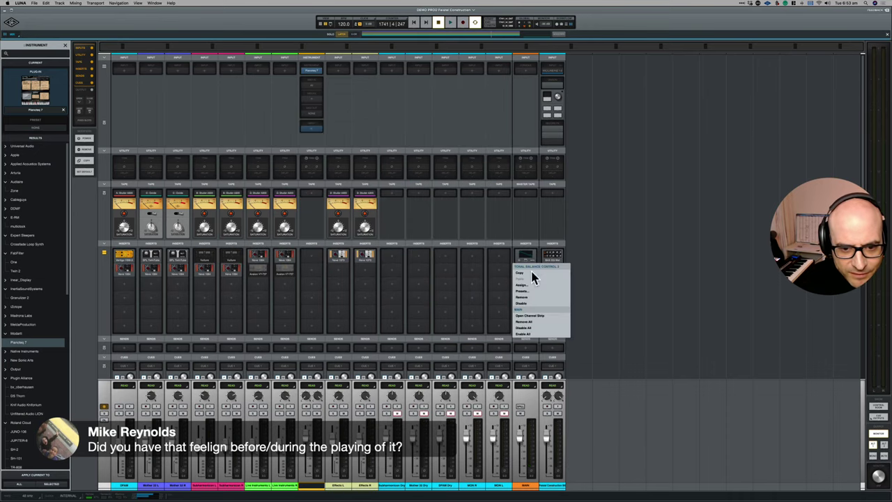
click(528, 328)
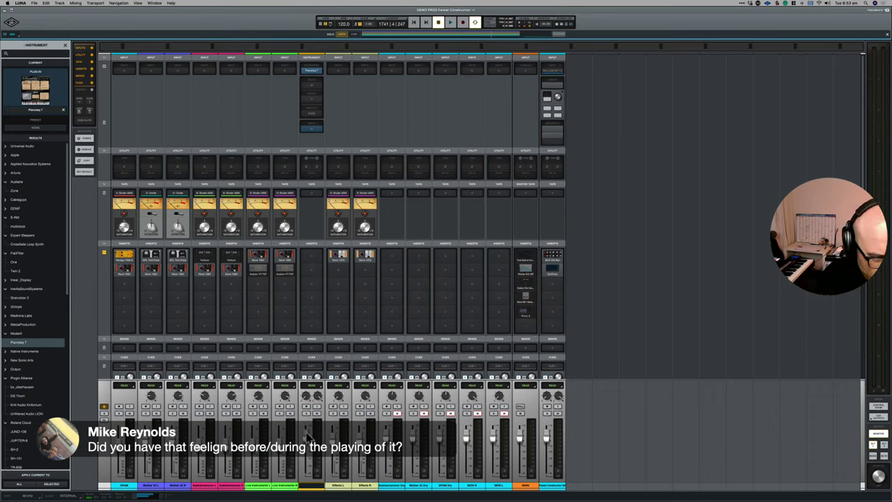
Step: Rename the new instrument track Piano, load Pianoteq's Monday Bechstein 003 (Zentaur) preset and close its window
click(311, 487)
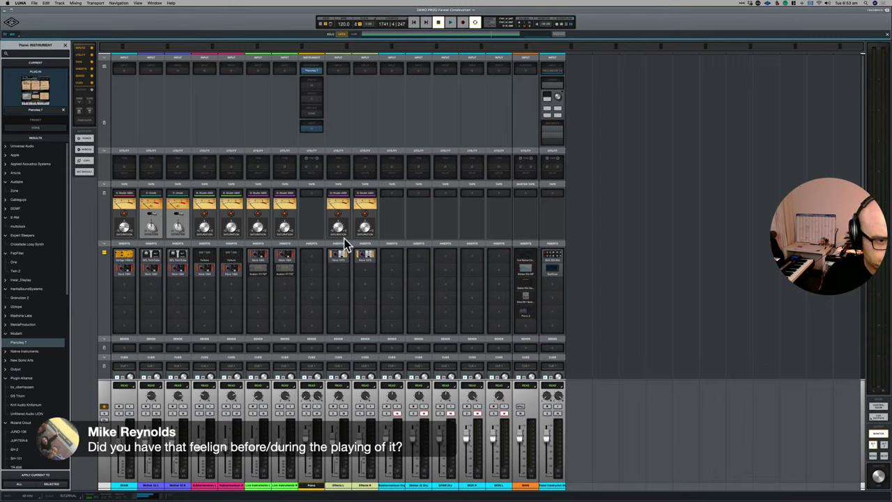
click(312, 70)
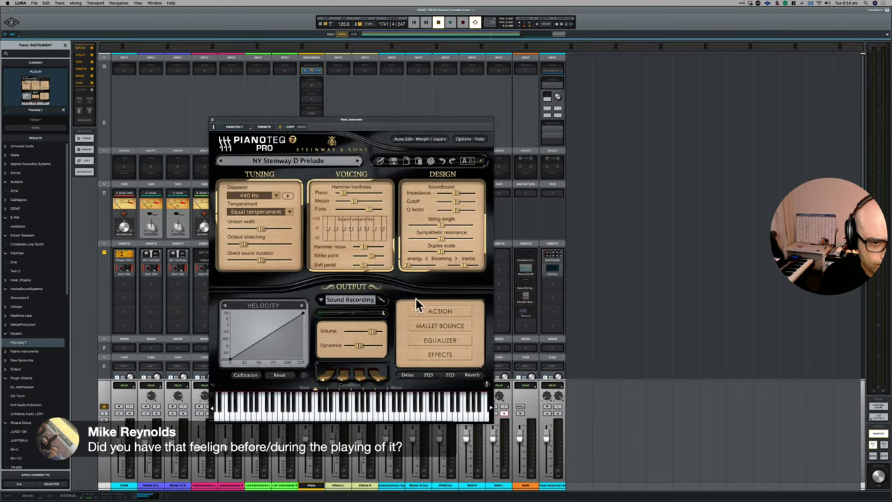
click(283, 160)
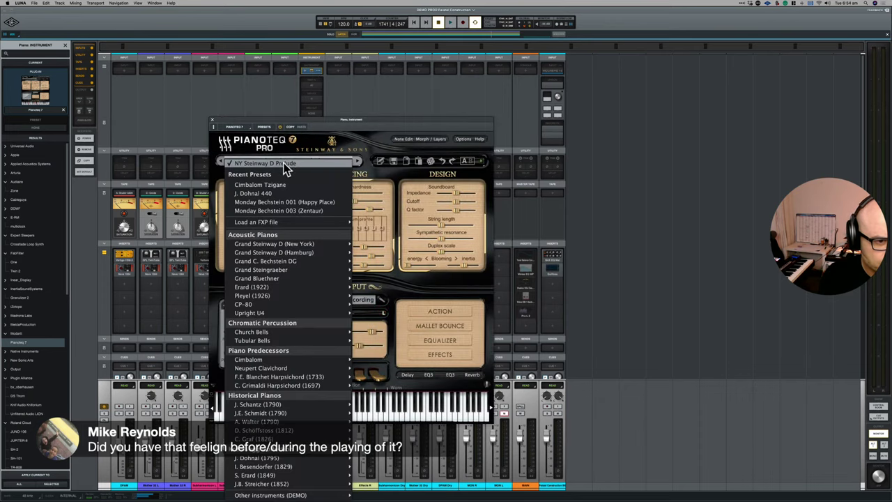
click(286, 211)
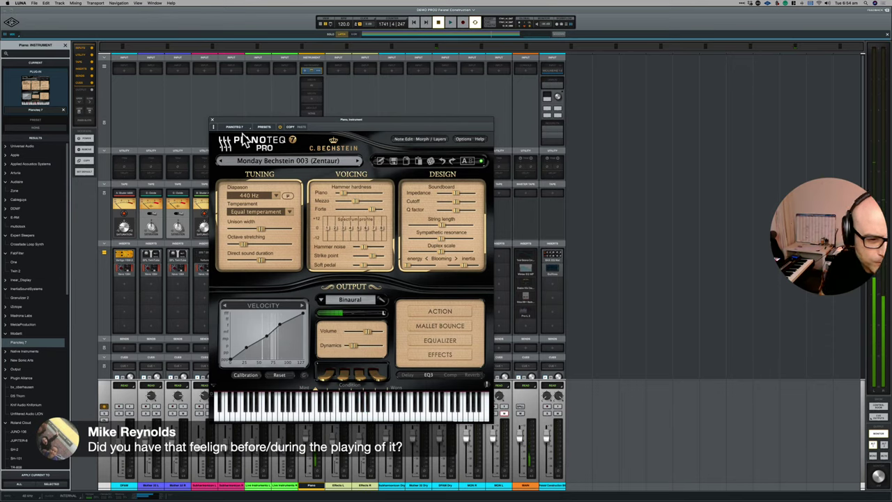
click(213, 120)
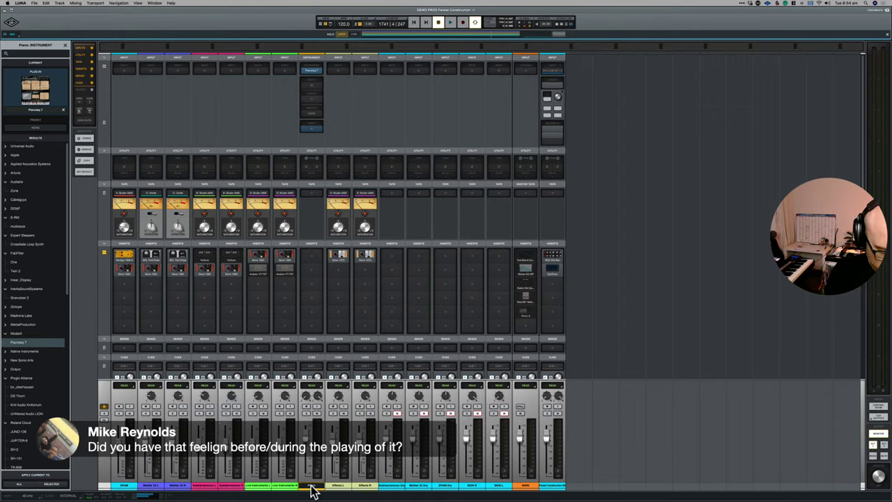
Step: Create a stereo bus named reverb from Send 1 of the Piano track, with the console option set to None
key(super+shift+b)
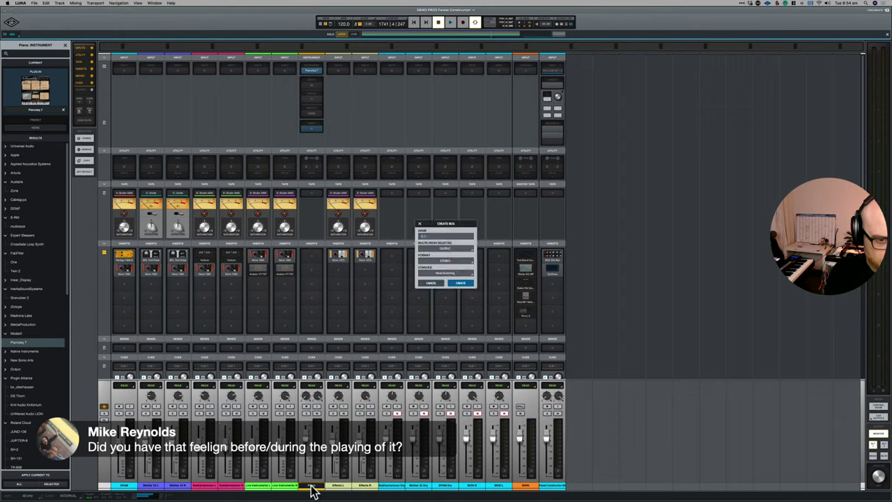
click(450, 250)
click(445, 262)
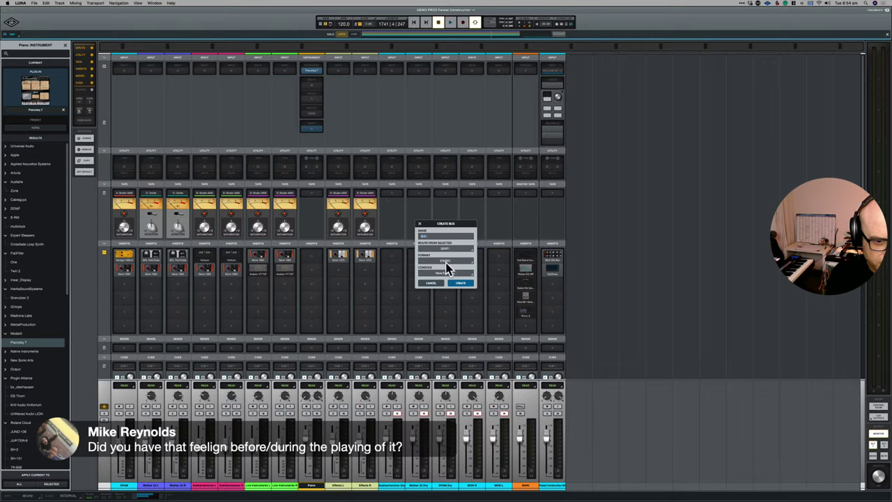
click(447, 274)
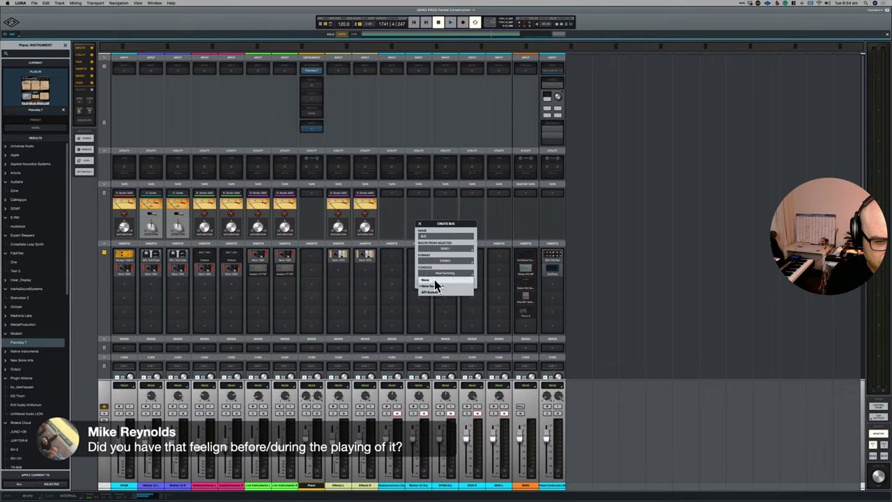
click(435, 280)
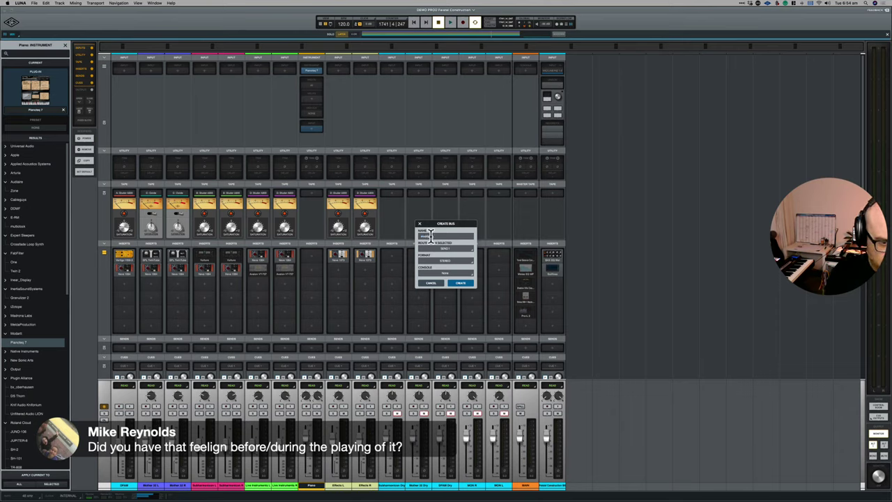
key(Return)
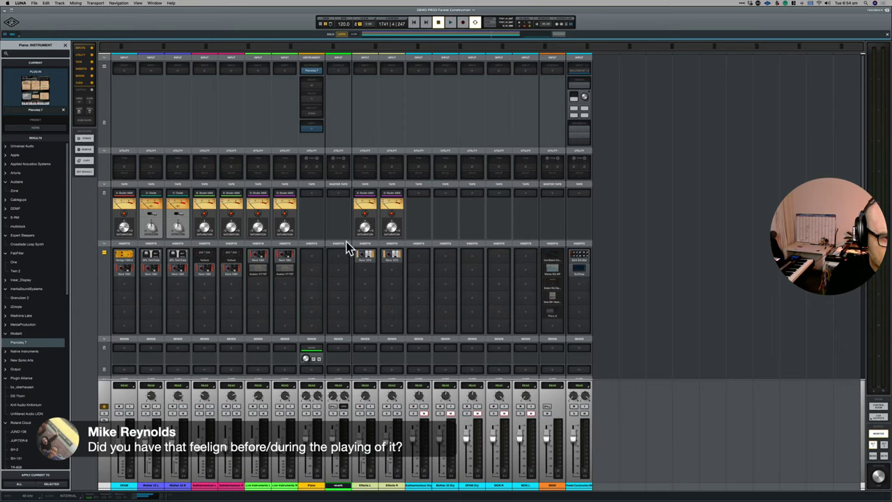
Step: Add ValhallaSupermassive to the first insert slot of the reverb bus
click(335, 259)
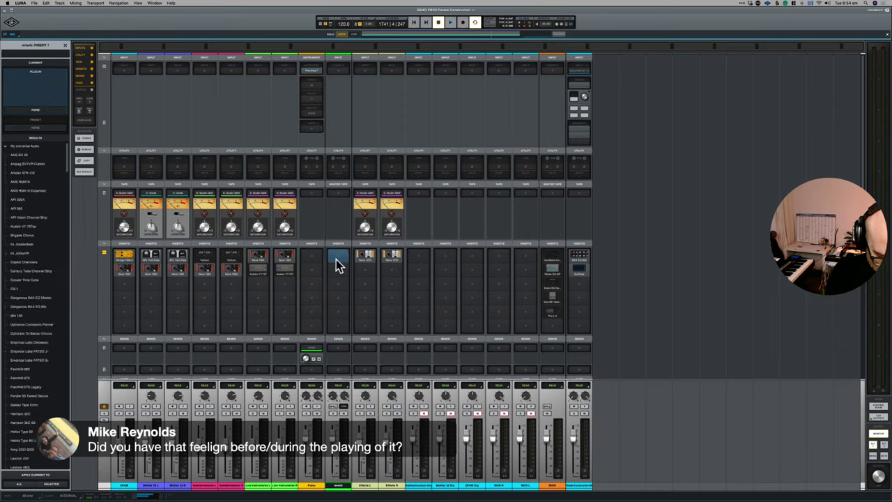
text(supermassive)
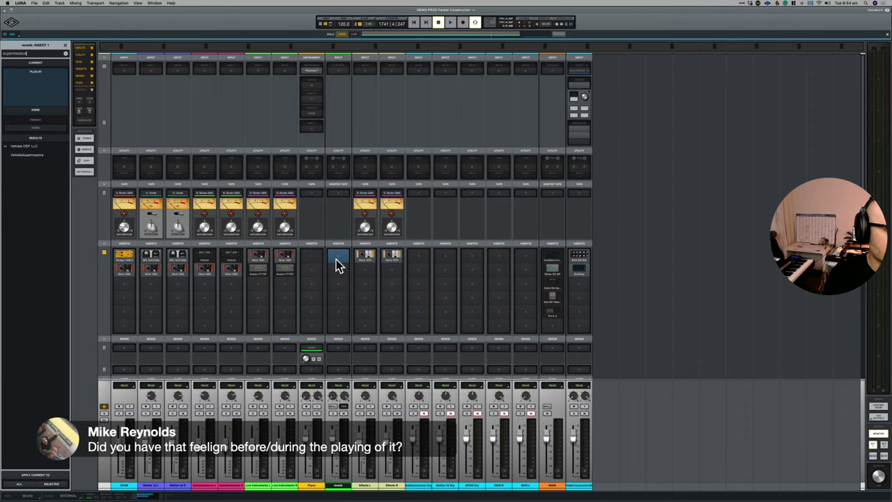
key(Return)
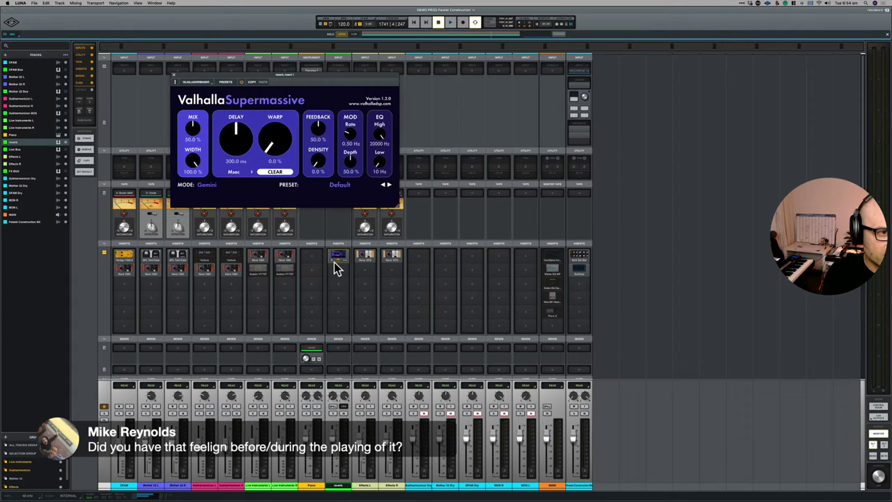
Step: Set Supermassive's Mix to 100% and load SpaceIsThePlace from its Massive reverb presets
drag(184, 134, 187, 120)
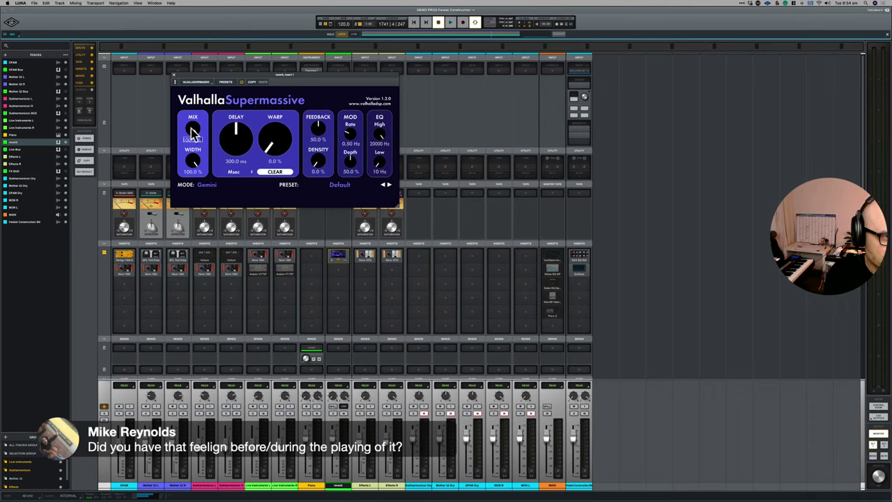
click(339, 185)
mouse_move(331, 273)
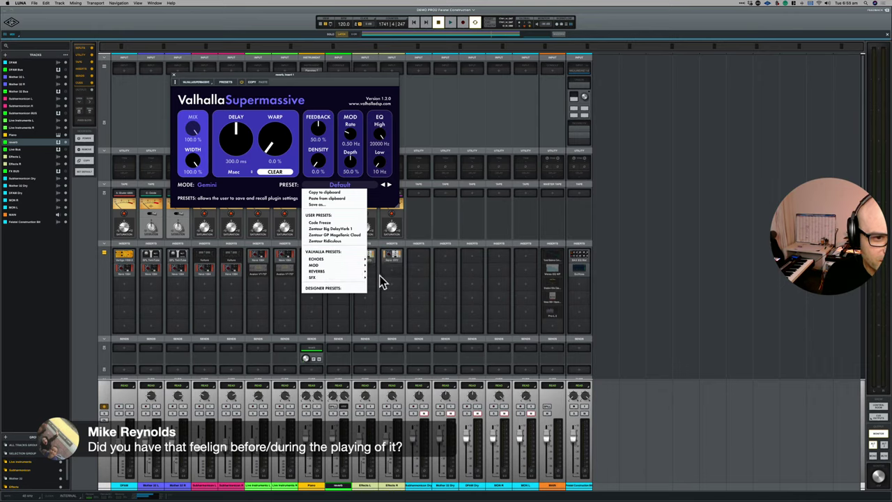
mouse_move(383, 271)
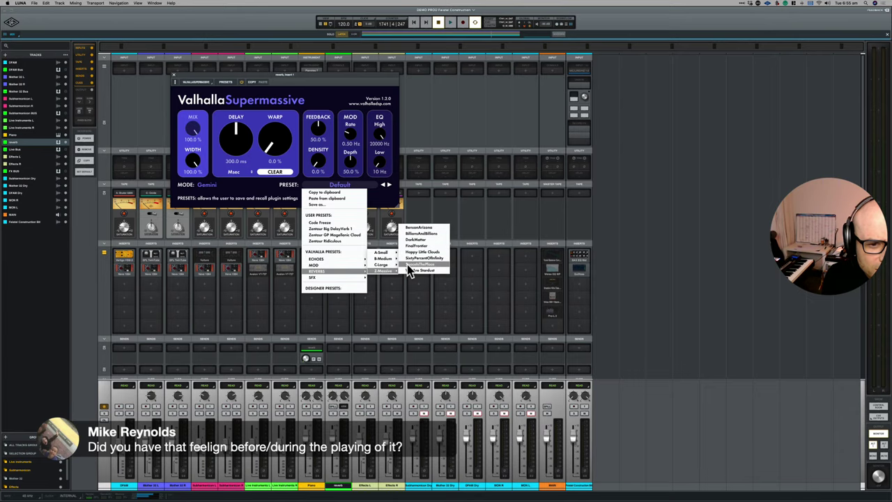
click(407, 265)
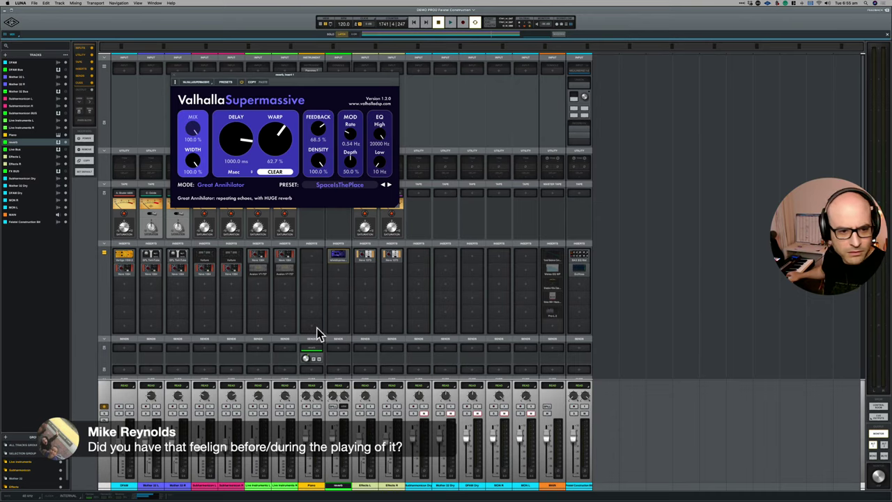
Step: Try the Piano track through the reverb with Density at 94.1%, keep the SpaceIsThePlace preset and close the plug-in
click(317, 489)
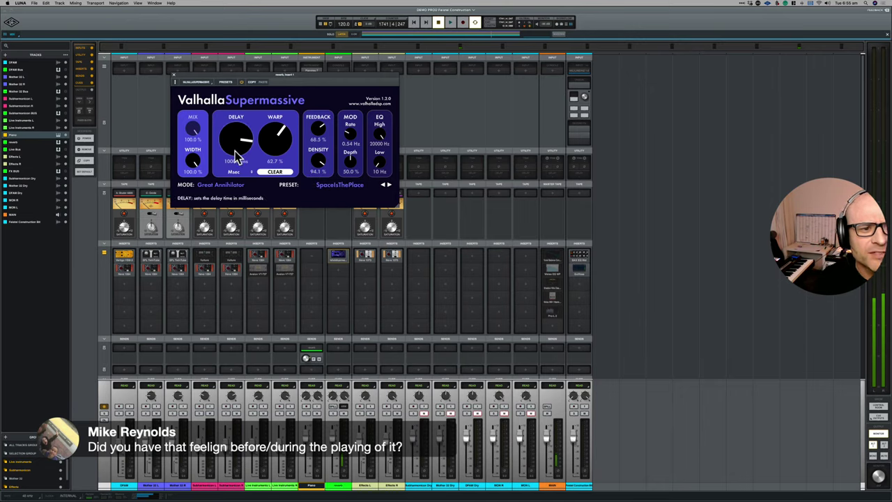
click(353, 187)
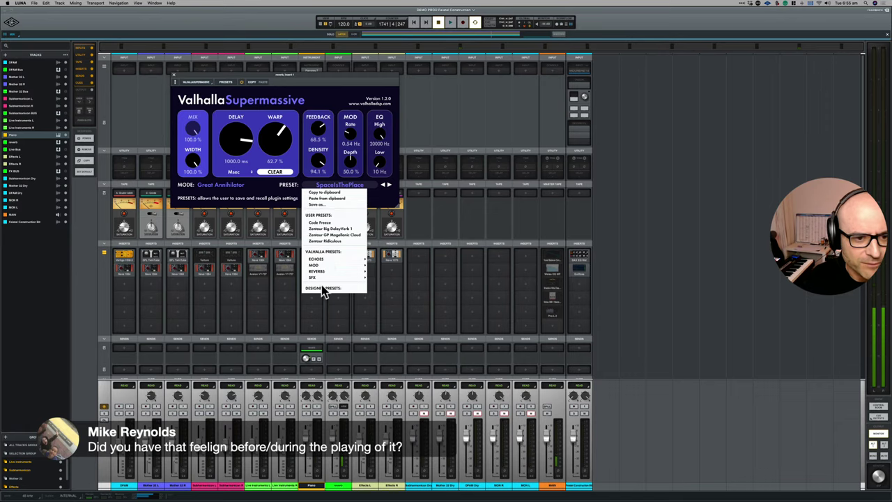
mouse_move(326, 271)
click(243, 120)
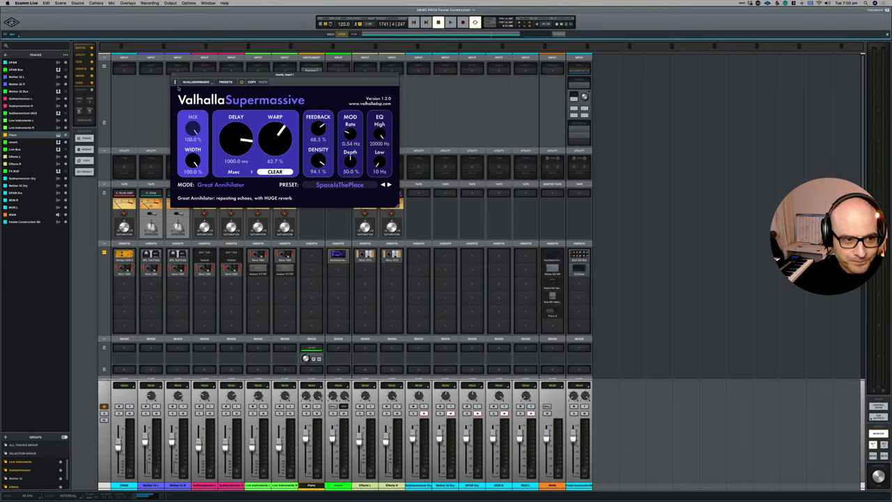
click(174, 81)
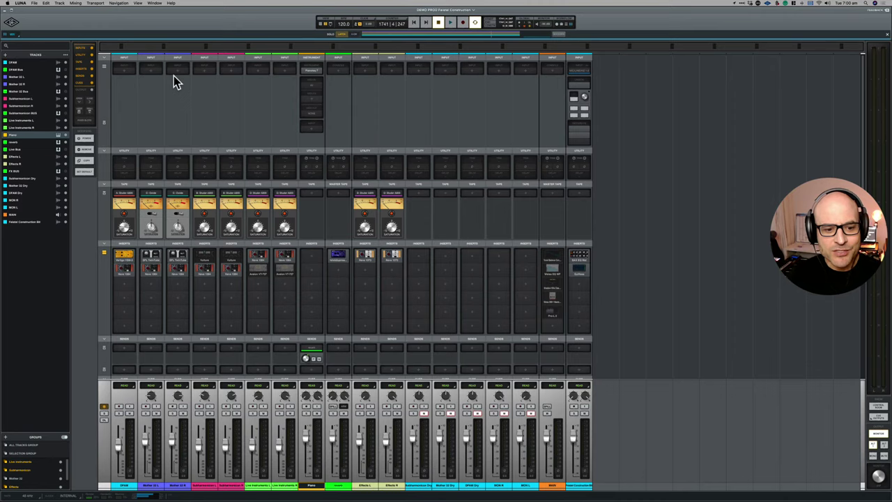
Step: Return to the timeline and open the session bookmark "Removed rest of performance" from the saved versions
key(super+equal)
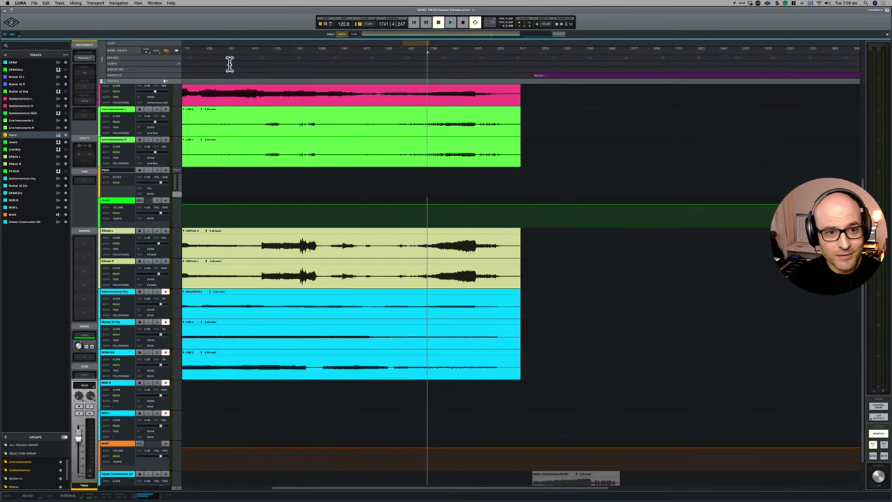
scroll(244, 236, up, 3)
scroll(236, 209, up, 3)
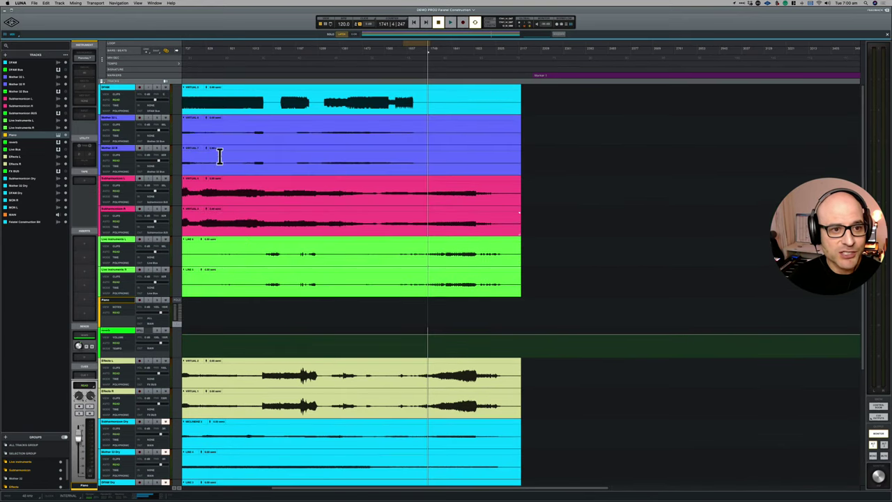
click(35, 3)
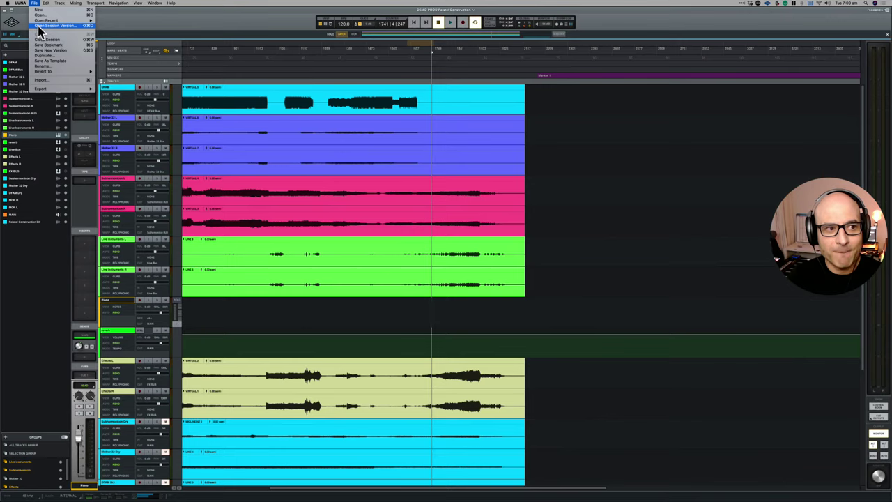
click(37, 26)
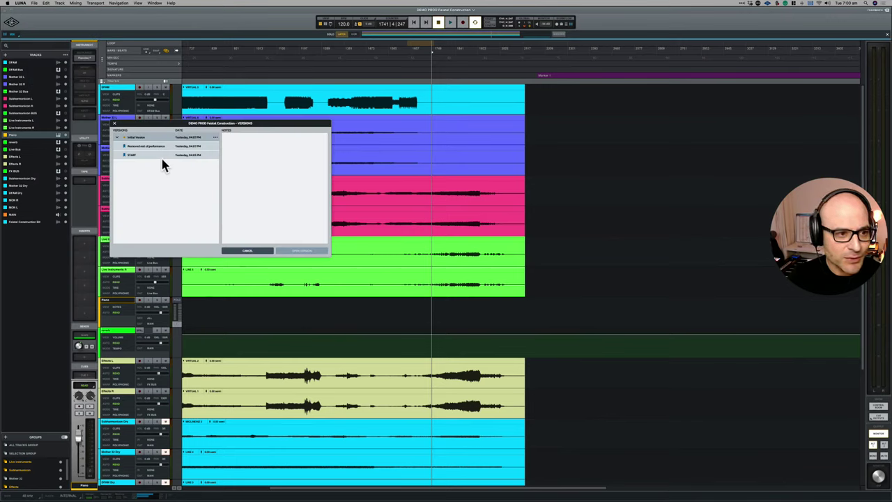
click(160, 154)
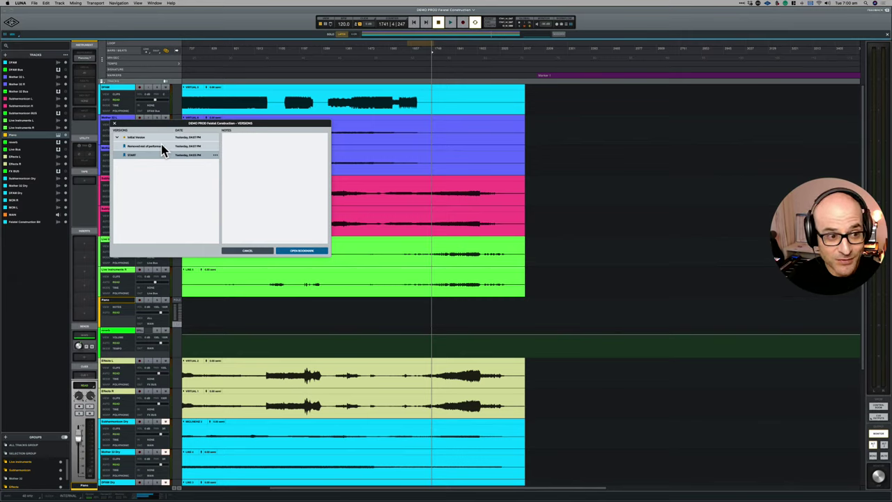
click(162, 147)
click(306, 253)
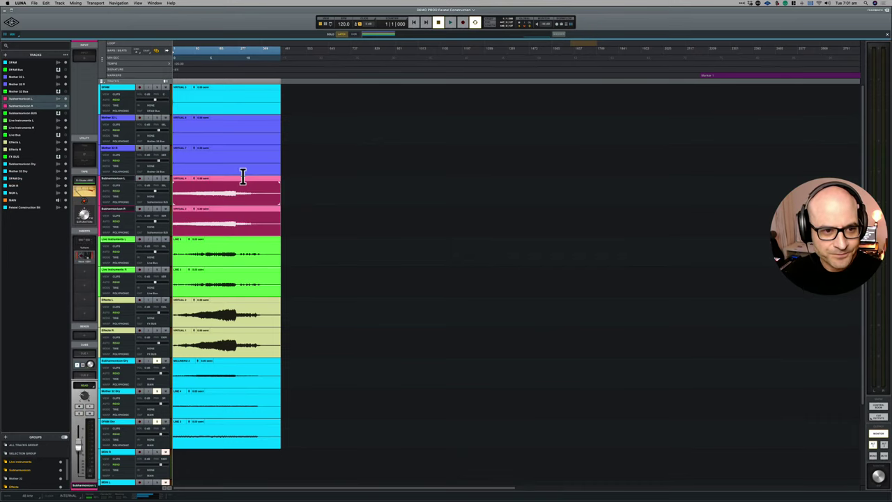
Step: Check the status of the network connections in Speedify and close its window
click(289, 99)
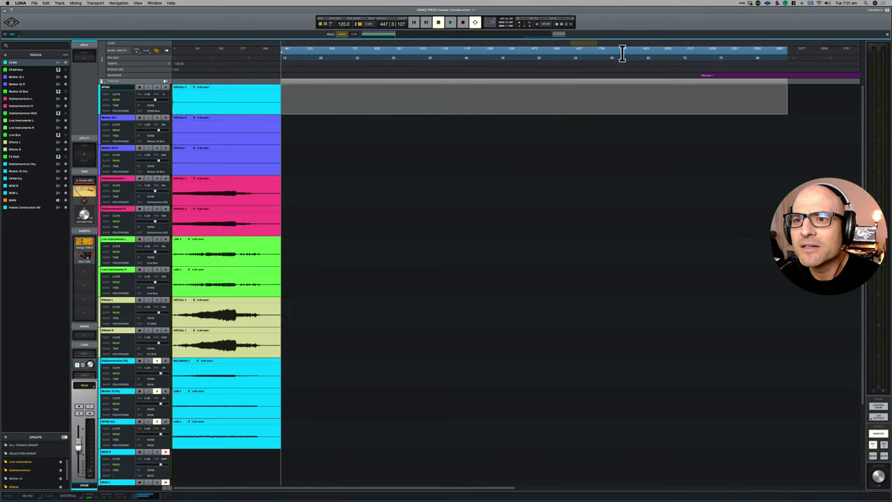
mouse_move(195, 496)
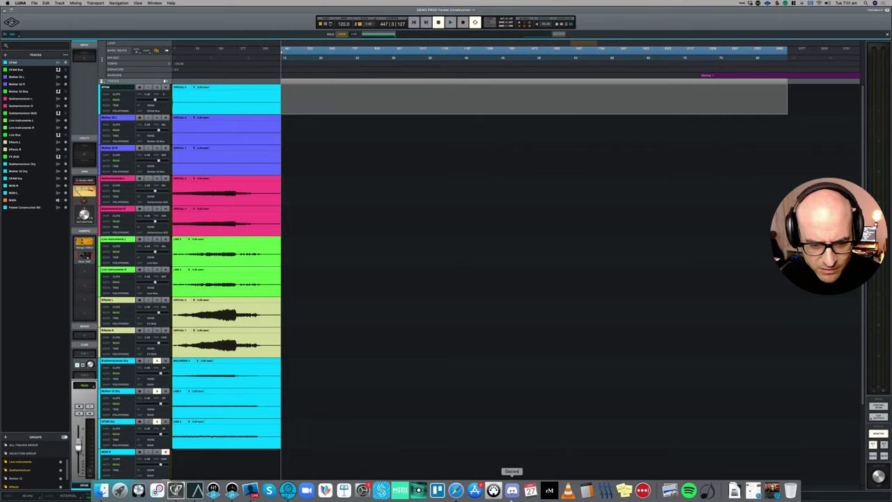
click(381, 492)
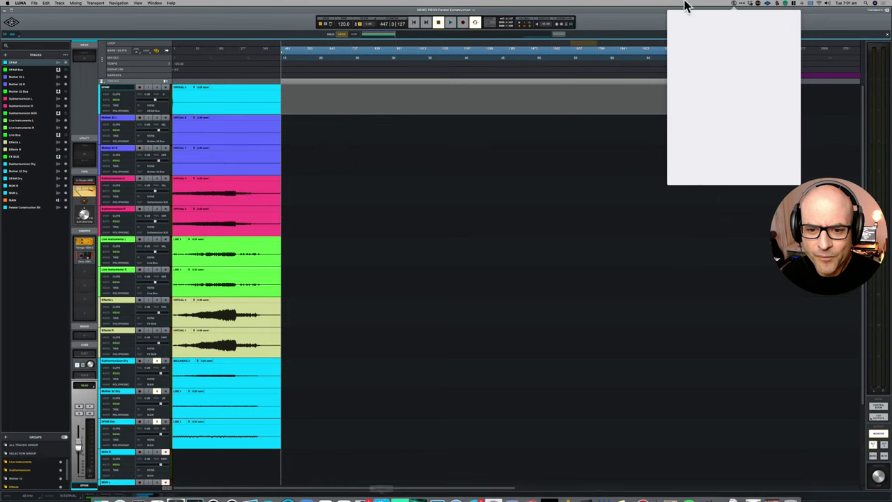
click(643, 143)
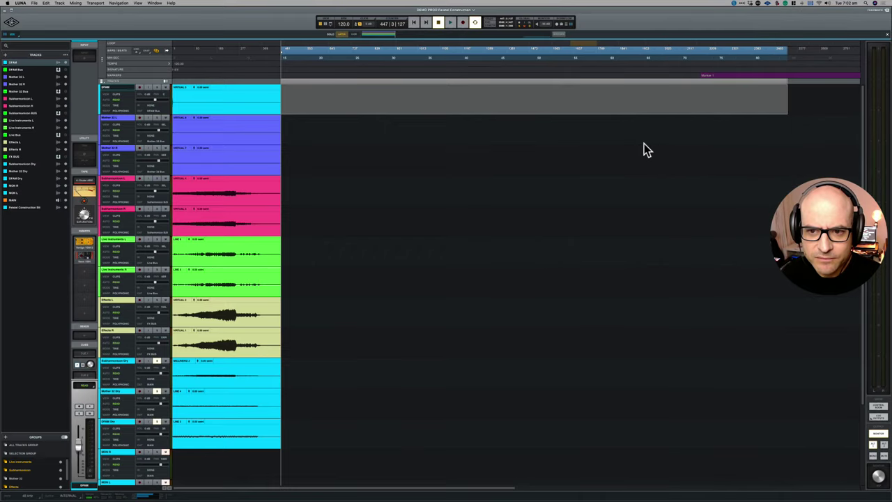
click(733, 4)
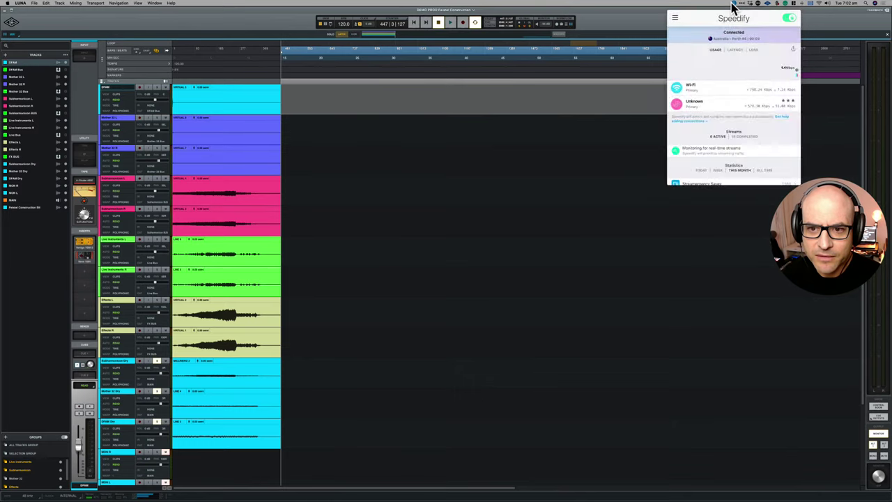
click(733, 4)
click(732, 4)
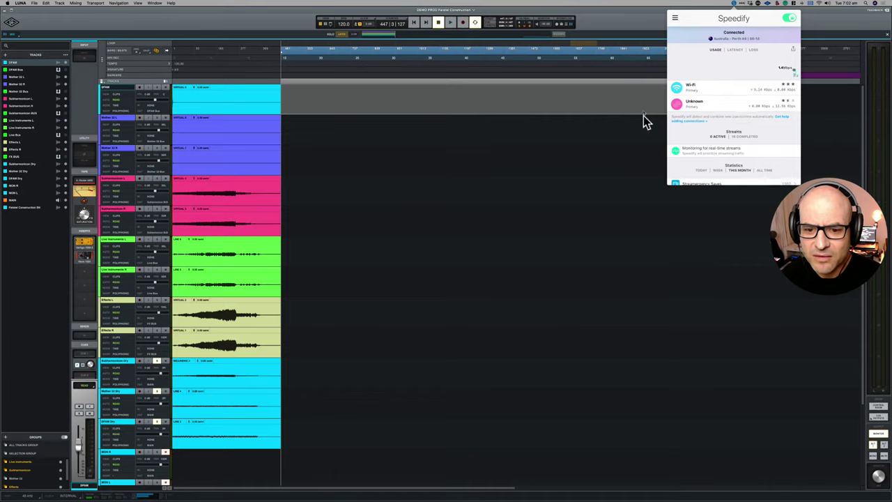
click(726, 367)
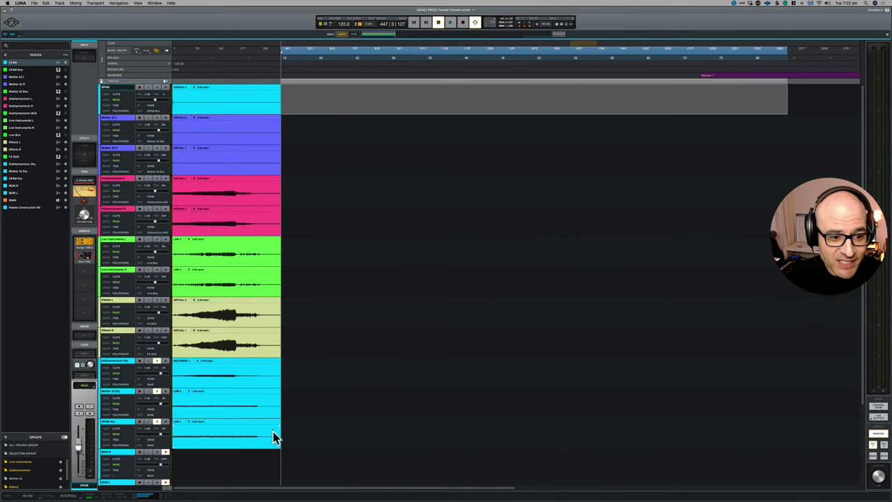
Step: Select the clips across all recorded performance tracks, clear the selection and look over the remaining tracks
drag(317, 433, 127, 111)
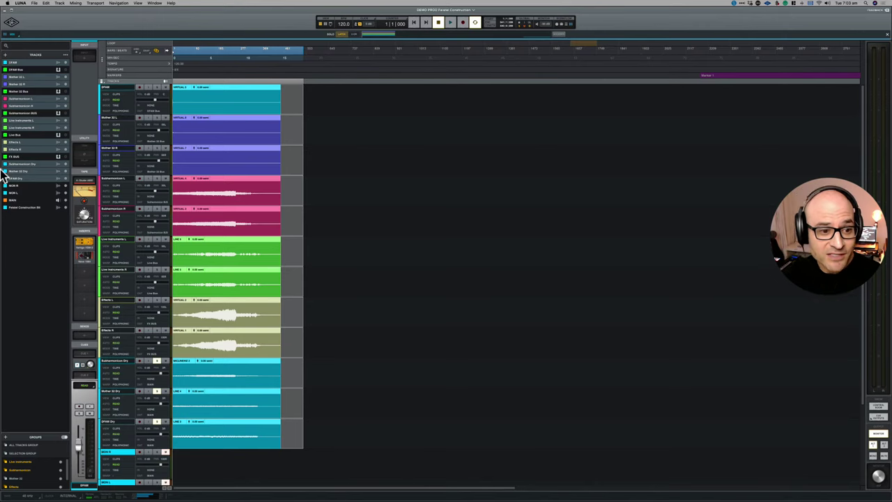
click(337, 285)
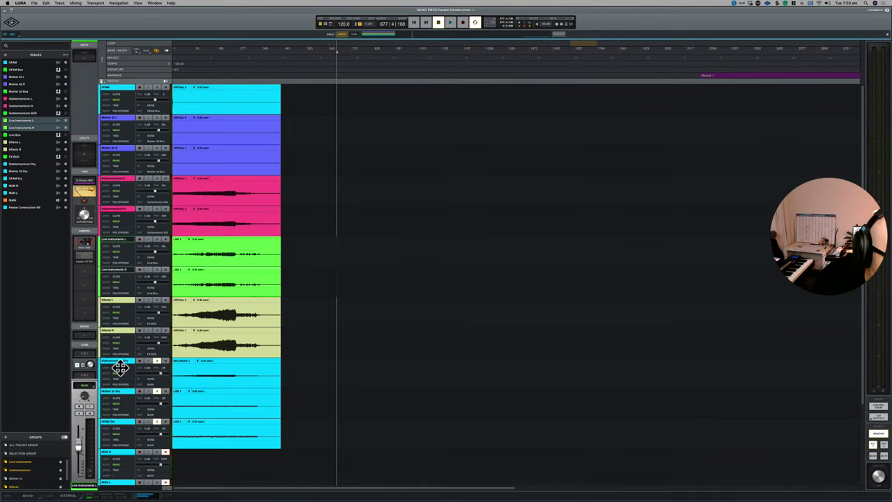
scroll(122, 362, down, 3)
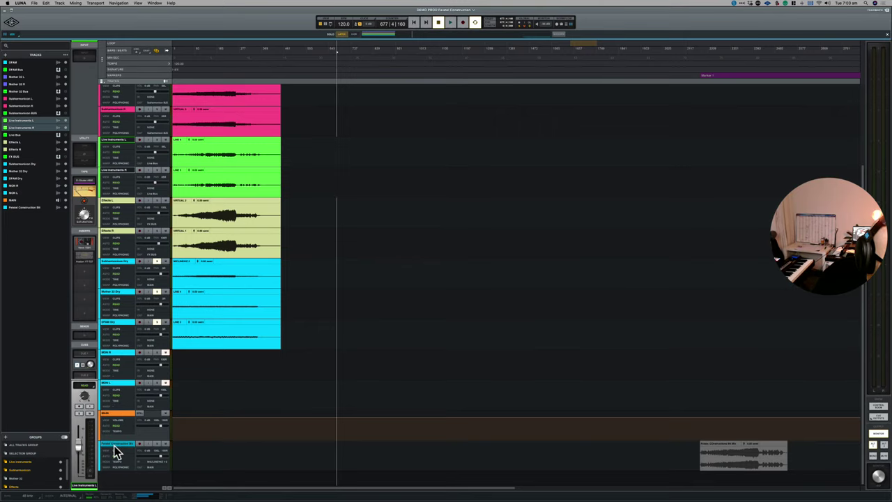
scroll(132, 341, up, 3)
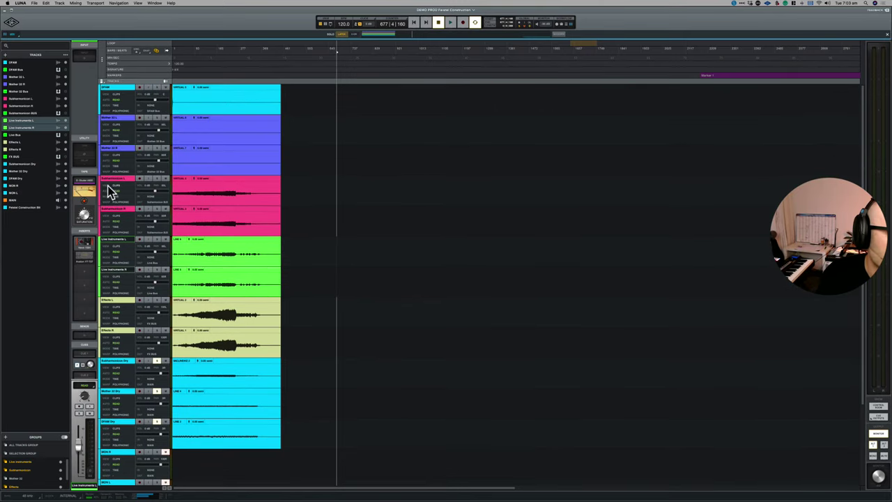
Step: Start a new stereo instrument track and choose Pianoteq 7 as its instrument
click(6, 56)
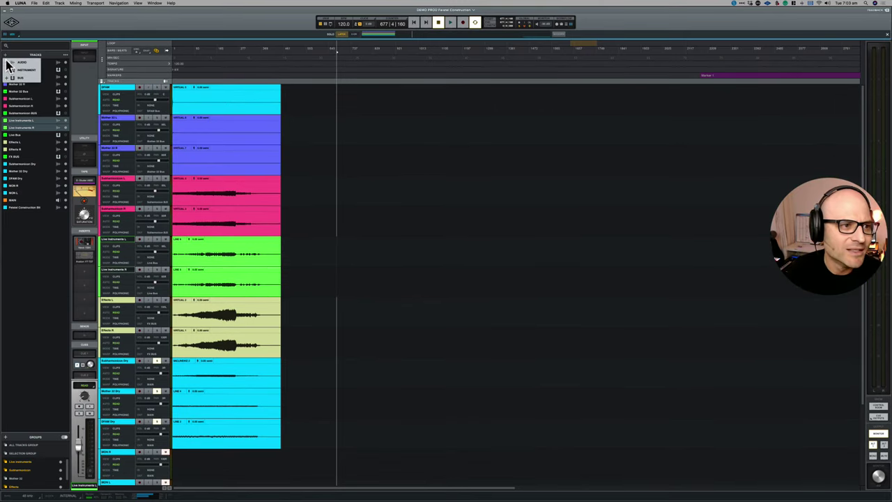
click(12, 69)
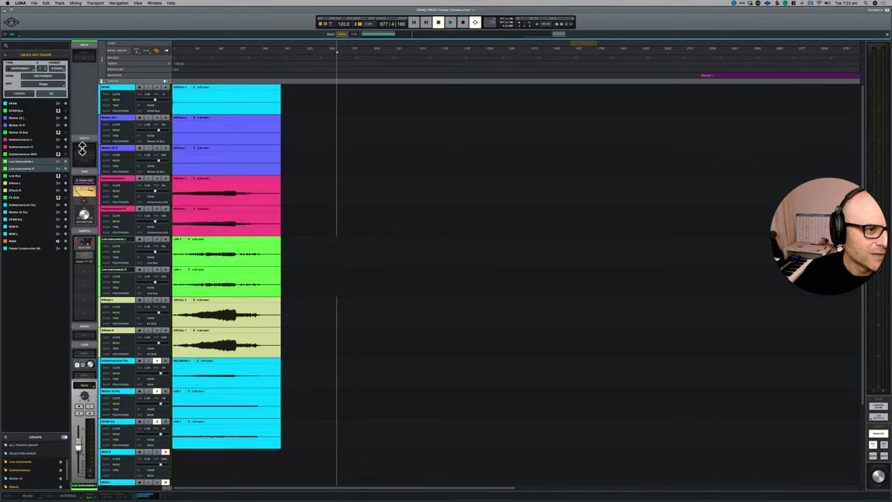
click(43, 82)
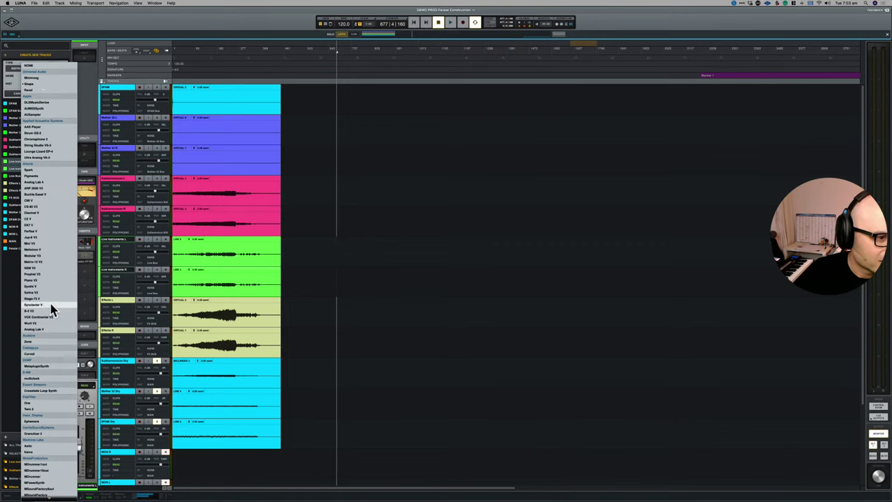
scroll(49, 311, down, 5)
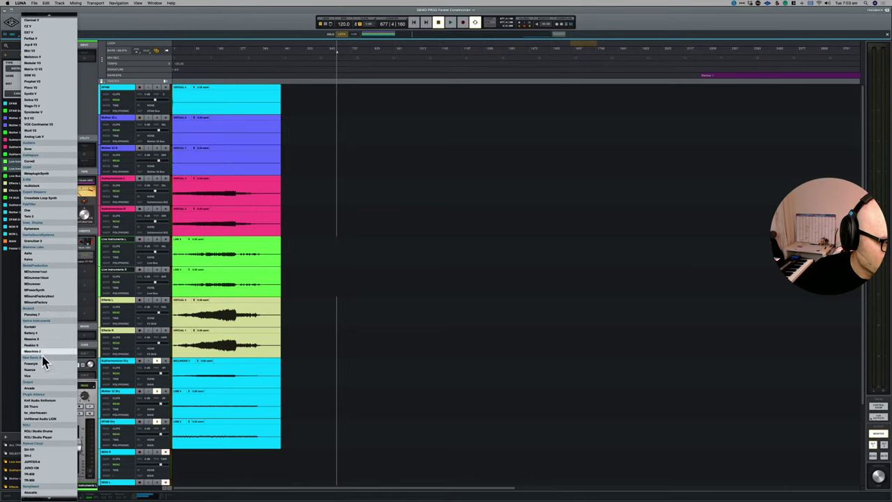
scroll(42, 392, down, 3)
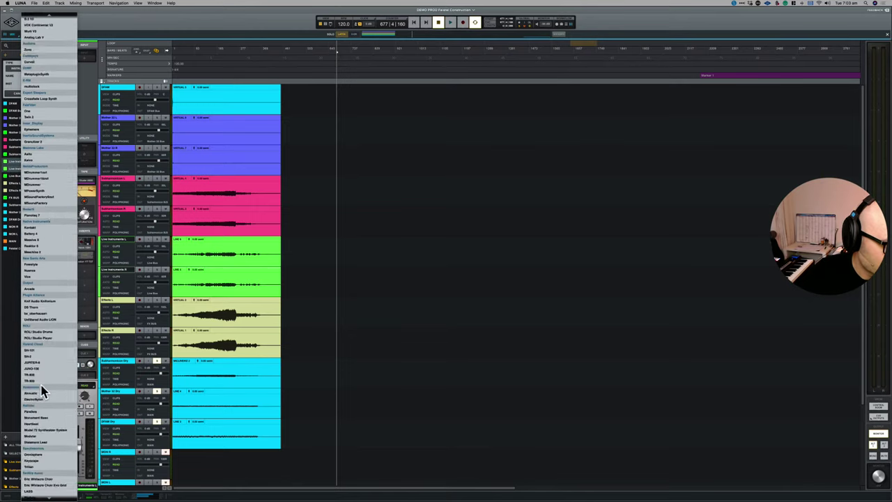
scroll(41, 397, down, 4)
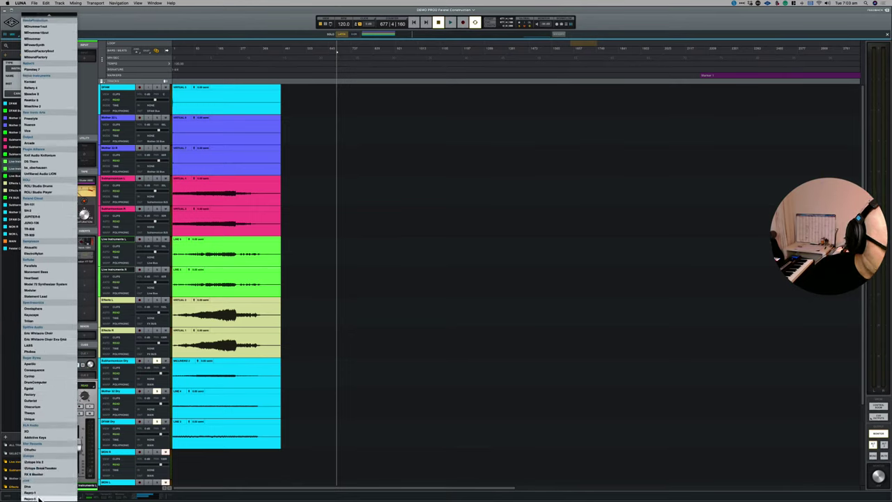
scroll(49, 358, up, 1)
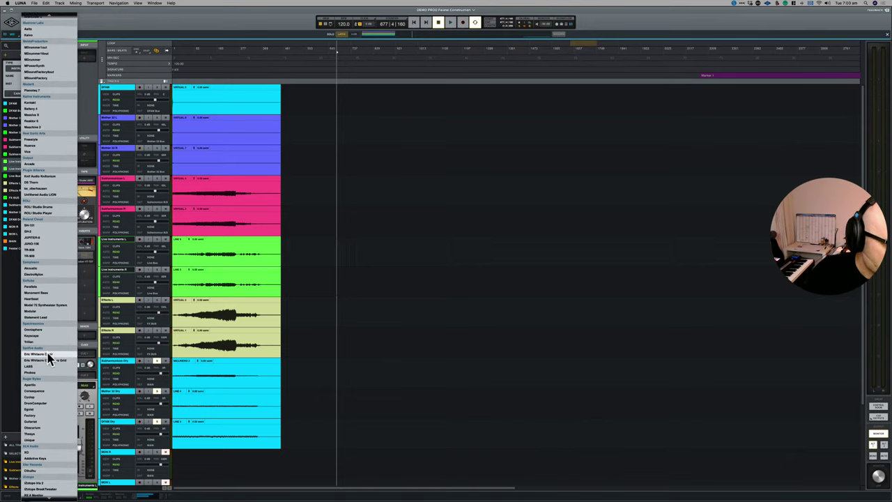
scroll(49, 287, up, 2)
scroll(49, 287, up, 3)
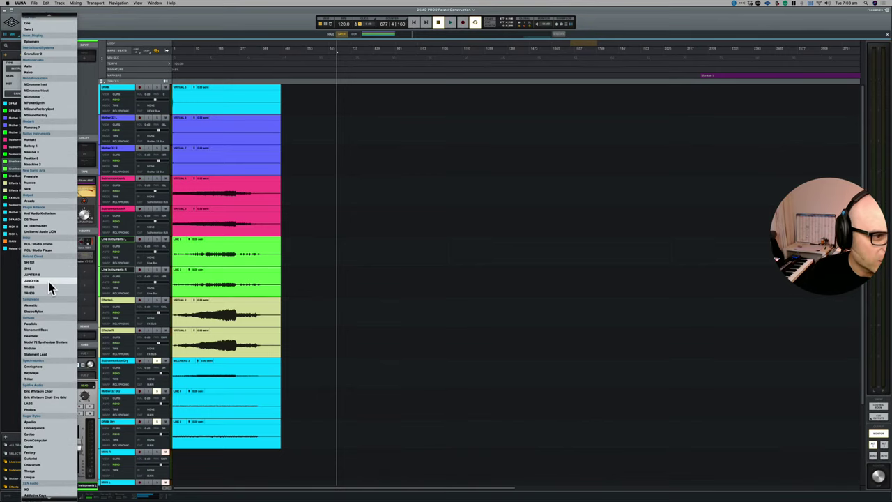
scroll(49, 191, up, 1)
scroll(48, 192, up, 3)
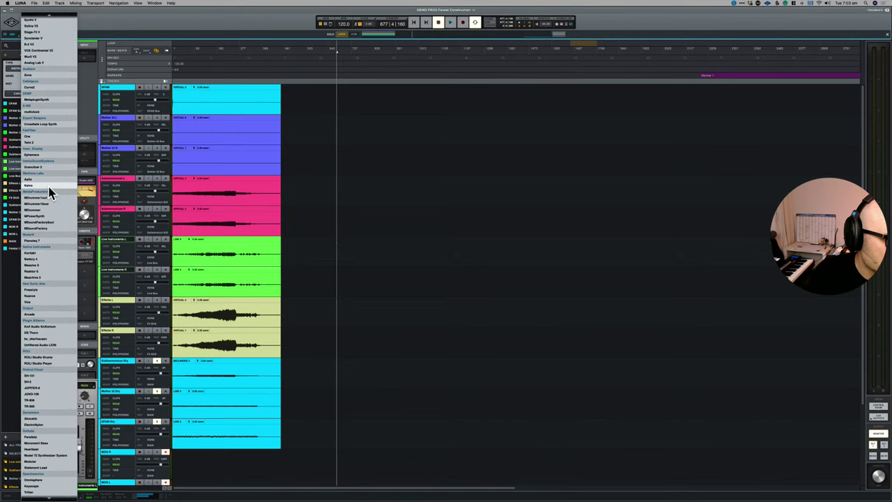
scroll(49, 192, up, 6)
scroll(49, 191, up, 5)
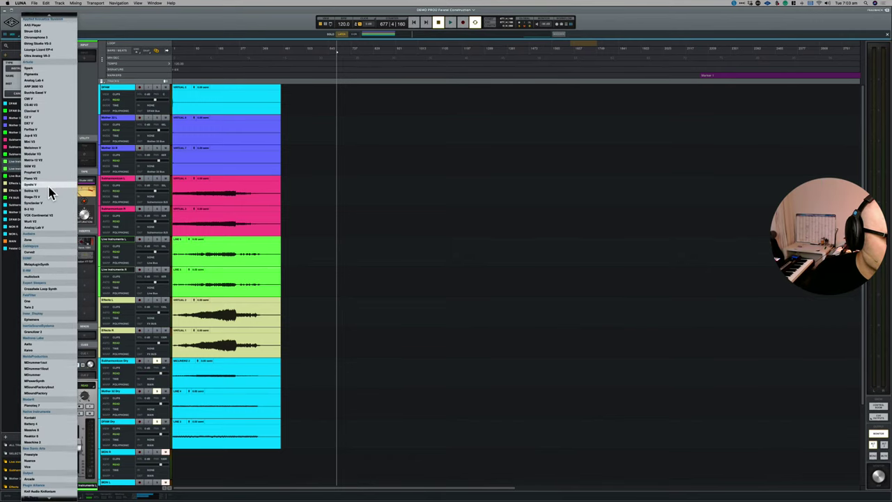
scroll(49, 192, up, 2)
scroll(48, 191, down, 2)
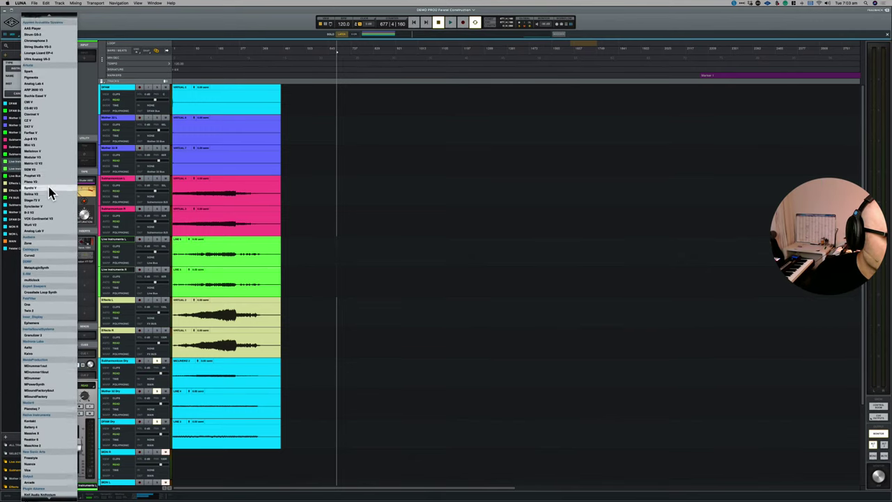
scroll(48, 192, down, 15)
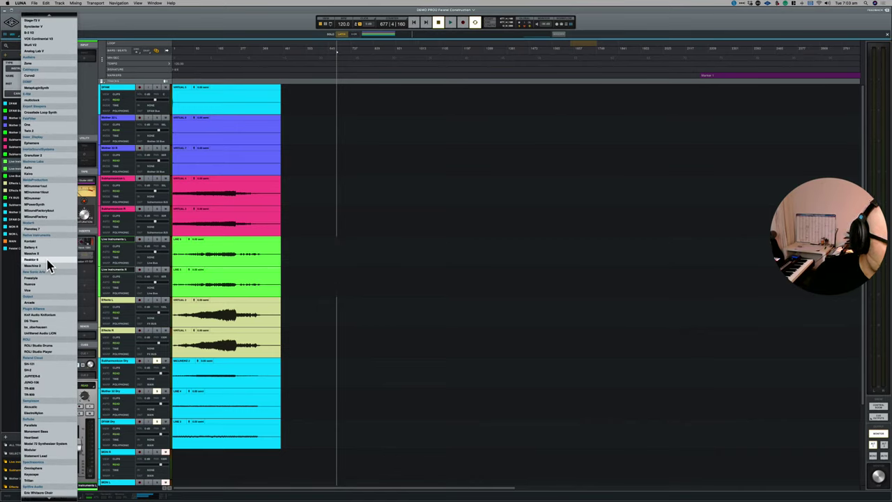
scroll(47, 260, down, 3)
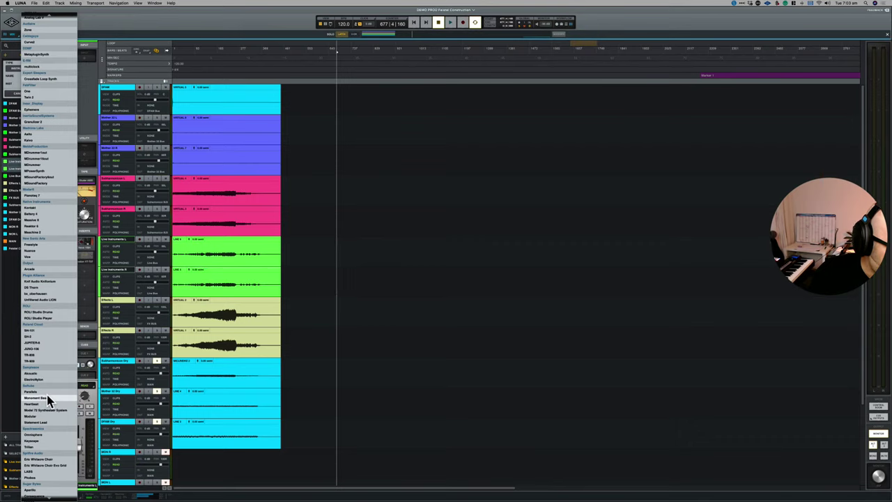
scroll(47, 399, down, 9)
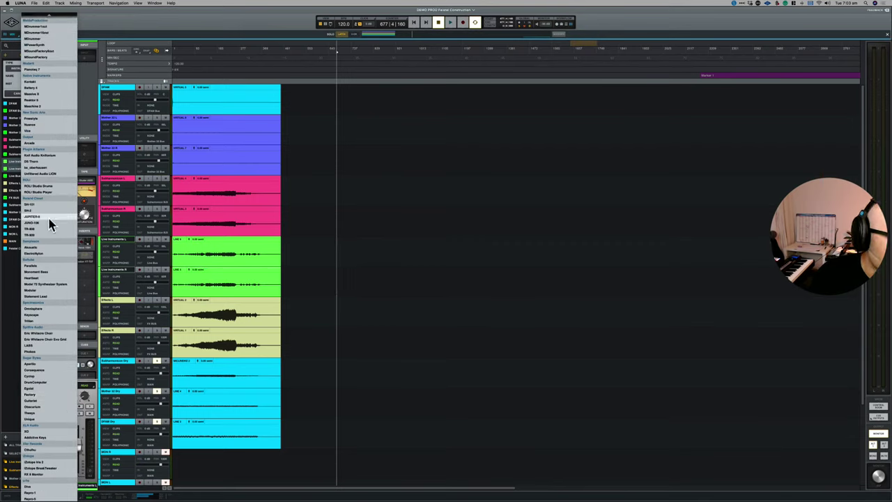
scroll(49, 220, up, 6)
scroll(49, 209, up, 2)
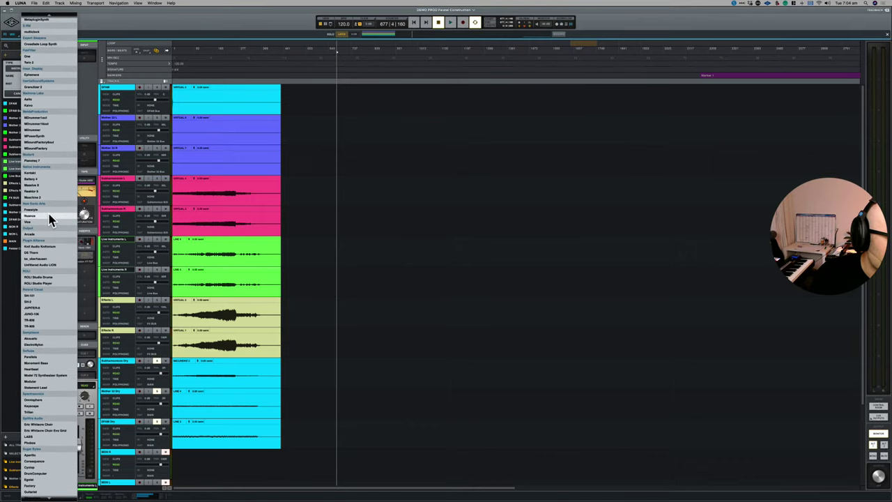
click(48, 177)
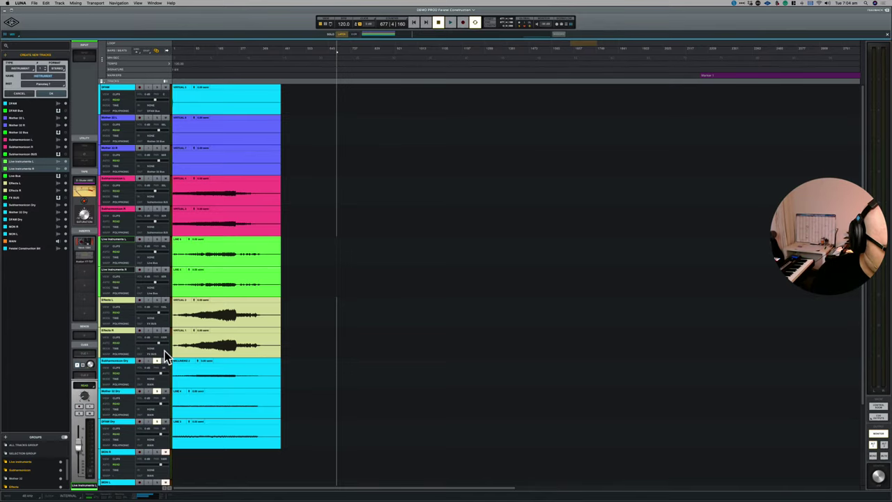
Step: Name the new instrument track Piano and create it
scroll(164, 352, down, 5)
scroll(128, 357, up, 5)
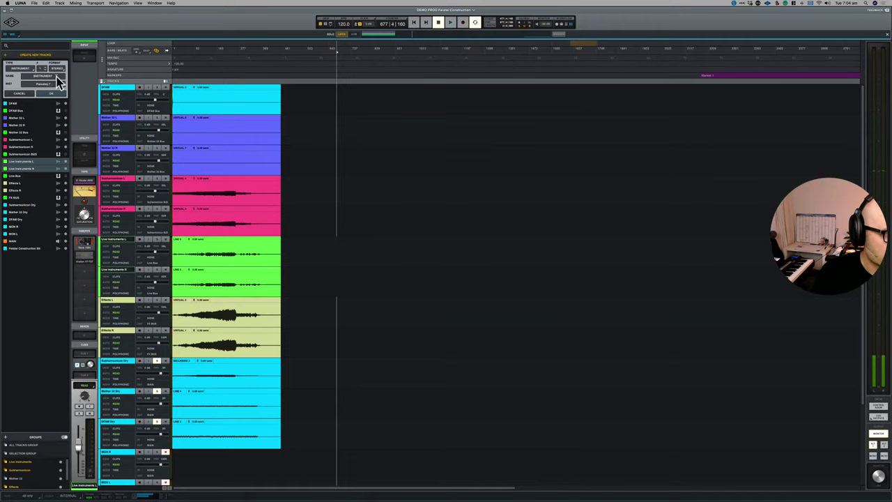
click(57, 77)
text(Piano)
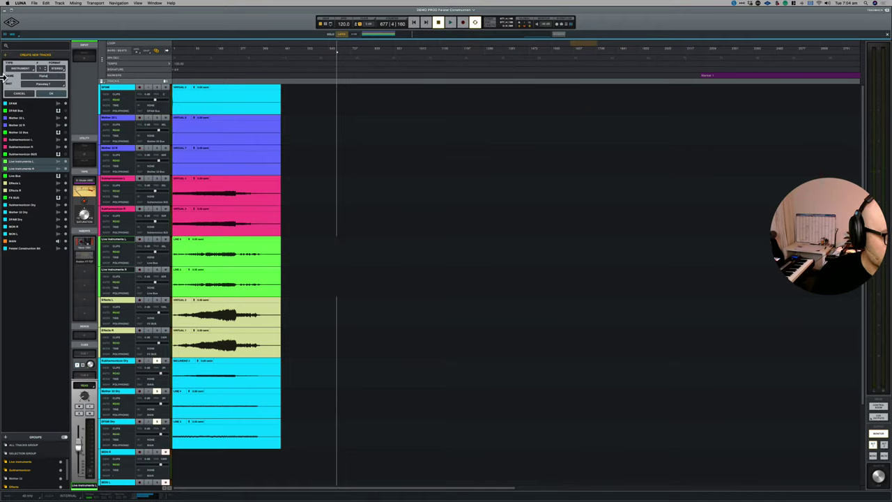
click(54, 95)
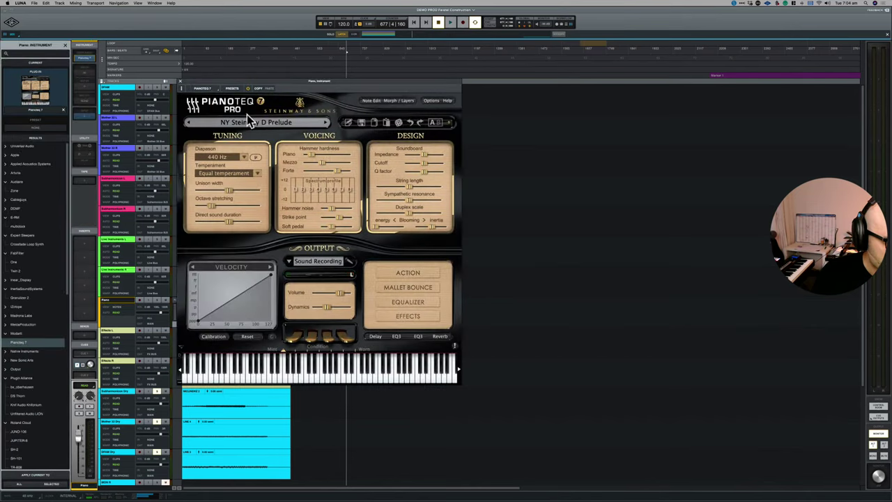
Step: Try the J. Dohnal 440 preset in Pianoteq, load Monday Bechstein 003 (Zentaur) instead and close the plug-in
click(248, 121)
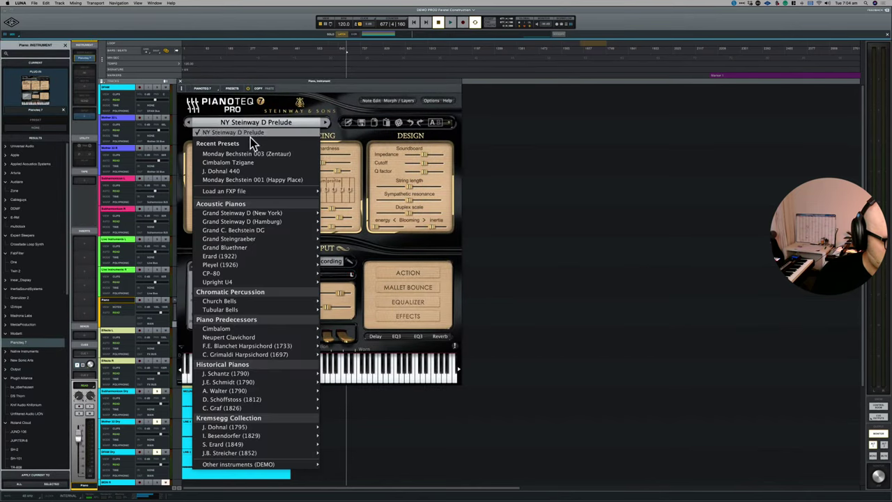
click(236, 171)
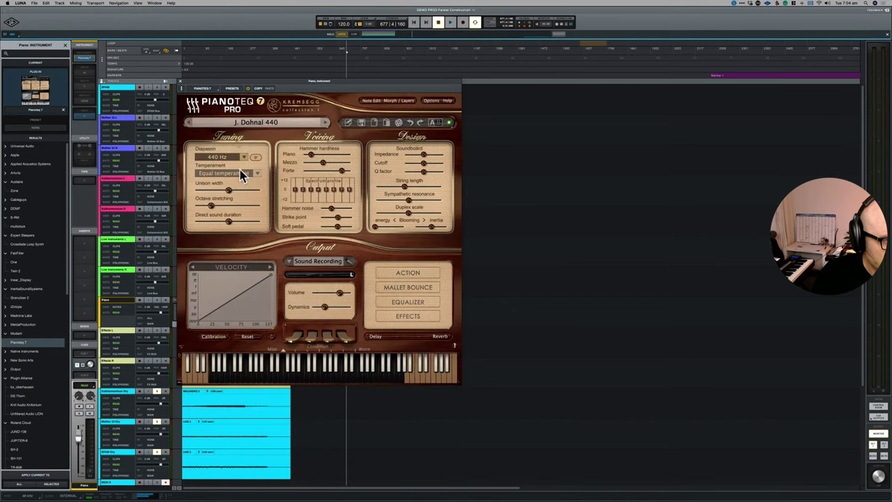
click(252, 122)
click(250, 154)
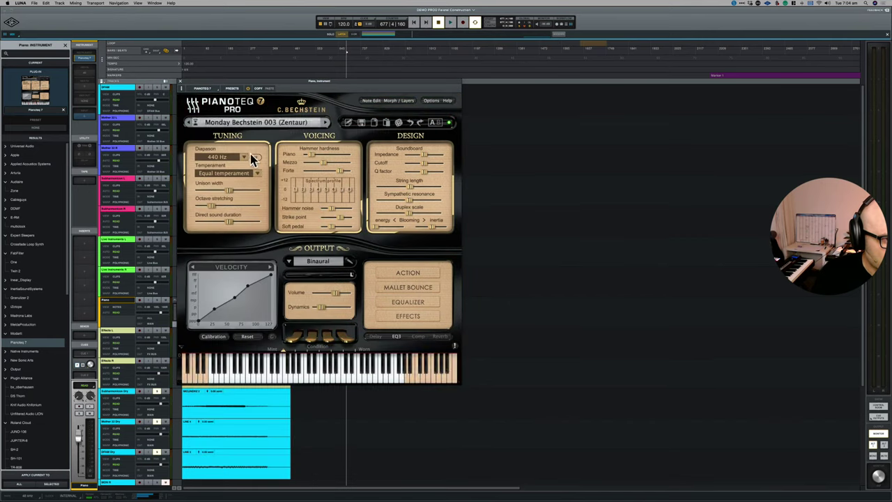
click(182, 83)
Step: Create a stereo bus with Neve Summing, fed from the Piano track through Send 1
key(super+equal)
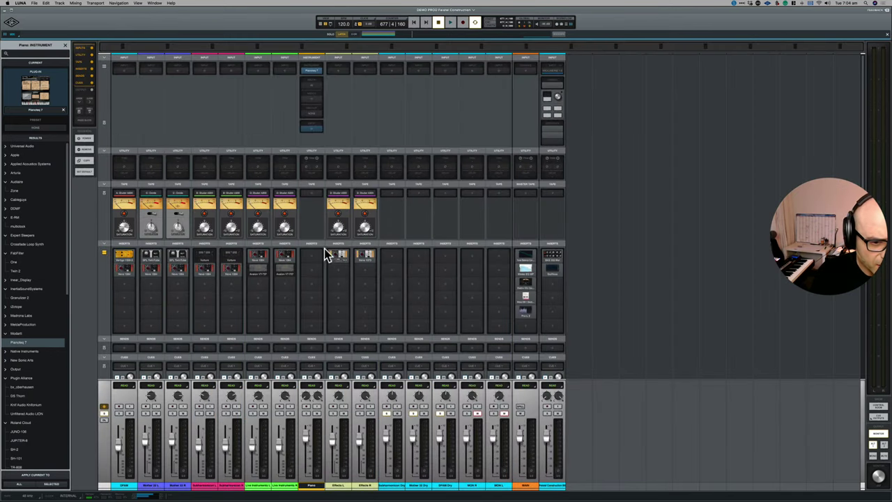
click(304, 479)
key(super+shift+b)
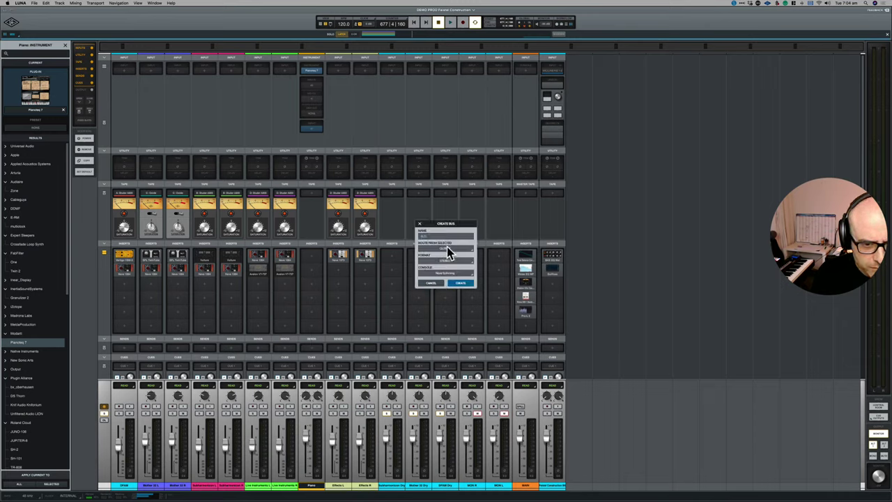
click(447, 251)
click(447, 263)
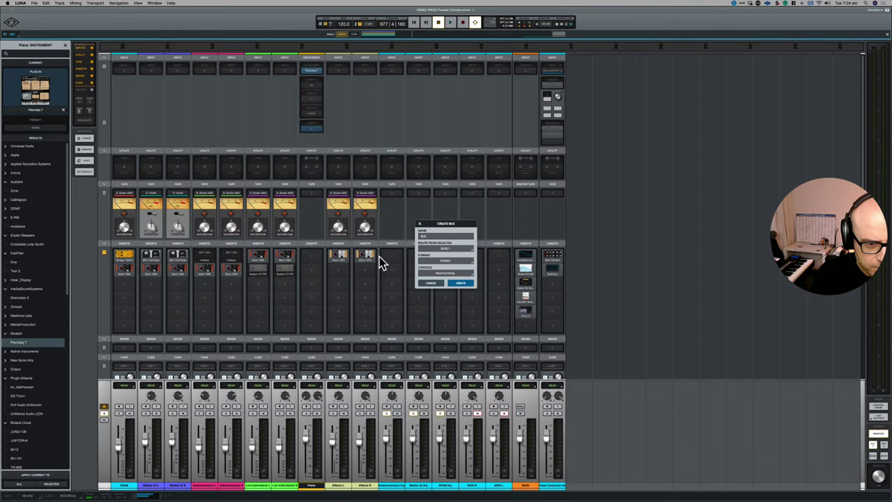
click(465, 284)
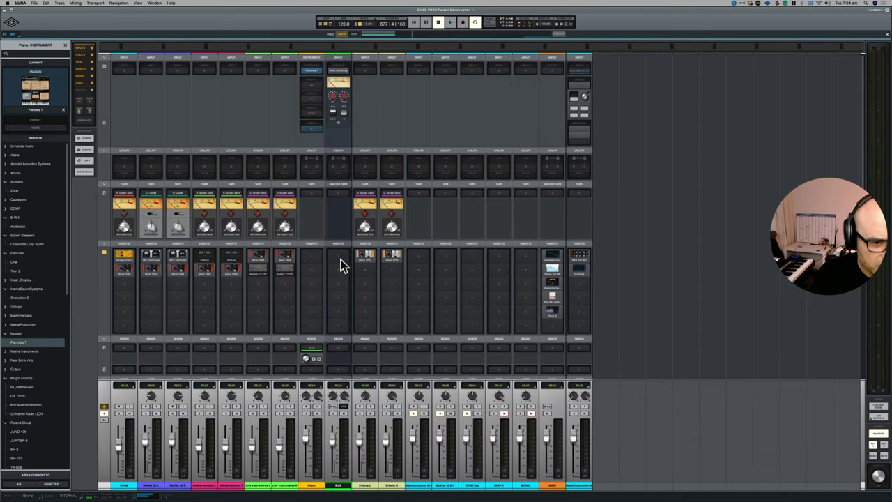
Step: Search for supermassive and load ValhallaSupermassive in the new bus's first insert slot
click(338, 257)
text(supermassive)
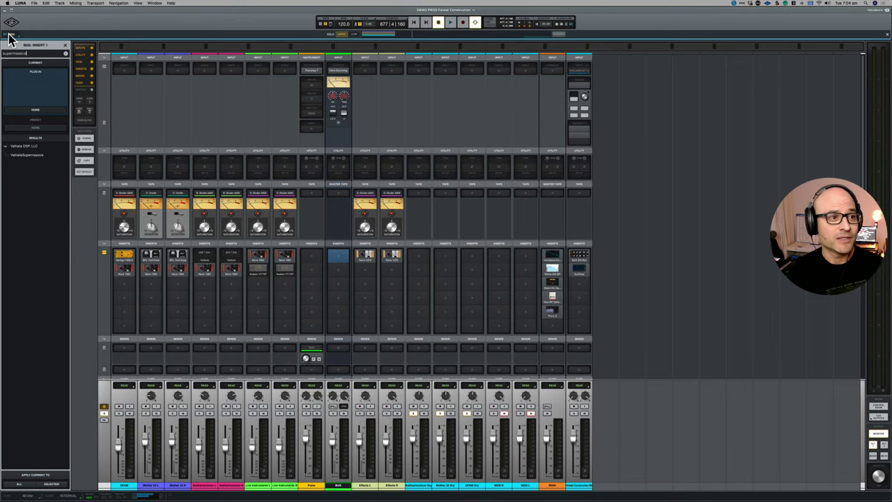
key(super+a)
key(BackSpace)
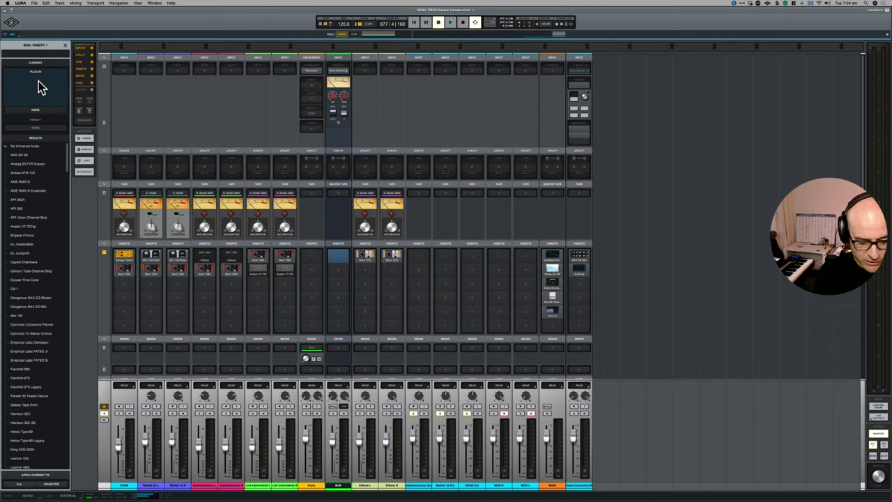
text(super)
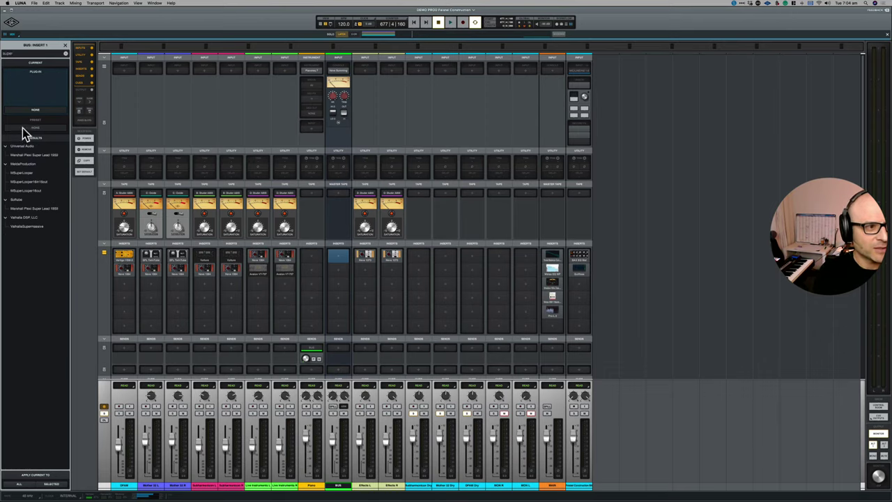
text(massive)
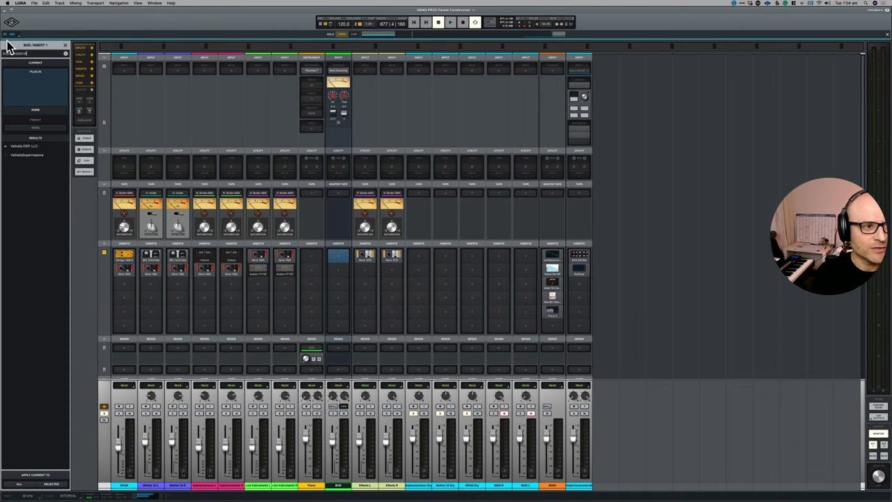
double_click(43, 149)
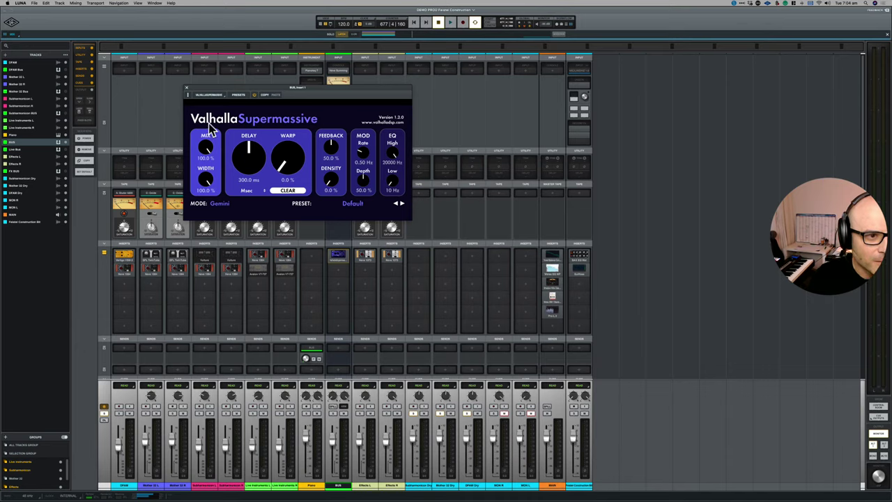
Step: Load the SpaceIsThePlace preset from the massive reverbs in ValhallaSupermassive and close the plug-in
click(351, 202)
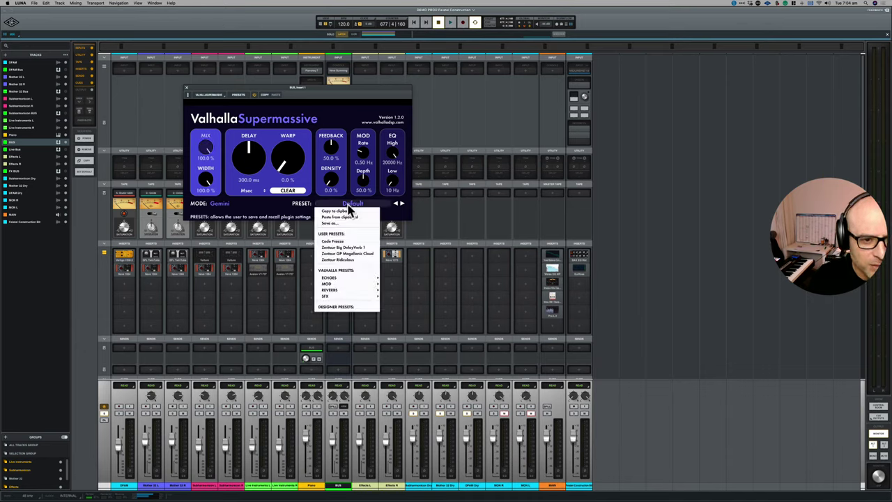
mouse_move(349, 298)
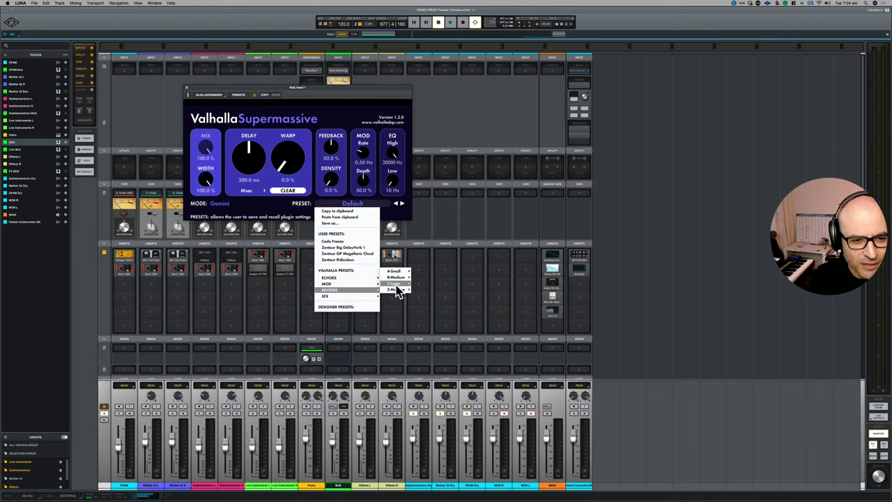
mouse_move(397, 290)
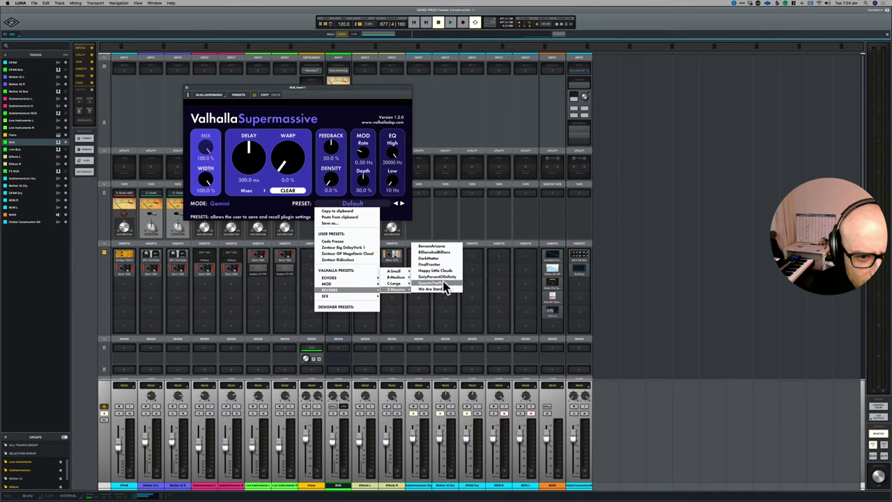
click(444, 283)
click(186, 88)
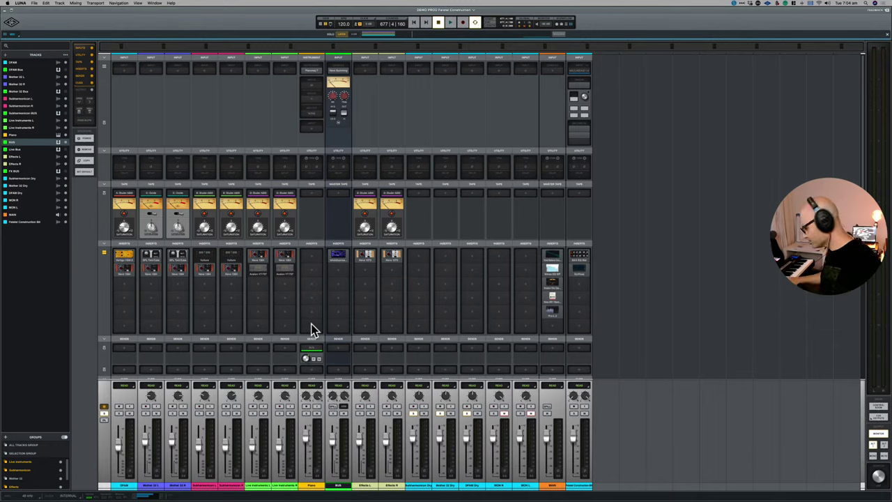
Step: Check the Piano track's send to the bus and its output routing
click(309, 484)
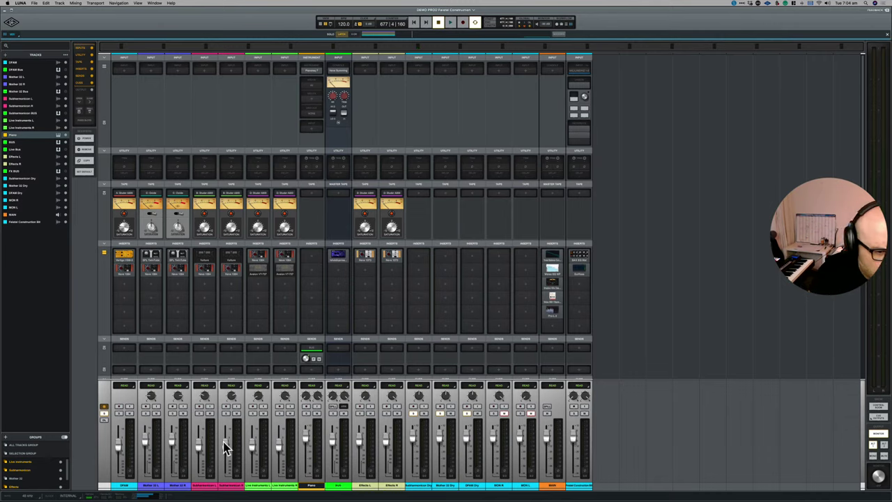
key(super+equal)
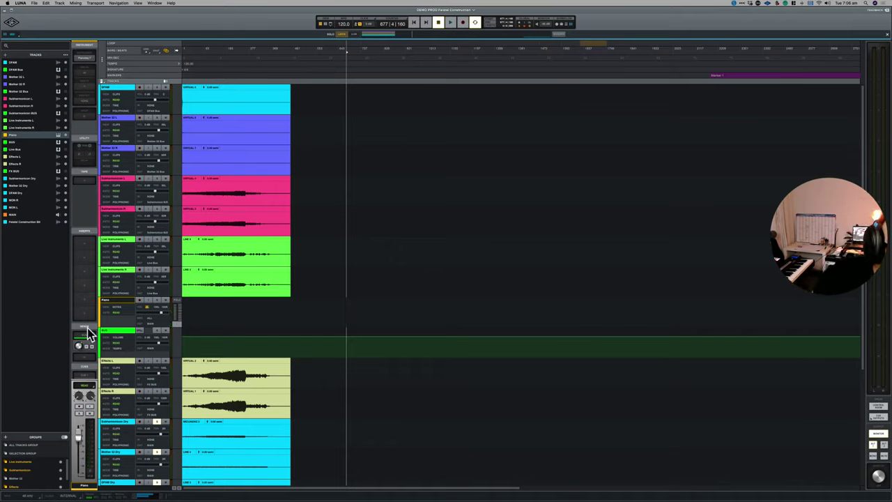
mouse_move(85, 339)
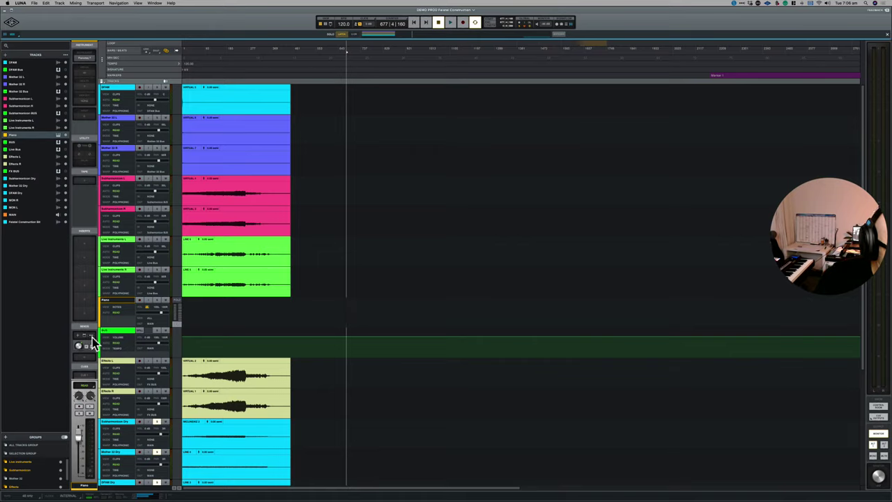
click(92, 336)
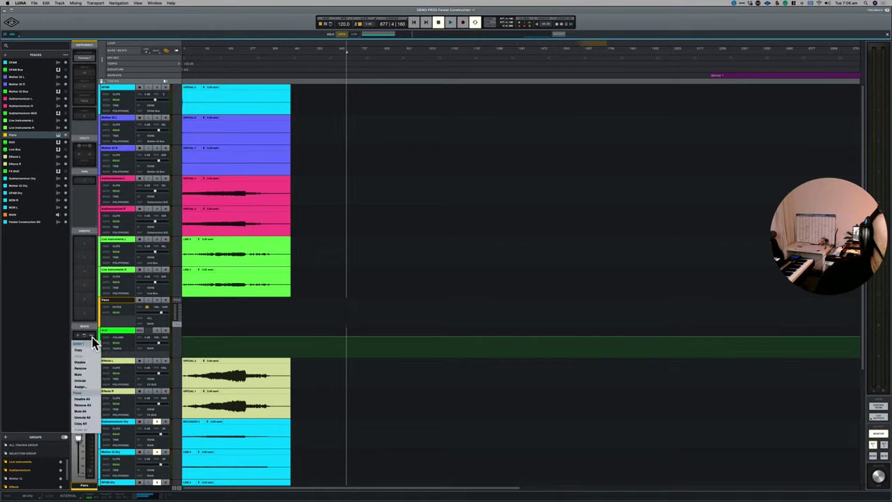
click(257, 333)
click(254, 329)
key(super+equal)
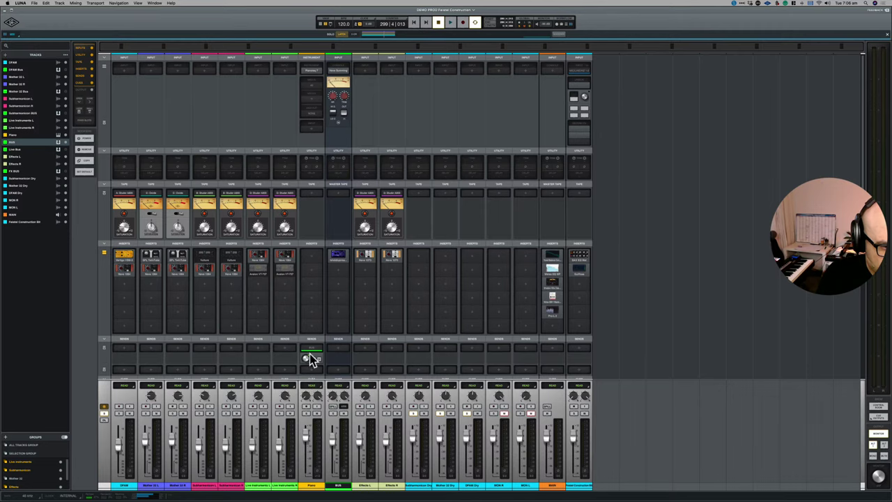
scroll(312, 355, down, 5)
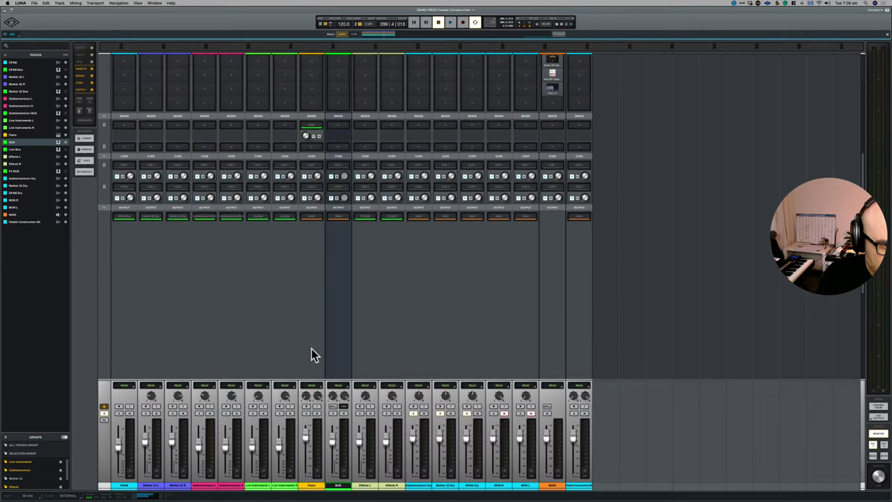
click(306, 217)
scroll(306, 216, up, 6)
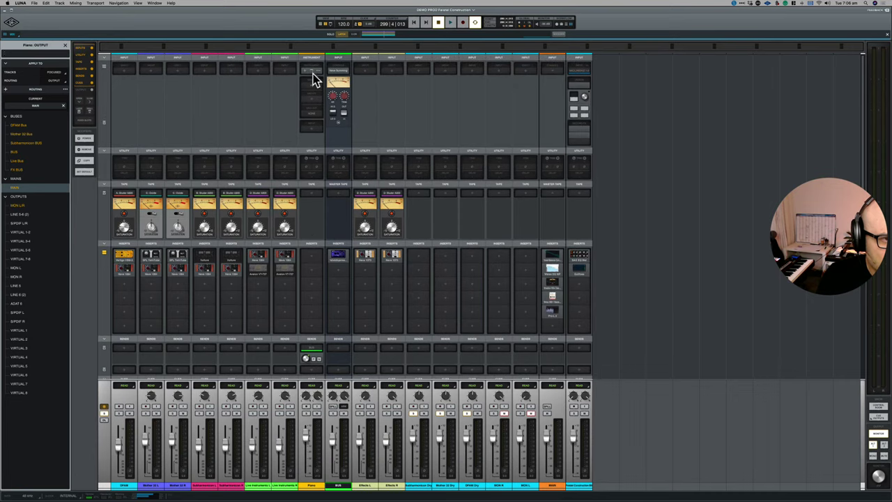
Step: Check Pianoteq on the Piano track, close its window and arm the track for recording
click(312, 71)
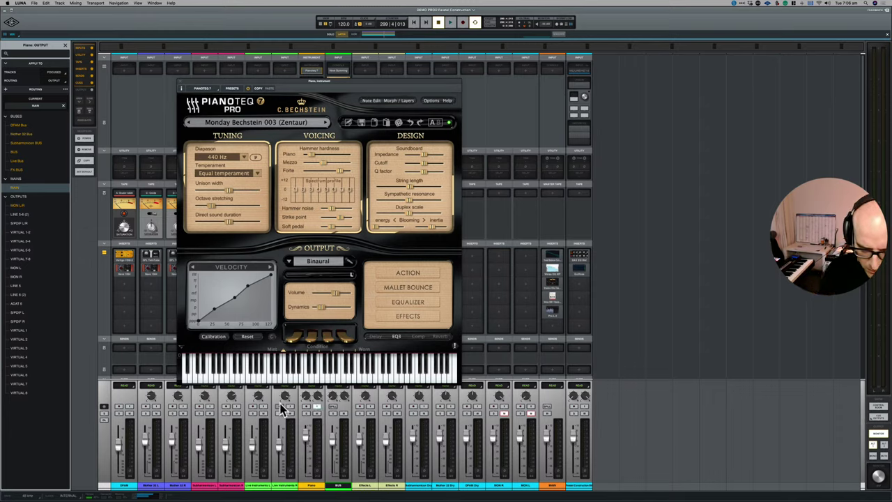
key(super+equal)
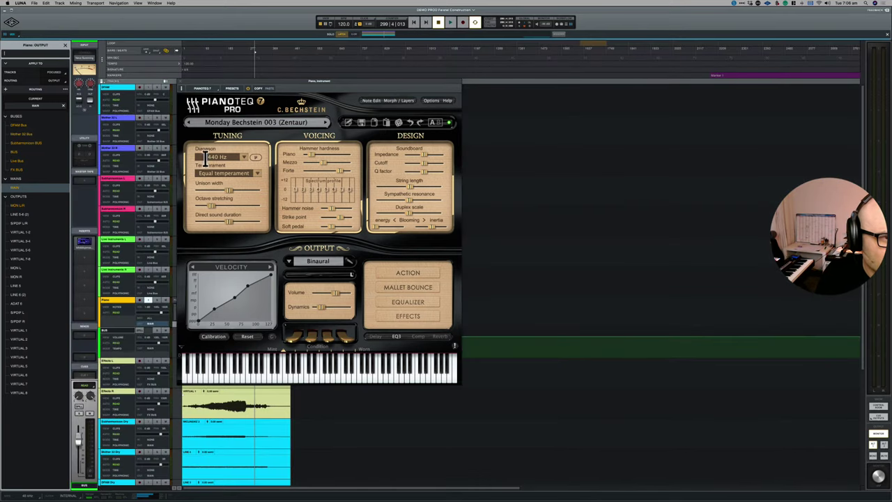
click(183, 82)
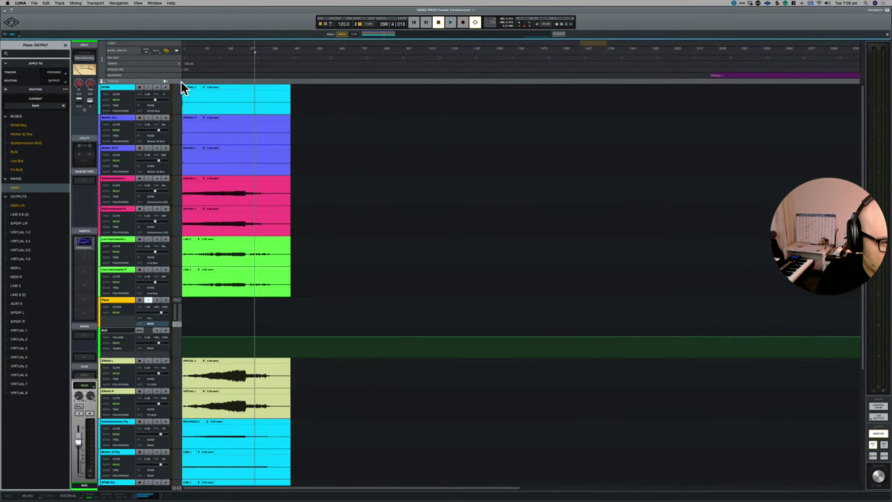
click(140, 301)
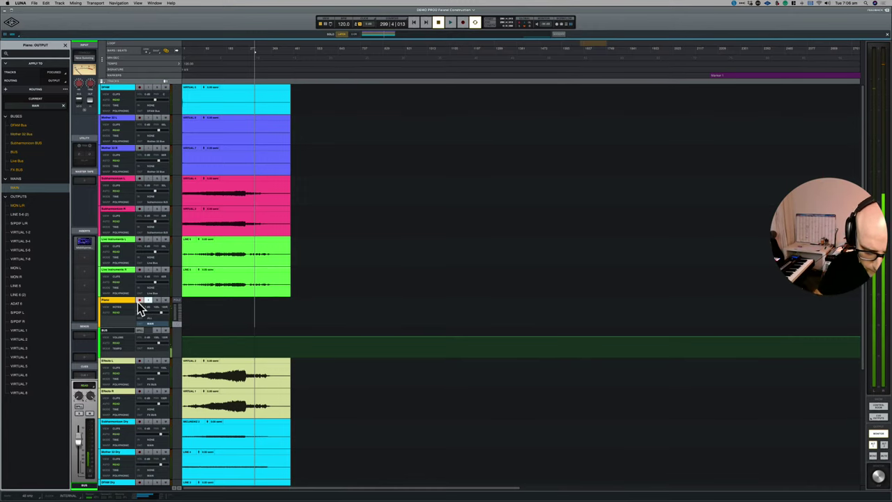
Step: Disable all insert plug-ins on the MAIN channel and close the Tonal Balance Control window
key(super+equal)
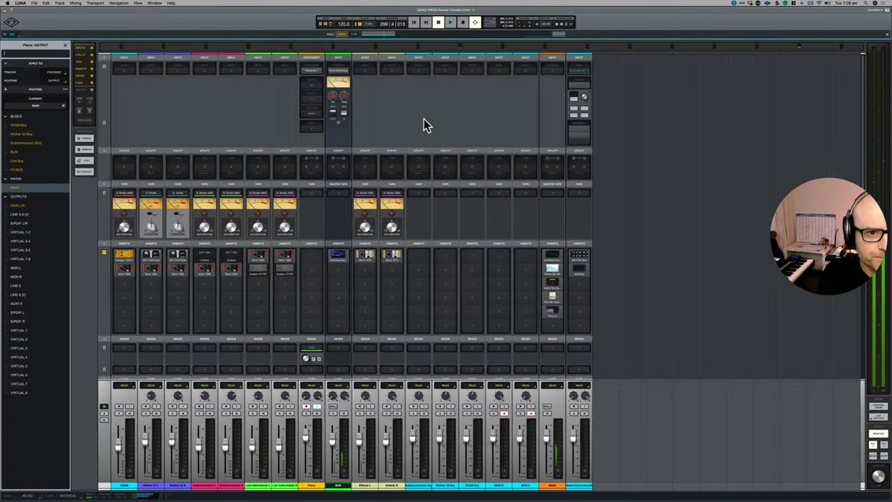
click(557, 260)
right_click(561, 261)
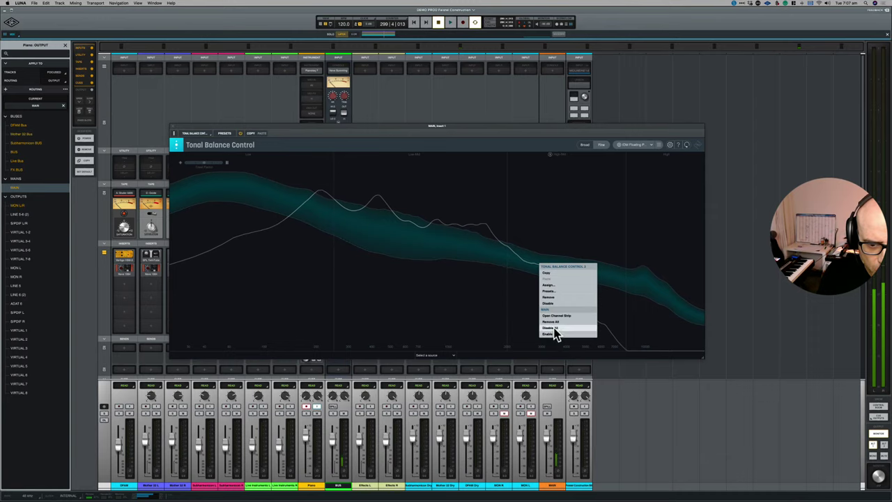
click(553, 333)
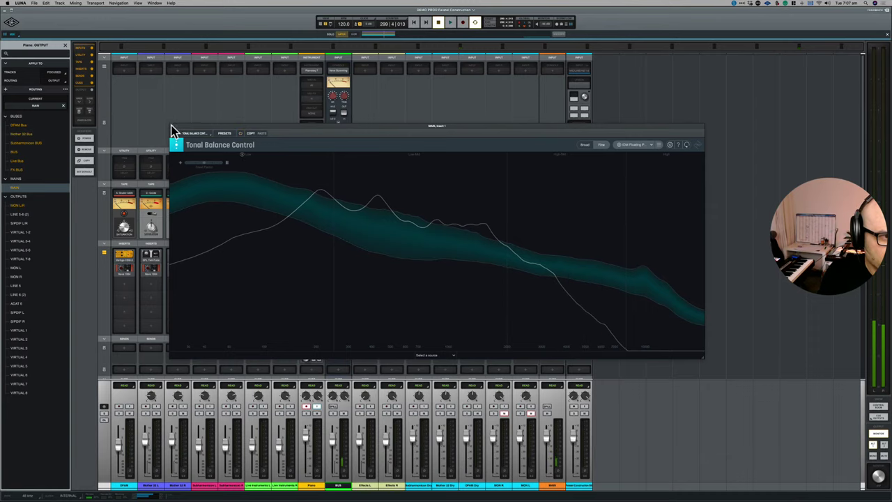
click(175, 132)
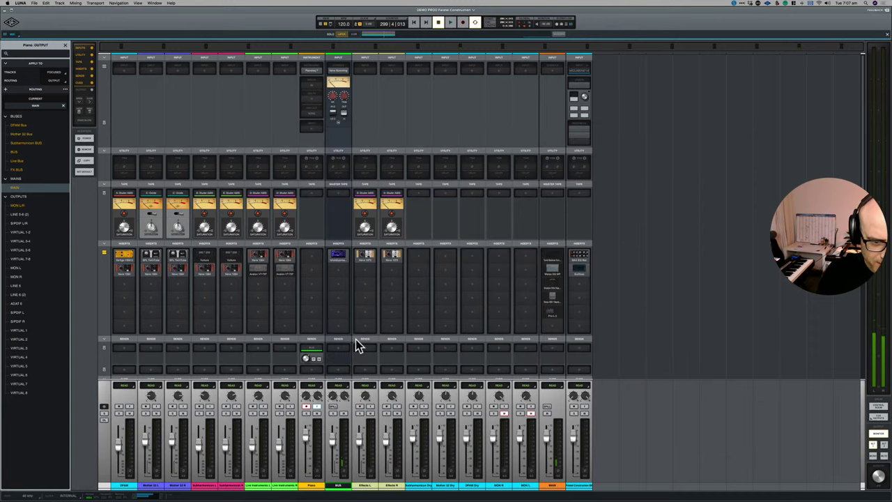
Step: Adjust the Piano track's send level to the bus and select the Piano track in the timeline
click(304, 359)
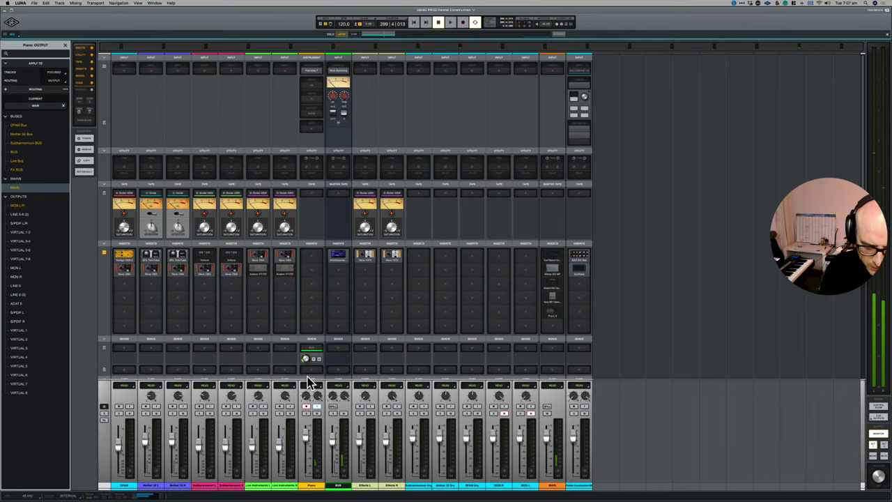
key(super+equal)
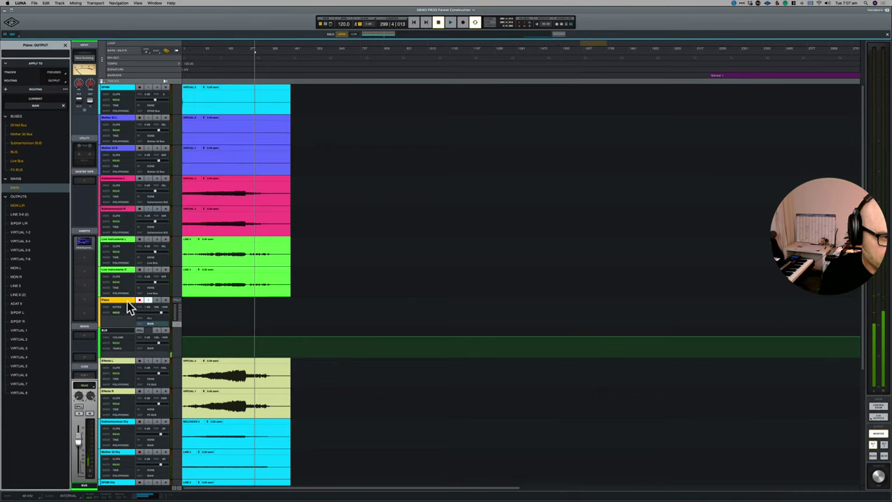
key(Down)
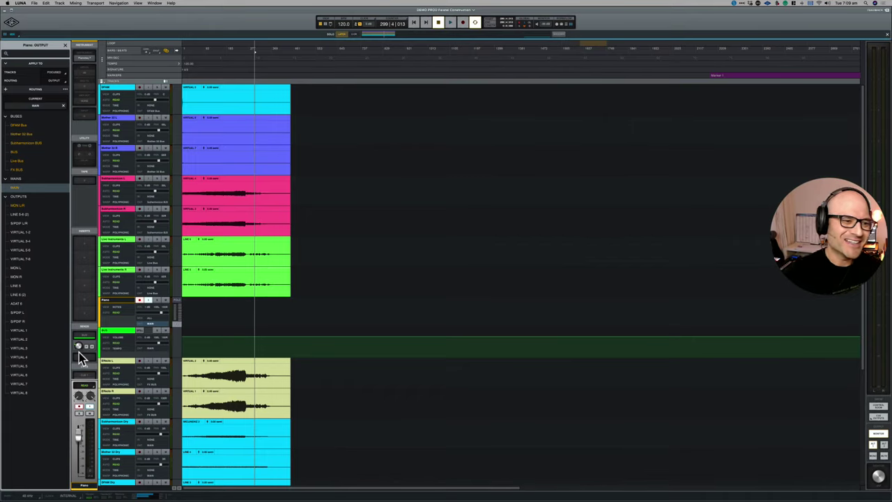
Step: Turn off record arming on the Piano track
click(140, 299)
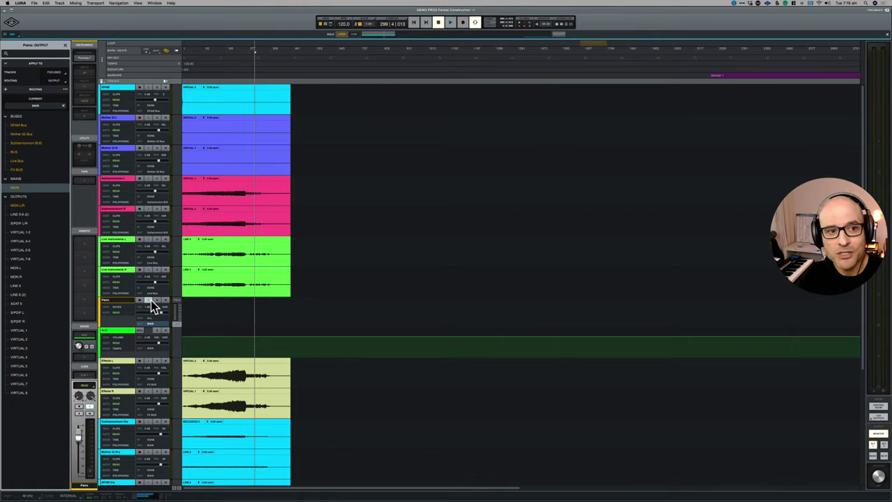
mouse_move(157, 496)
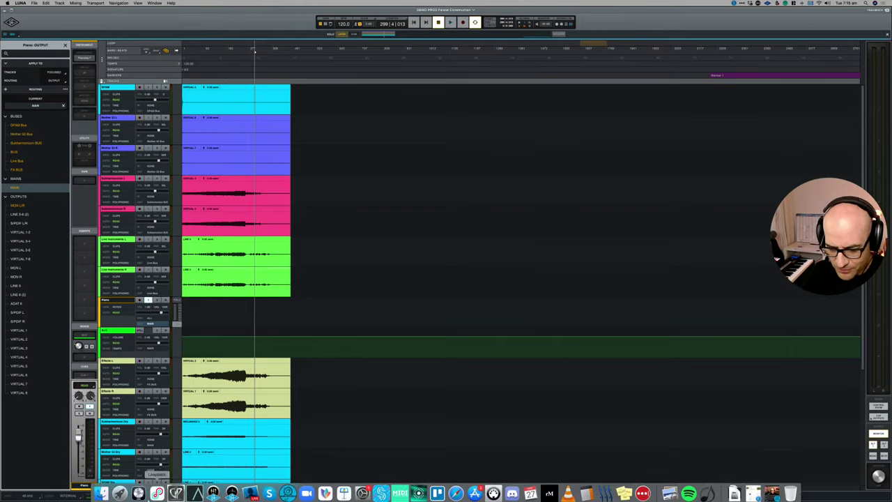